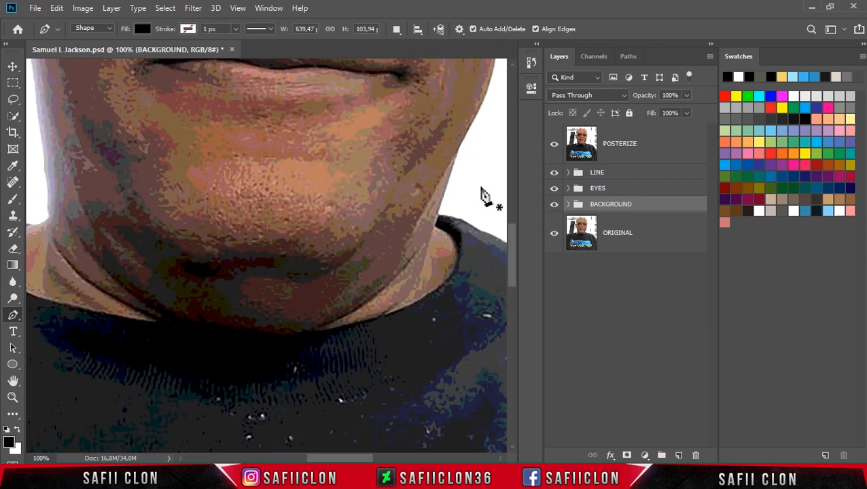
Set the Pen tool to Shape mode with the New Layer path operation, ready for tracing the mouth
left_click_drag(514, 252, 515, 215)
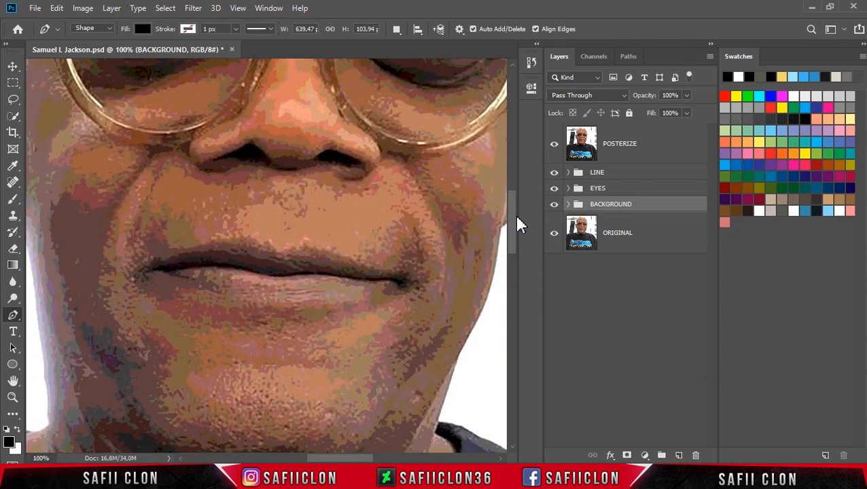
left_click(554, 144)
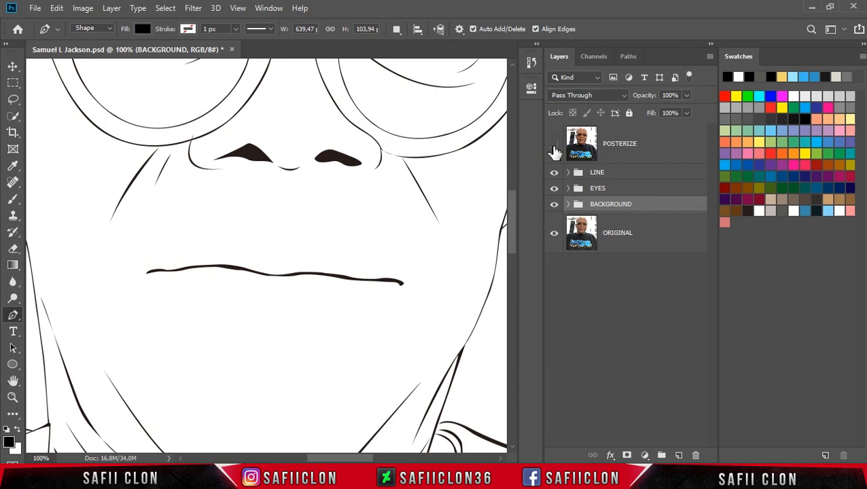
left_click(554, 145)
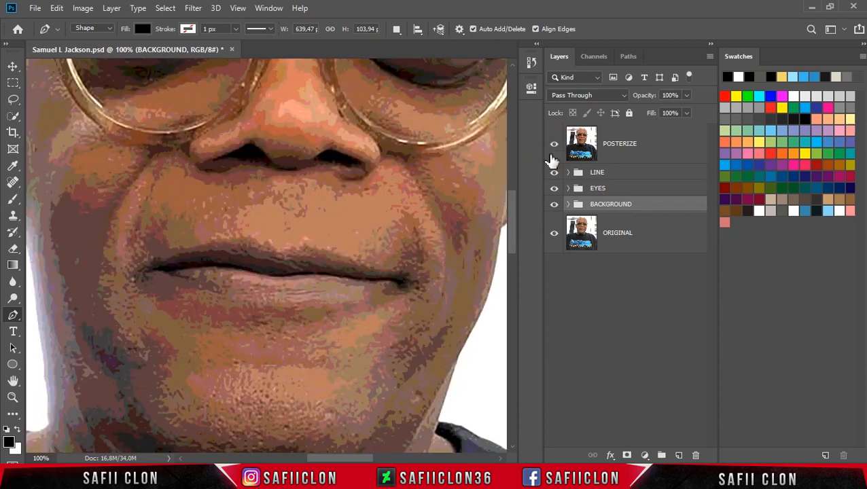
left_click(14, 315)
left_click(72, 314)
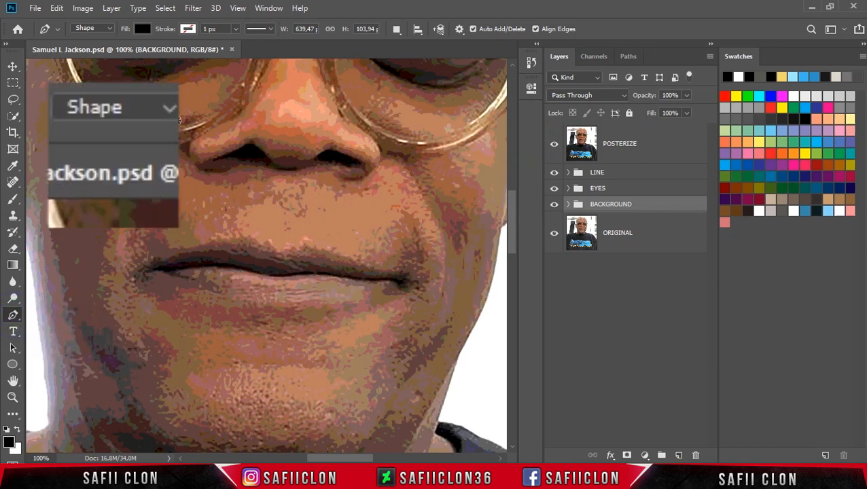
left_click(102, 29)
left_click(102, 39)
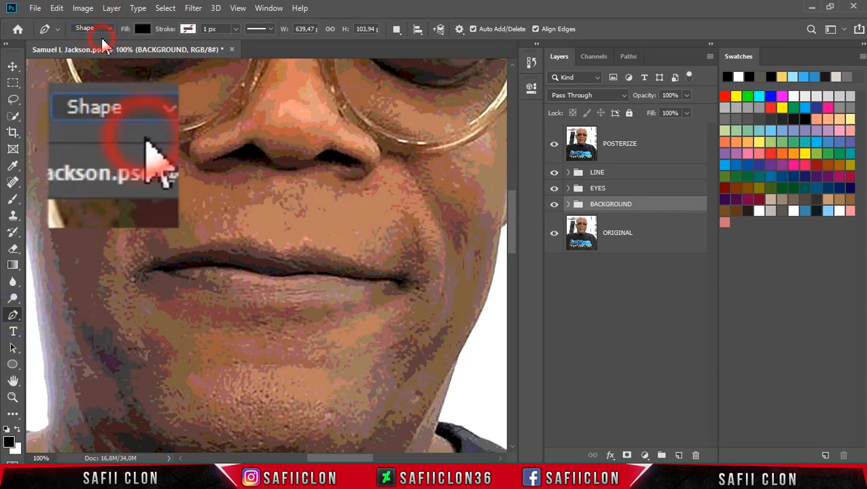
left_click(397, 29)
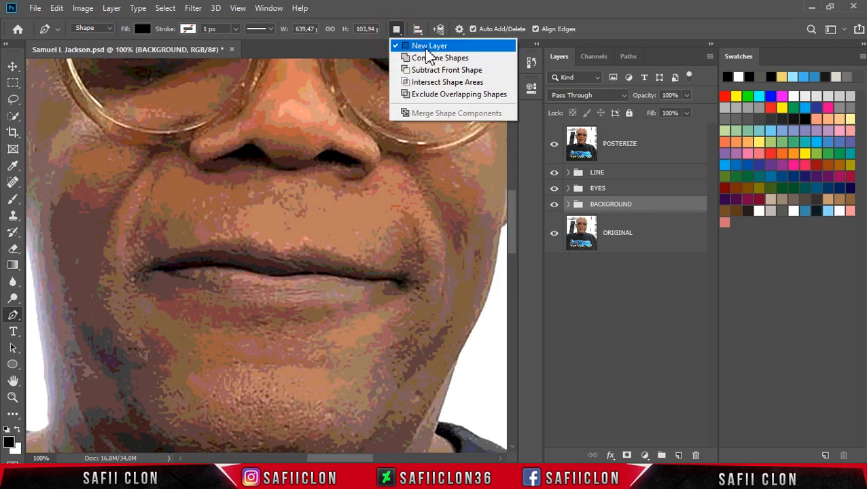
left_click(426, 46)
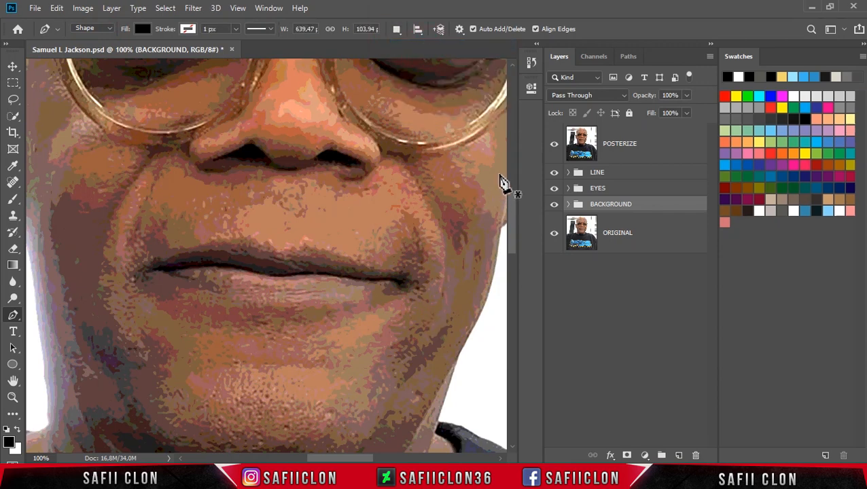
Hide the POSTERIZE layer and begin a pen shape at the mouth line's right corner, tracing curves along its right half
left_click(554, 145)
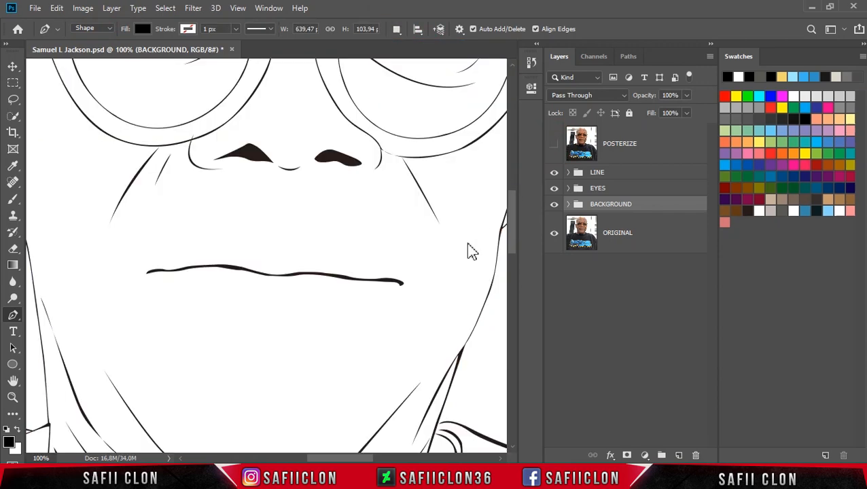
left_click(401, 284)
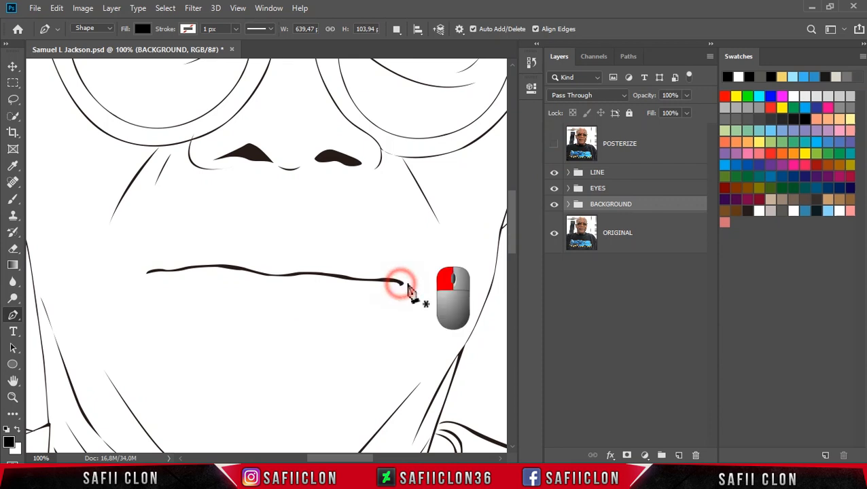
key("ctrl+plus")
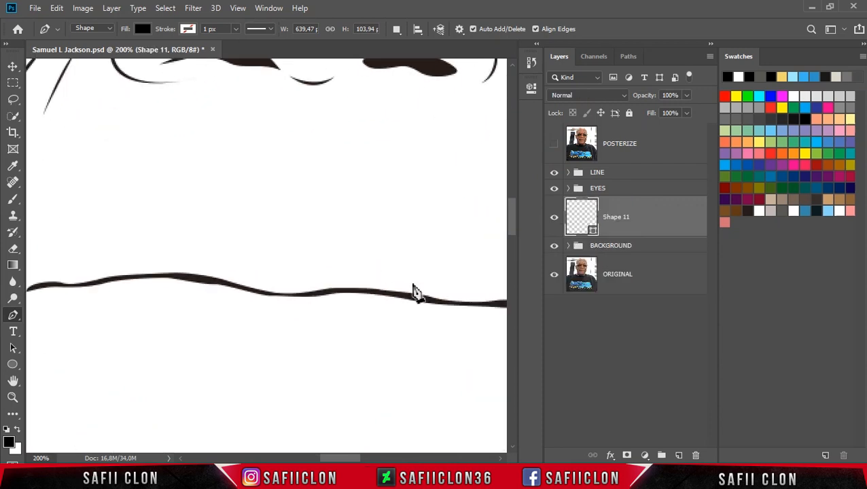
left_click_drag(351, 459, 368, 460)
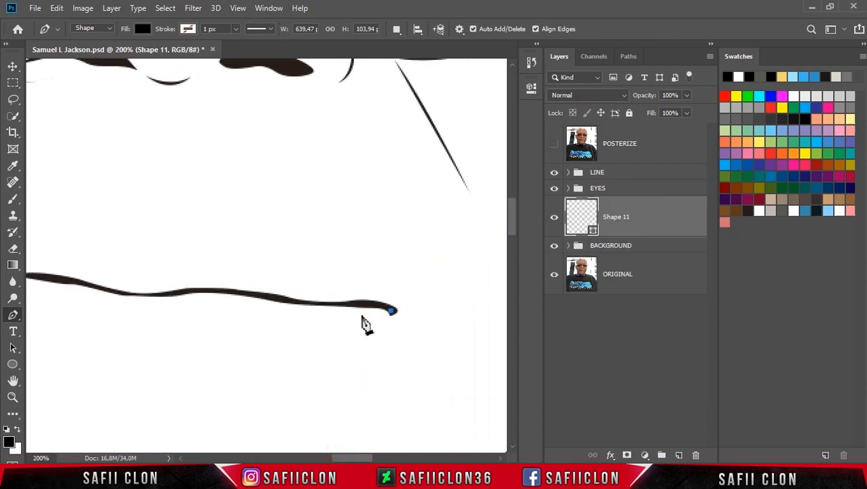
left_click_drag(364, 303, 346, 304)
left_click_drag(279, 299, 263, 296)
left_click_drag(186, 292, 170, 295)
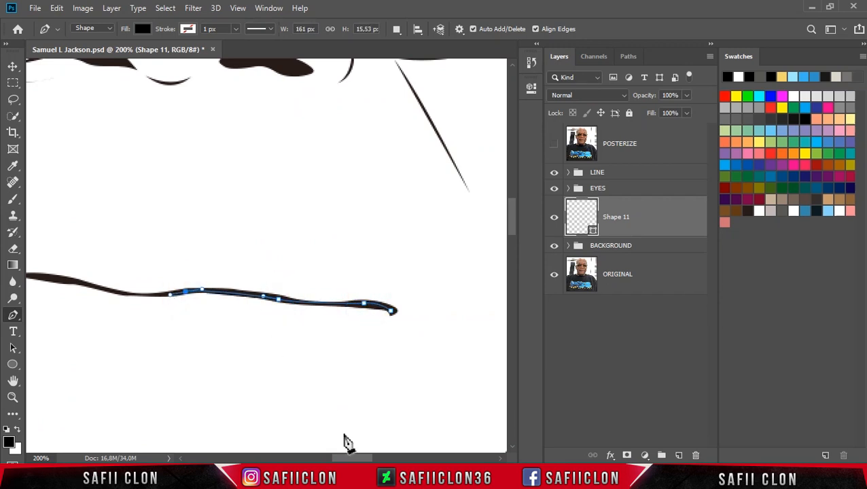
Continue the pen path along the left half of the mouth line to its left corner
left_click_drag(348, 458, 334, 458)
left_click_drag(262, 289, 190, 277)
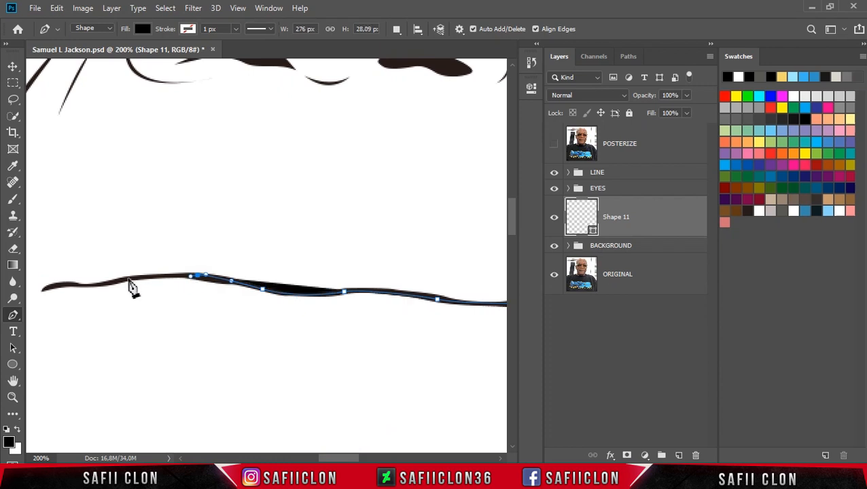
left_click_drag(70, 283, 59, 277)
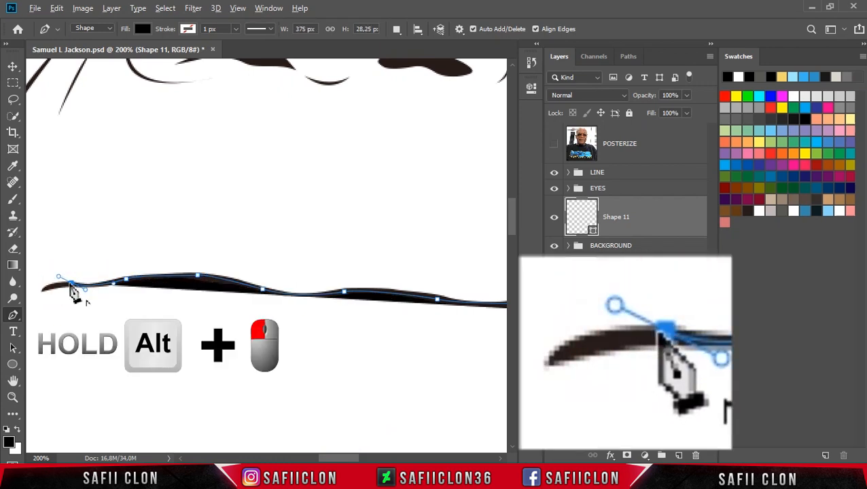
left_click(71, 284, "alt")
left_click_drag(340, 457, 310, 441)
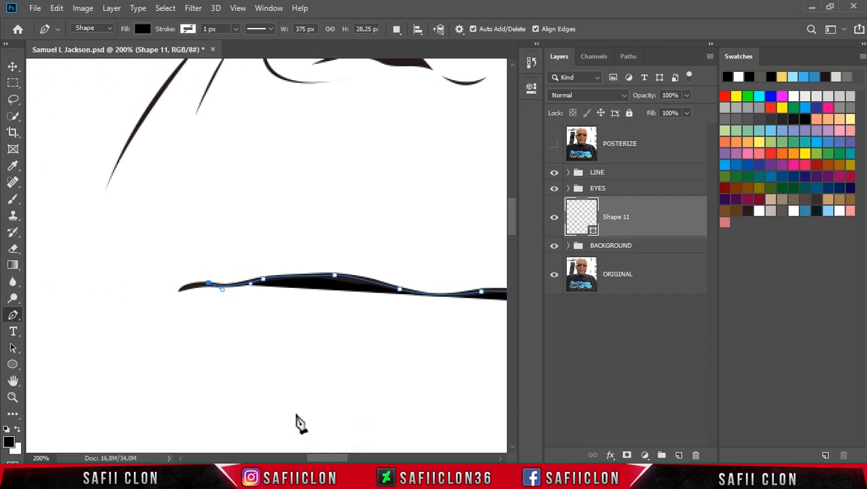
left_click_drag(182, 289, 174, 293)
Show the POSTERIZE layer and trace the lower lip's bottom edge back to the right corner to close the shape
left_click(554, 143)
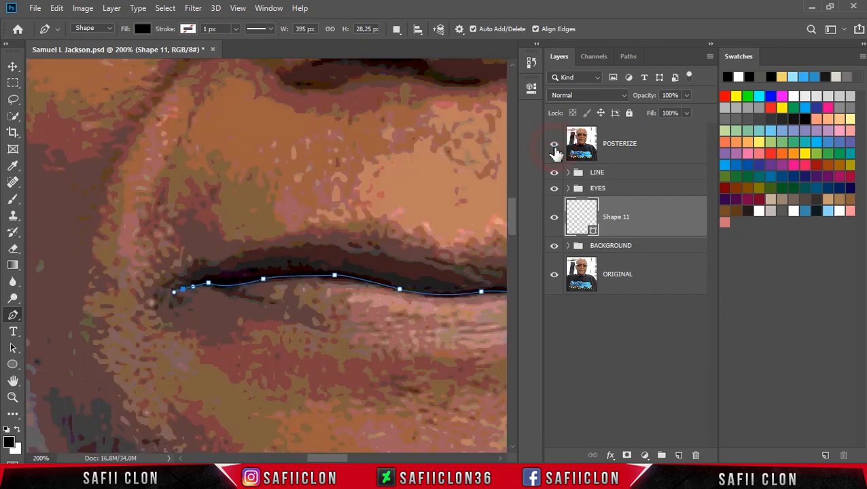
key("ctrl+minus")
left_click_drag(294, 306, 396, 312)
left_click_drag(478, 286, 505, 262)
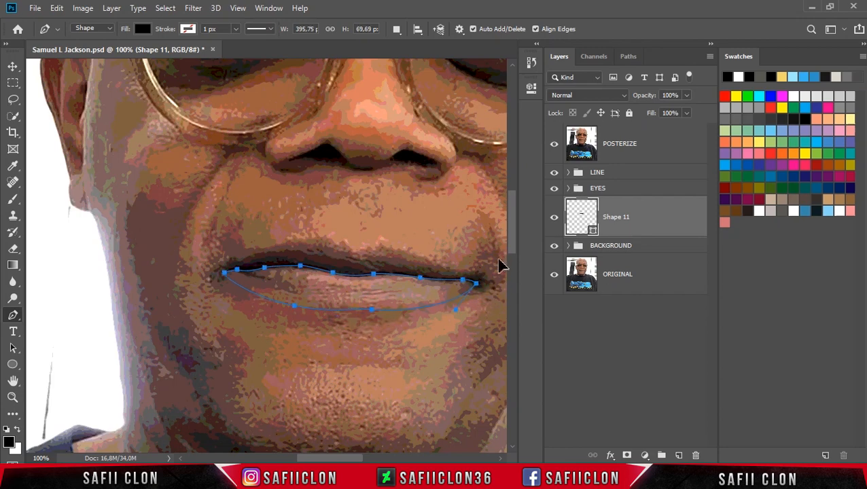
Adjust the bottom-edge and right-corner anchor points so the shape fits the lower lip in the photo
left_click_drag(362, 300, 385, 310)
left_click_drag(294, 306, 300, 310)
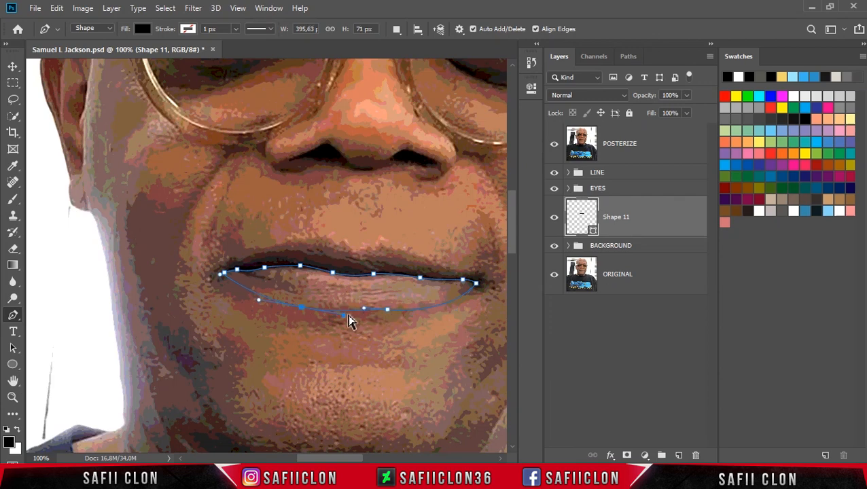
left_click(480, 284)
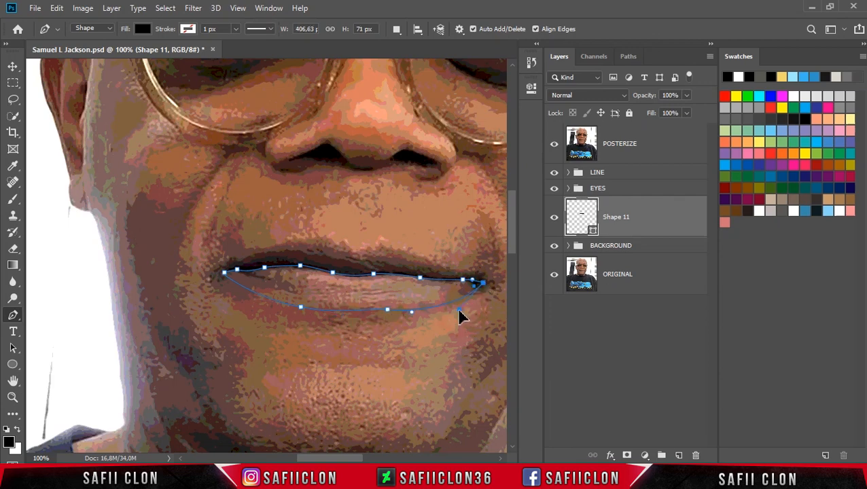
left_click_drag(388, 312, 392, 311)
Hide the POSTERIZE layer and rename the lower lip shape layer DOWN
left_click(555, 151)
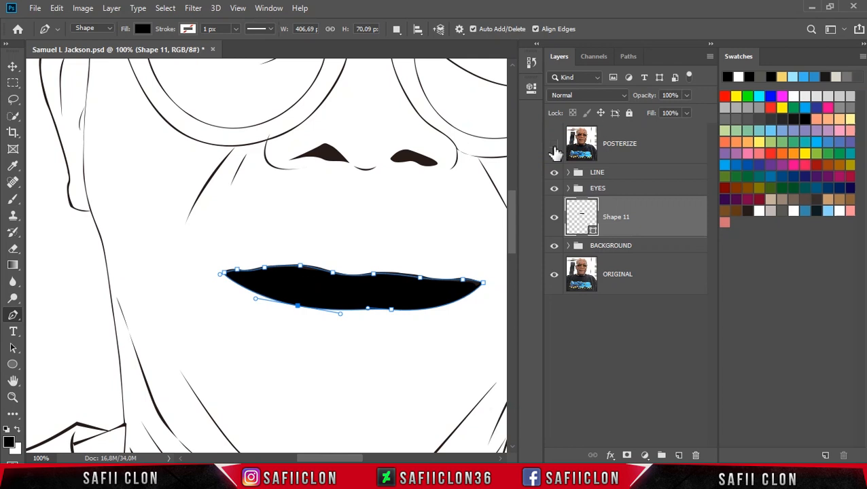
double_click(615, 218)
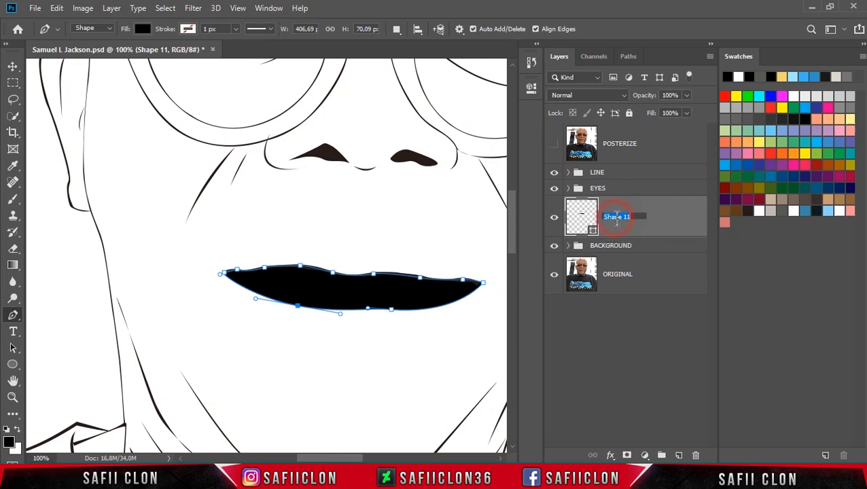
left_click(670, 225)
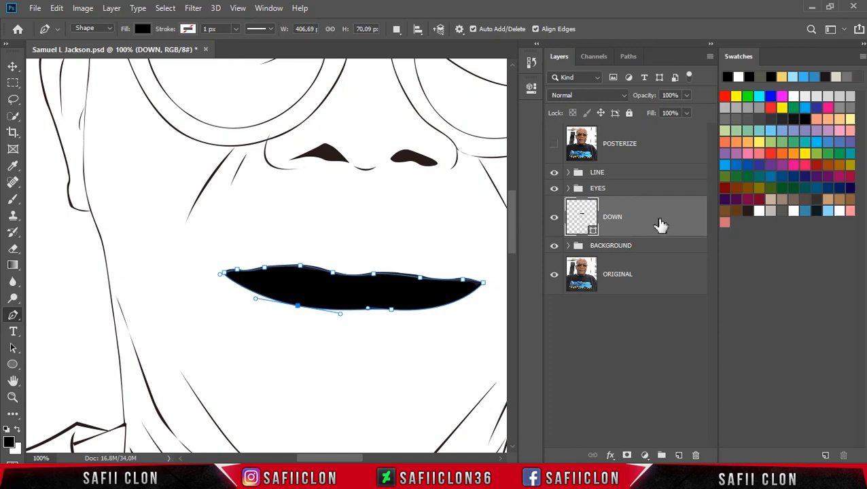
Load the Lip swatch file into the swatches through the Preset Manager
left_click(862, 57)
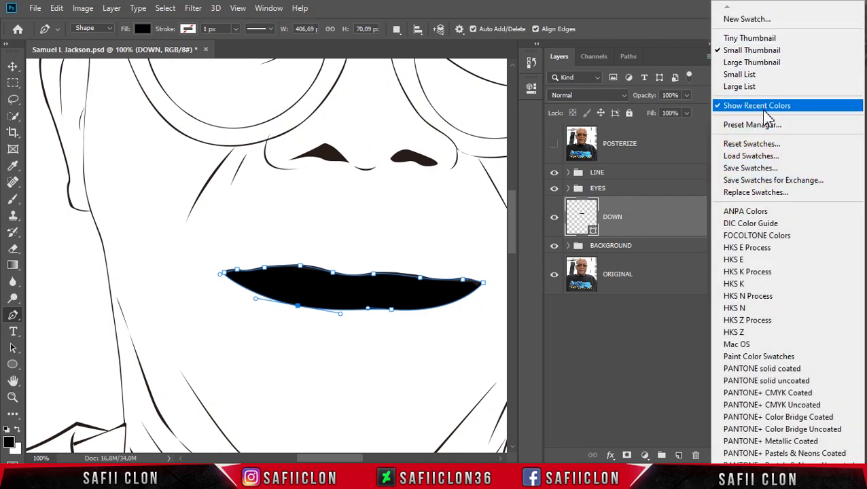
left_click(773, 127)
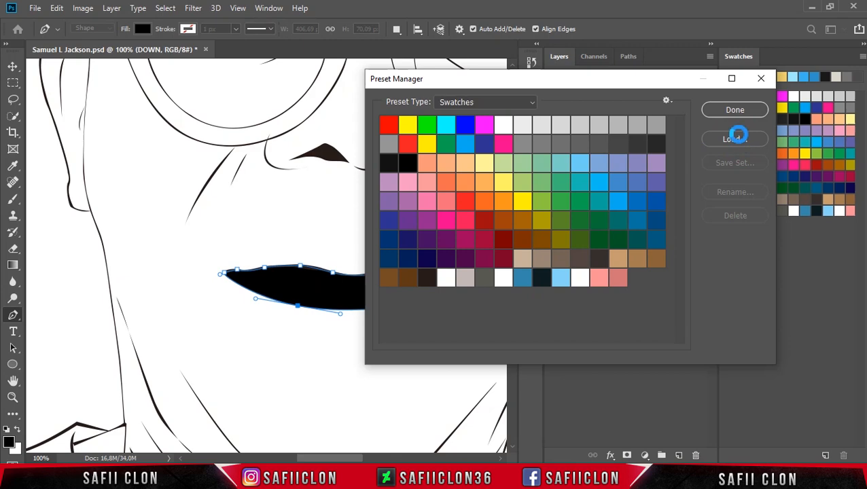
left_click(736, 138)
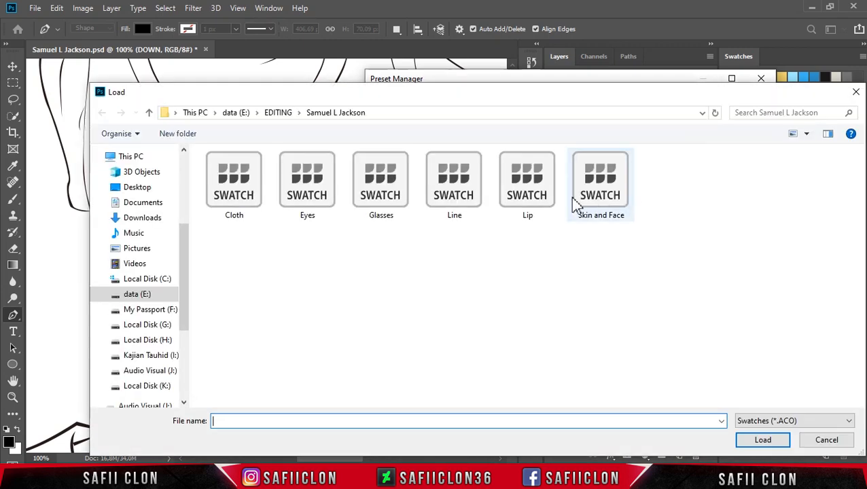
left_click(529, 208)
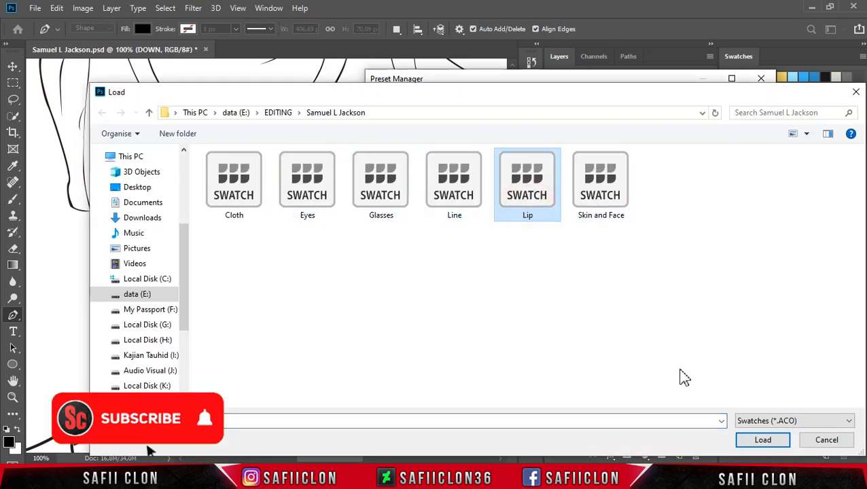
left_click(756, 439)
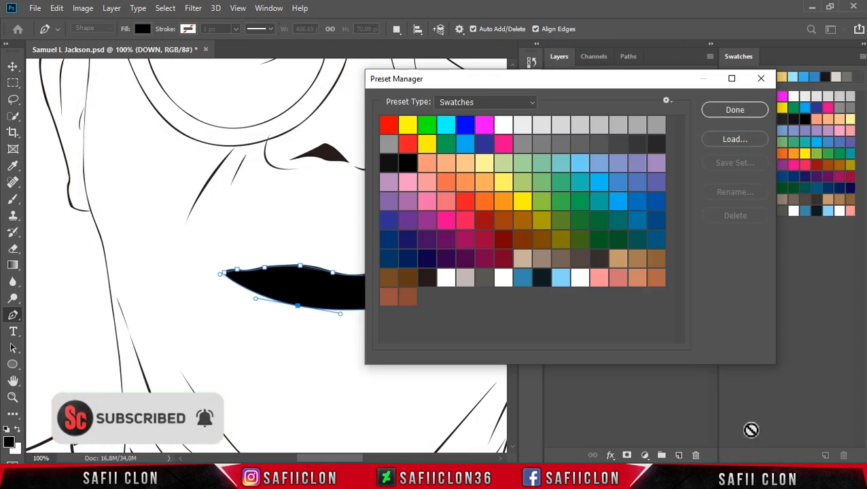
left_click(733, 114)
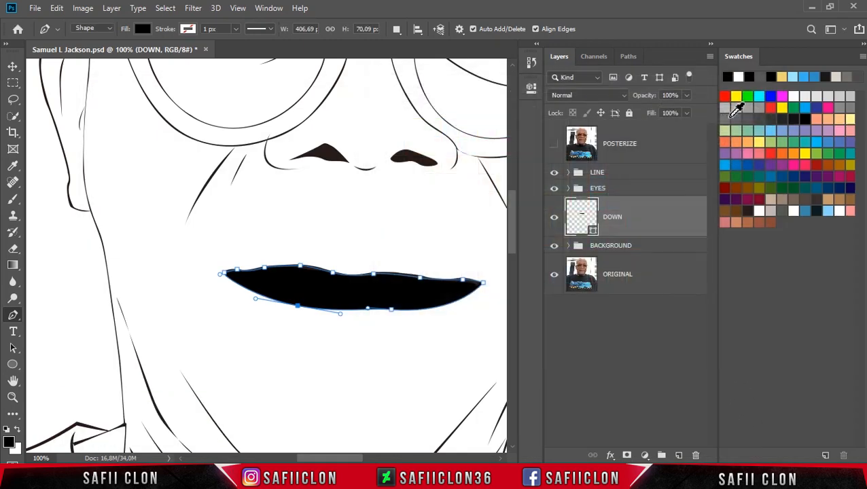
Change the DOWN shape's fill to the loaded lip swatch cd8564
double_click(594, 231)
left_click(574, 64)
left_click_drag(574, 64, 586, 22)
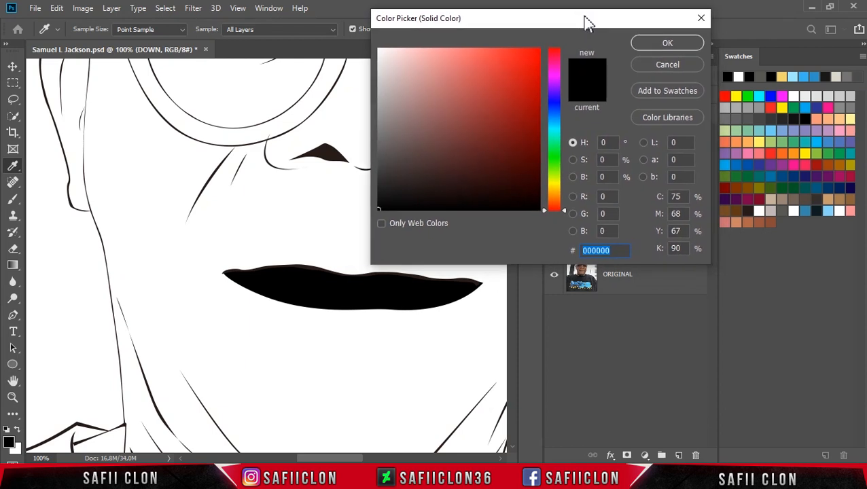
left_click(741, 222)
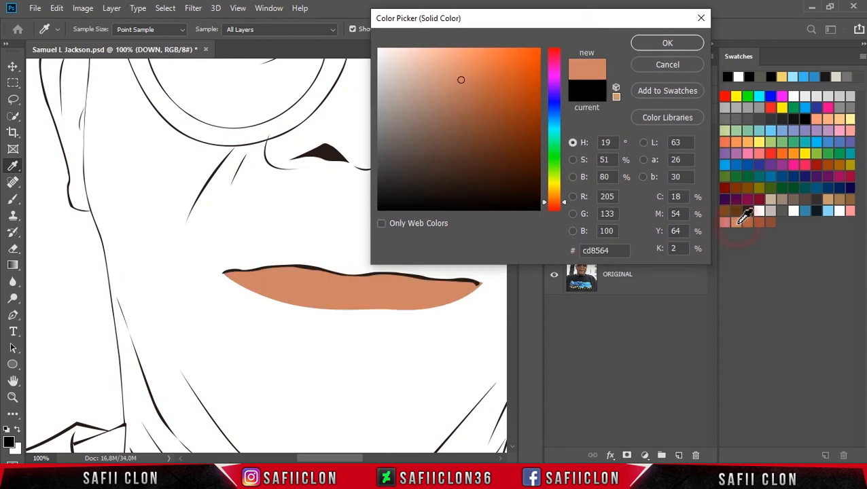
left_click(673, 43)
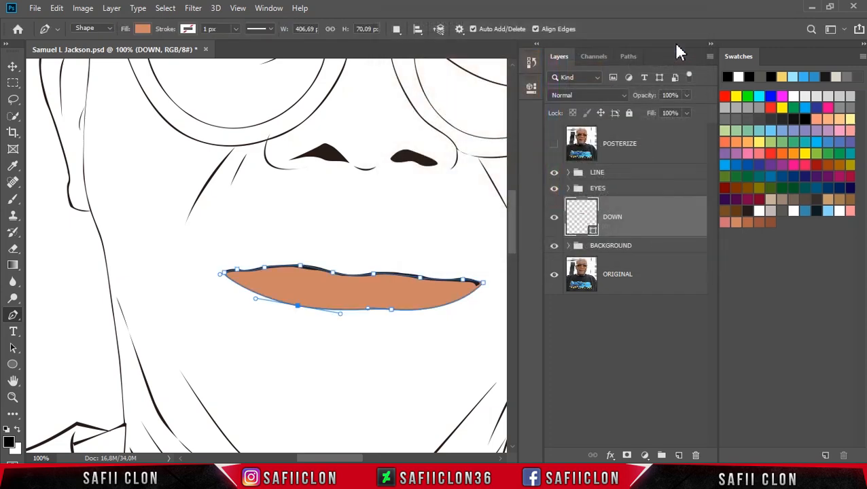
With the New Layer path operation and POSTERIZE shown, trace the upper lip's outer edge from the left corner to its left peak
left_click(397, 29)
left_click(423, 47)
left_click(554, 146)
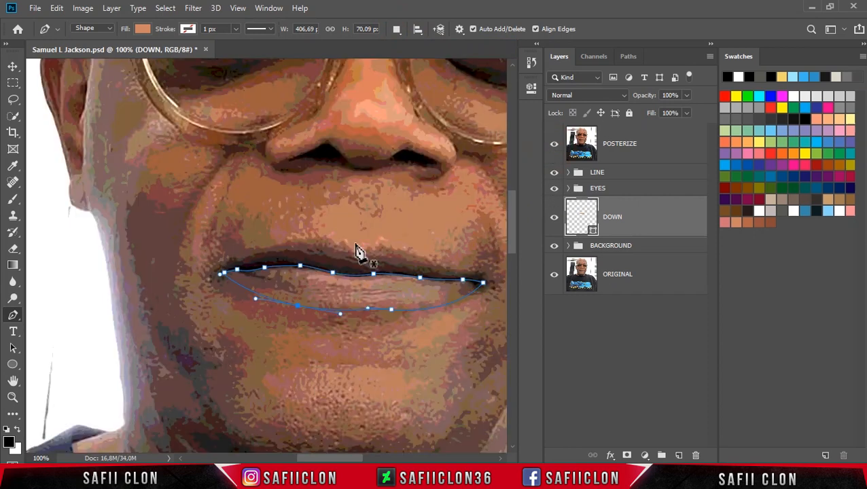
key("ctrl+plus")
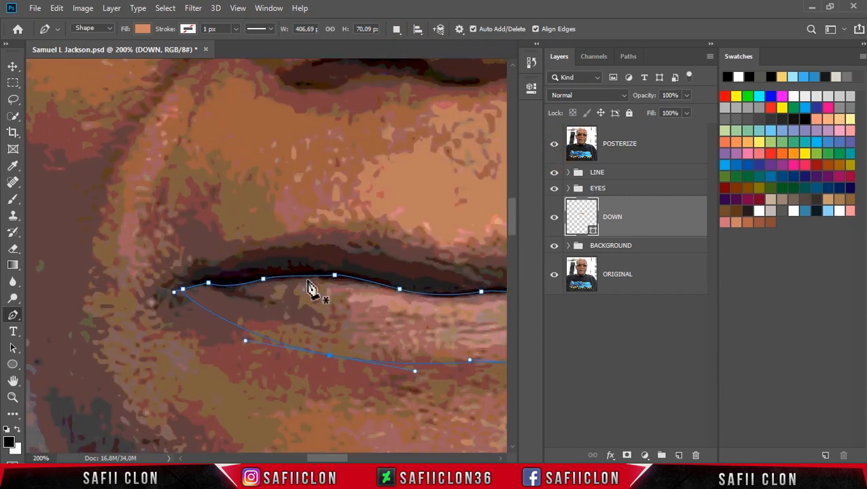
left_click(218, 282)
left_click_drag(182, 284, 172, 289)
left_click_drag(320, 227, 401, 224)
Continue the upper lip path through the central dip and right peak down to the right mouth corner
left_click_drag(340, 458, 349, 458)
left_click_drag(343, 243, 361, 259)
left_click_drag(389, 233, 406, 232)
left_click_drag(340, 458, 353, 458)
left_click_drag(385, 279, 426, 313)
With POSTERIZE hidden, trace the upper lip's lower edge along the black mouth line to the left corner and close the path
left_click(554, 143)
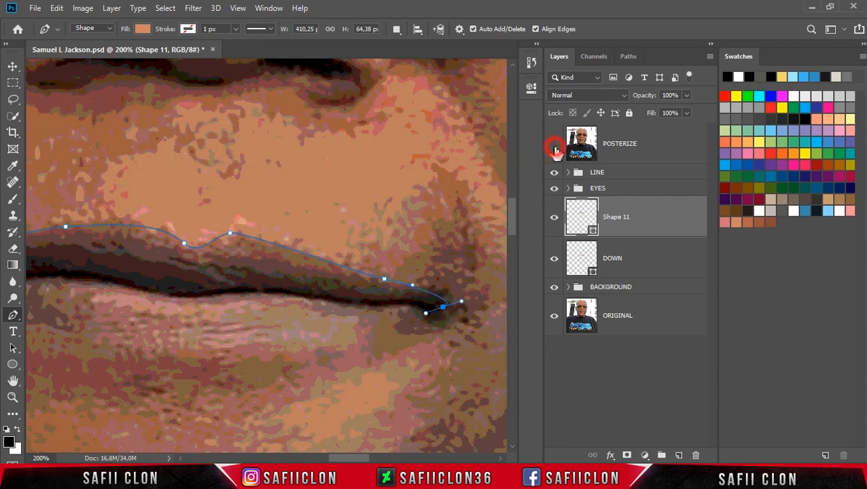
left_click_drag(367, 305, 363, 309)
left_click_drag(306, 295, 321, 298)
left_click_drag(353, 458, 346, 458)
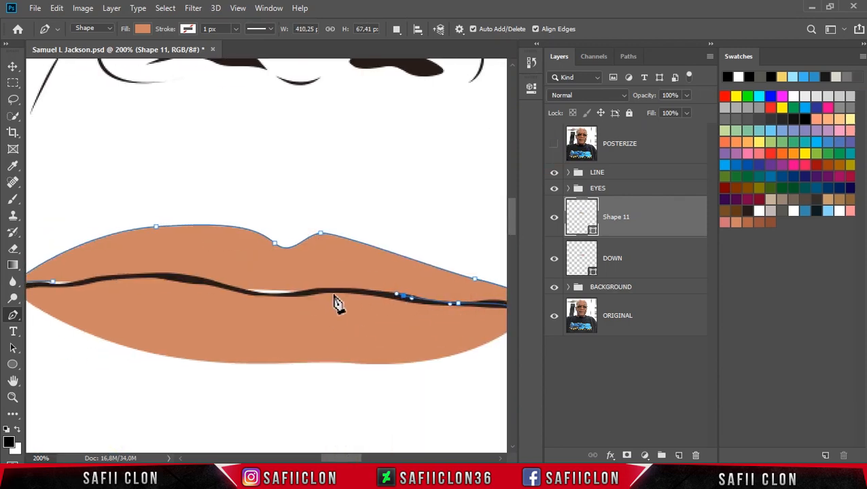
left_click_drag(244, 292, 174, 278)
left_click_drag(342, 458, 331, 458)
left_click_drag(231, 278, 187, 304)
left_click(145, 285)
Reshape the upper lip's top edge by adjusting the anchors and handles at the left peak, right peak and right slope
left_click(285, 226, "ctrl")
left_click_drag(284, 222, 273, 229)
left_click(374, 231)
left_click_drag(193, 235, 196, 240)
left_click_drag(273, 230, 273, 234)
mouse_move(375, 231)
left_mouse_down()
mouse_move(403, 246)
mouse_move(371, 230)
left_mouse_up()
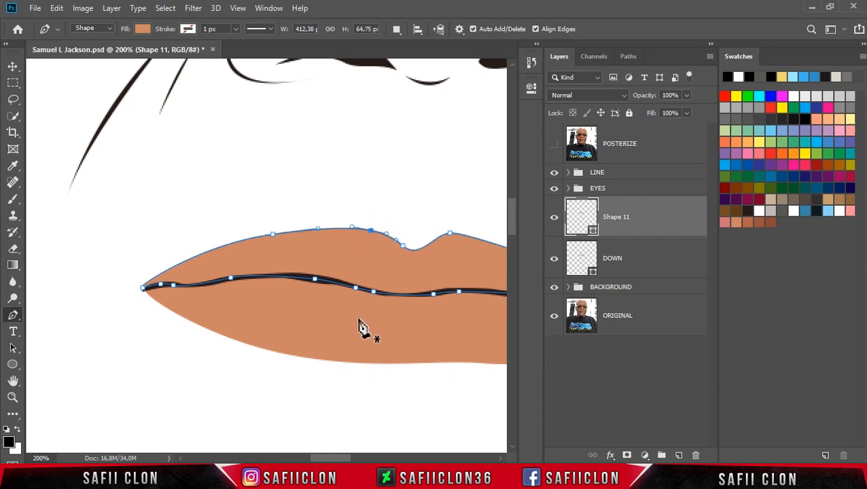
left_click_drag(338, 458, 351, 459)
left_click_drag(300, 233, 335, 234)
left_click(452, 279)
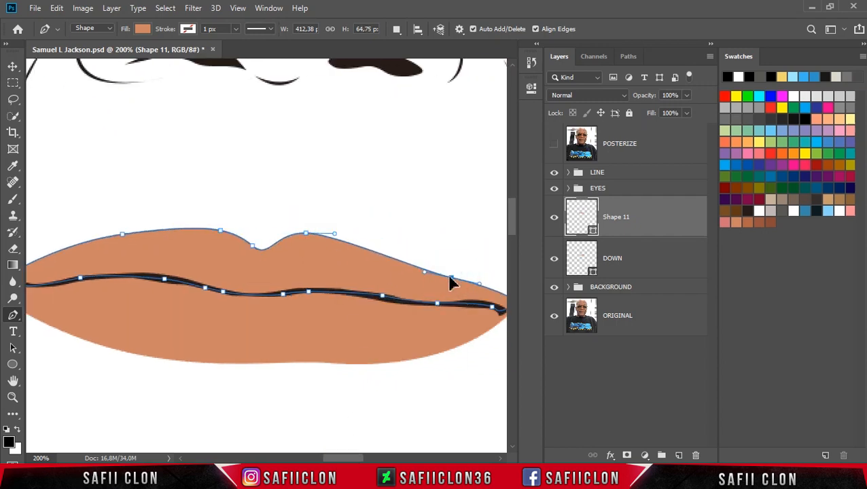
Compare the finished upper lip outline with the POSTERIZE reference at full-mouth and whole-face scale
left_click(554, 147)
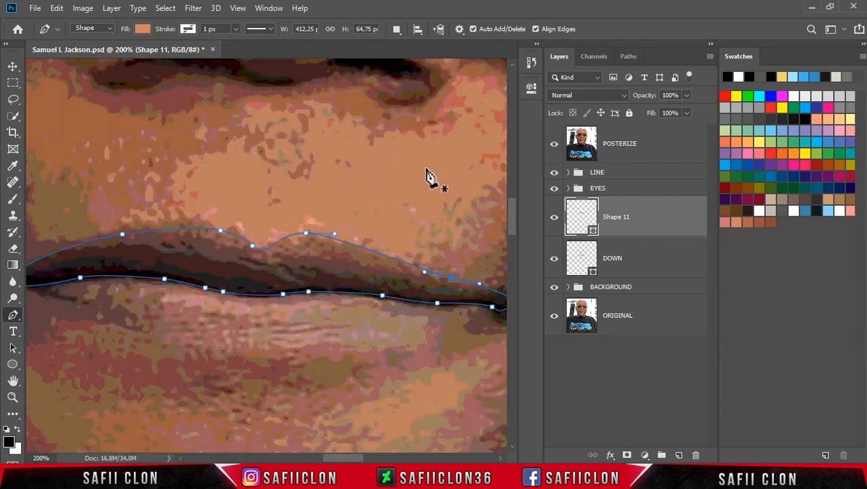
key("ctrl+minus")
key("ctrl+minus")
key("ctrl+minus")
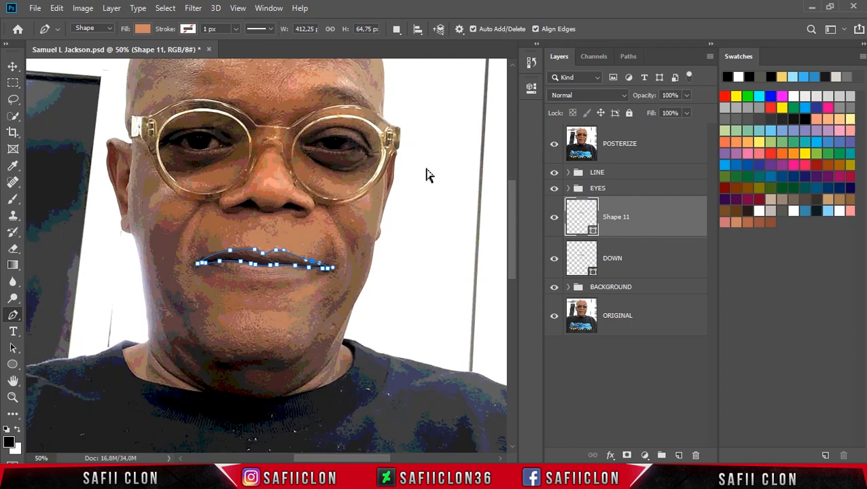
key("ctrl+plus")
key("ctrl+plus")
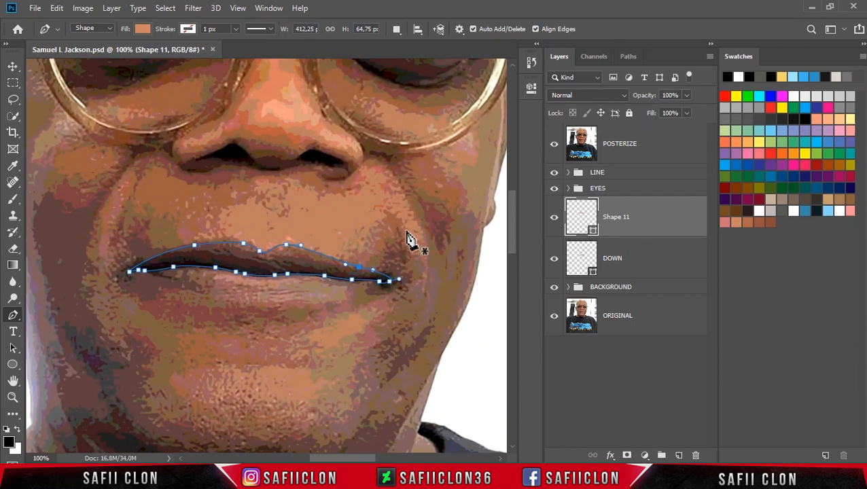
left_click(554, 147)
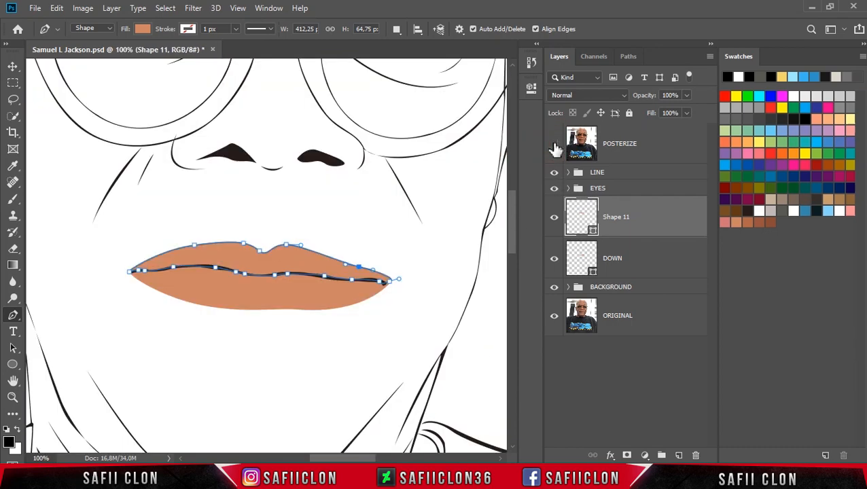
Rename the upper lip's shape layer to UP
left_click(668, 267)
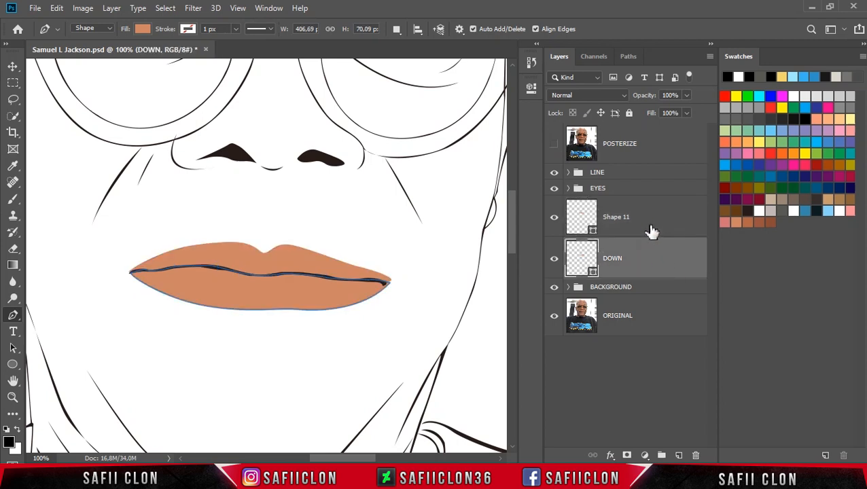
left_click(630, 229)
double_click(617, 218)
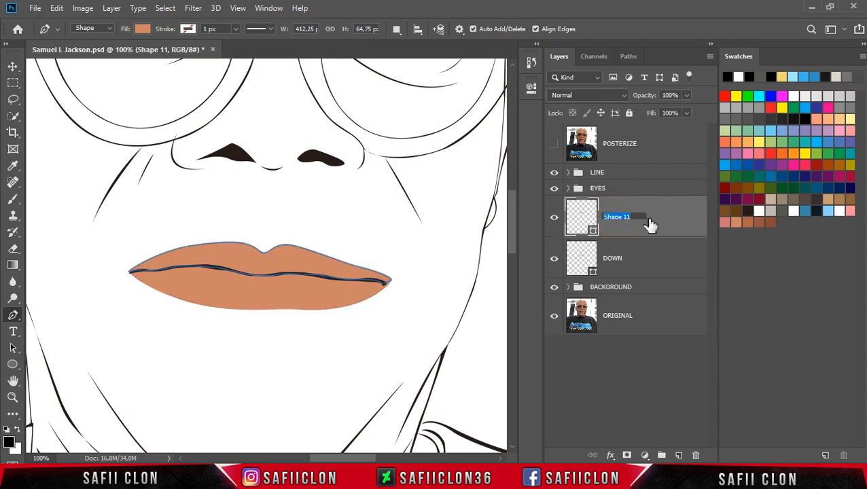
left_click(659, 224)
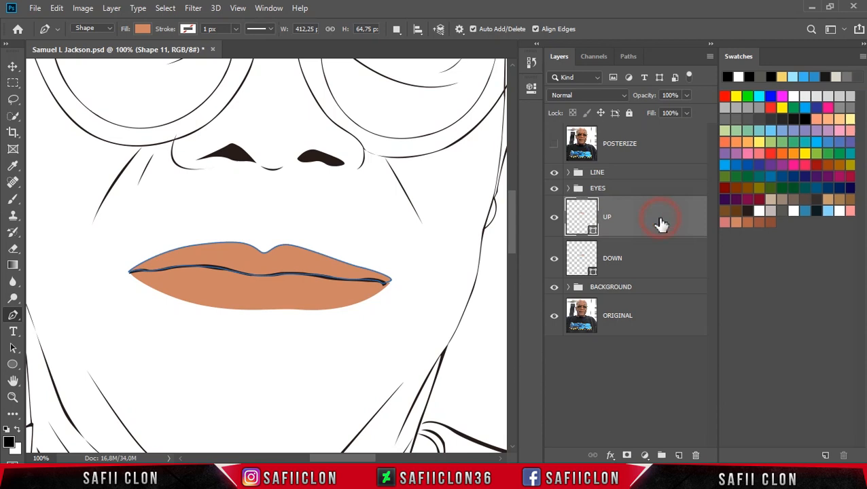
Above DOWN, start a New Layer pen shape tracing the lower lip's inner shadow contour over the shown POSTERIZE image
left_click(645, 265)
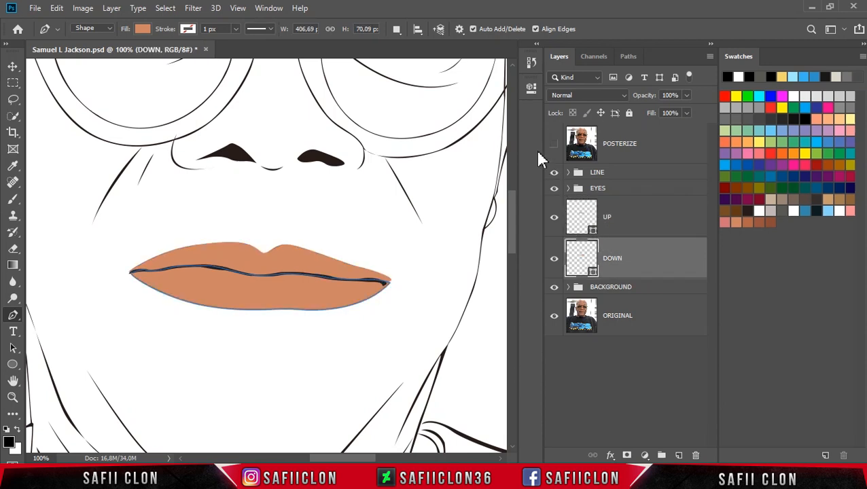
left_click(396, 29)
left_click(416, 41)
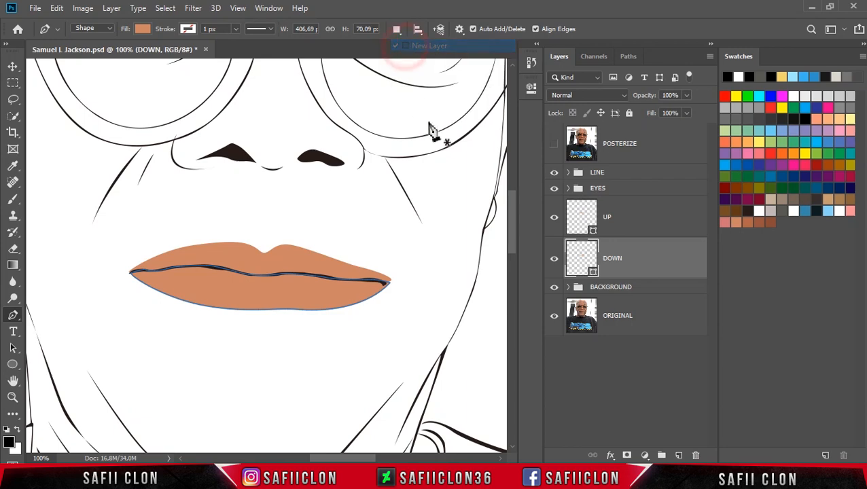
left_click(554, 145)
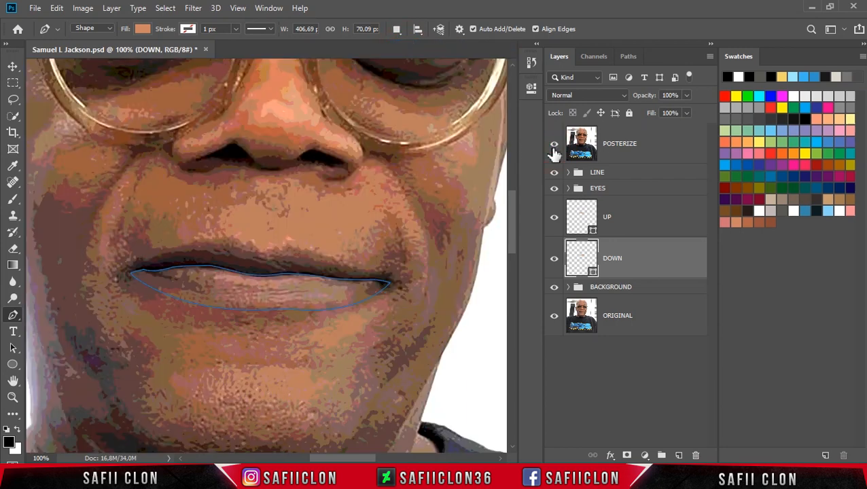
key("ctrl+plus")
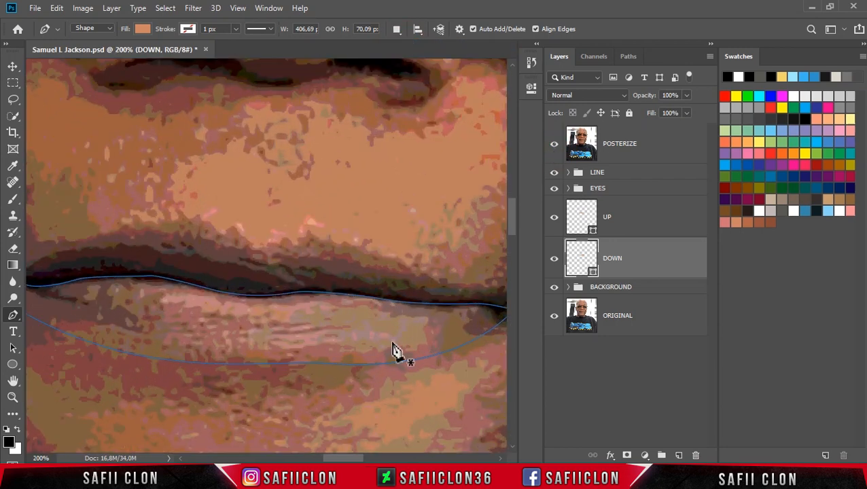
key("ctrl+minus")
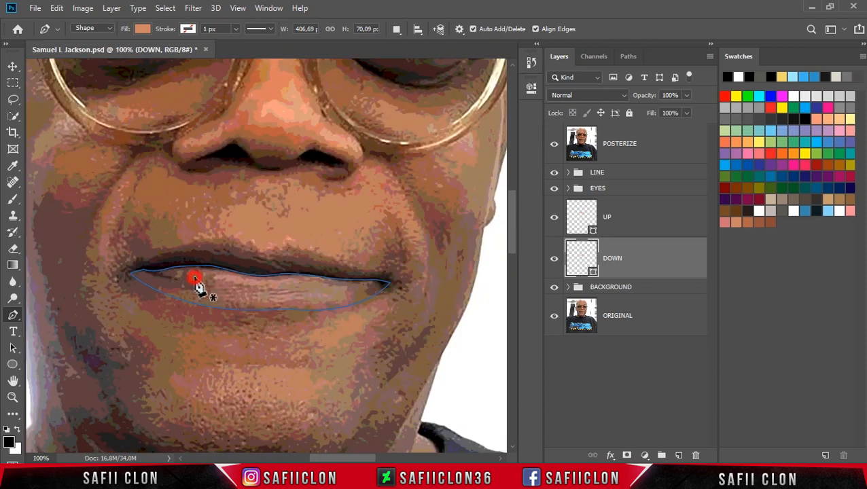
left_click(195, 278)
left_click(231, 288)
left_click(289, 293)
left_click(260, 291, "alt")
left_click_drag(208, 293, 195, 291)
mouse_move(252, 305)
left_mouse_down()
mouse_move(289, 310)
mouse_move(254, 307)
left_mouse_up()
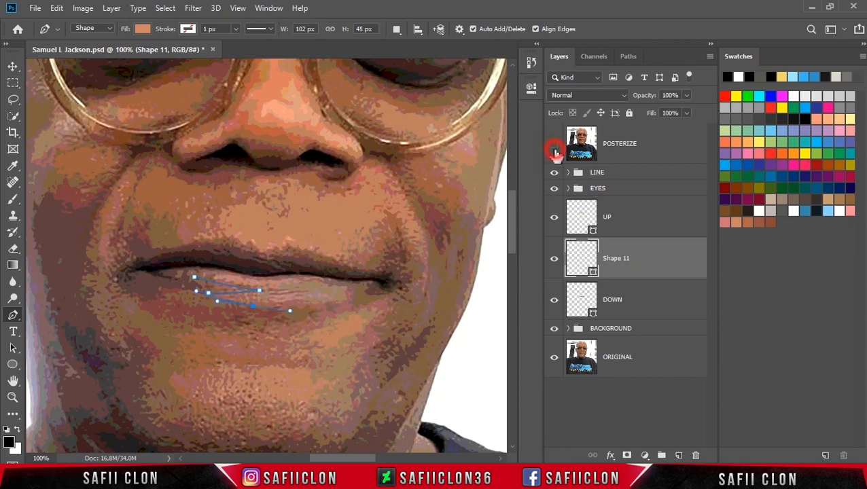
With POSTERIZE hidden, extend the shadow path below the lower lip's bottom edge and around to the left mouth corner
left_click(555, 153)
left_click(254, 304, "alt")
left_click_drag(298, 309, 355, 307)
key("ctrl+z")
mouse_move(150, 293)
left_mouse_down()
mouse_move(89, 254)
mouse_move(122, 279)
mouse_move(140, 279)
left_mouse_up()
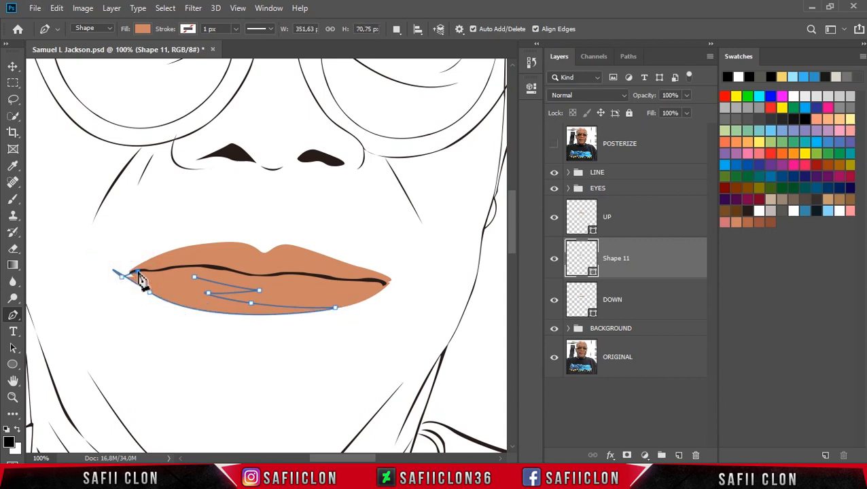
Continue the shadow path along the left half of the black mouth line
key("ctrl+plus")
left_click_drag(358, 458, 346, 458)
left_click(168, 287)
left_click_drag(201, 285, 207, 286)
left_click(237, 278)
left_click_drag(291, 276, 298, 279)
left_click(327, 282)
Carry the shadow path along the right half of the mouth line to the right mouth corner
left_click_drag(333, 456, 345, 458)
left_click(292, 296)
left_click_drag(341, 291, 362, 297)
left_click(400, 299)
left_click_drag(353, 459, 362, 459)
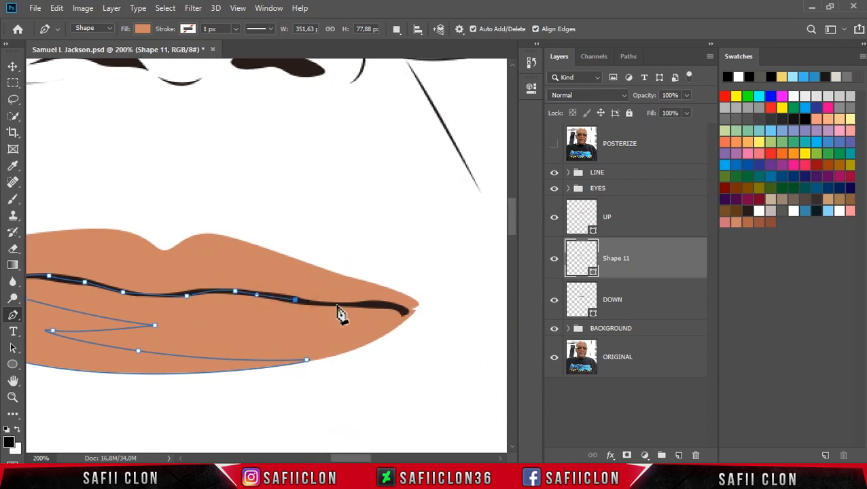
left_click(417, 312)
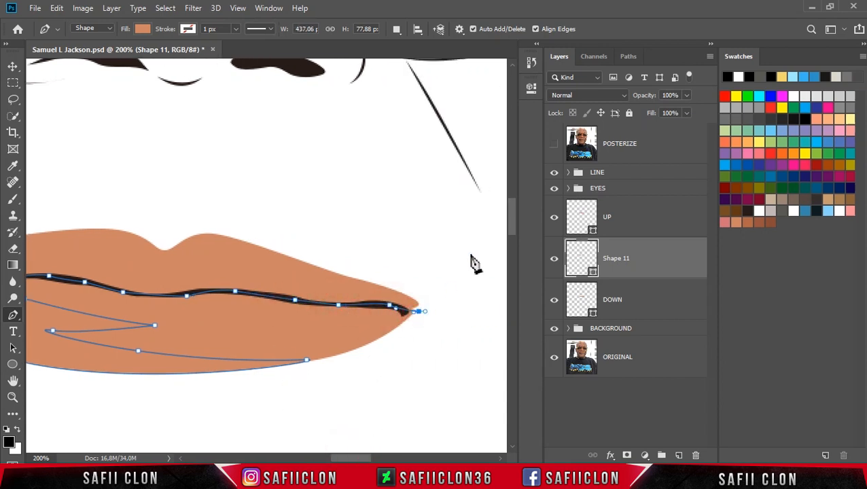
With POSTERIZE shown, trace the shadow around the lower lip's right end and back along its inner upper edge, closing the path
left_click(554, 144)
left_click_drag(344, 373, 310, 373)
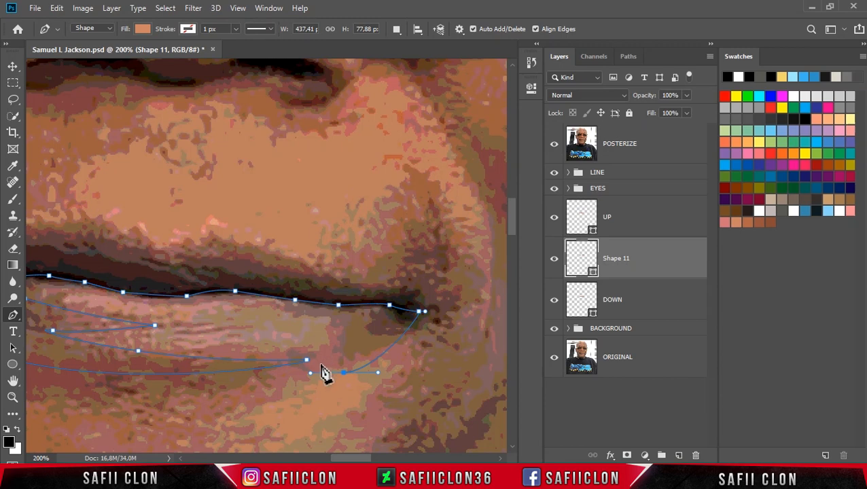
left_click(555, 144)
left_click(555, 143)
left_click_drag(327, 318, 295, 300)
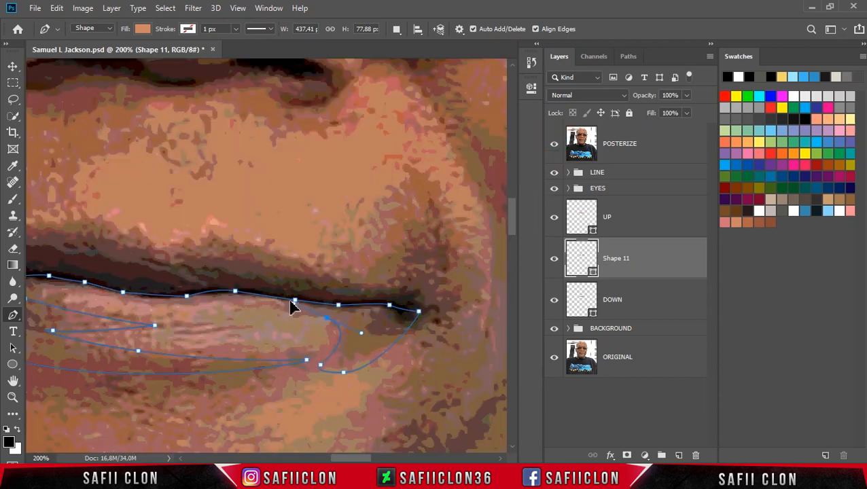
scroll(347, 442, "left", 3)
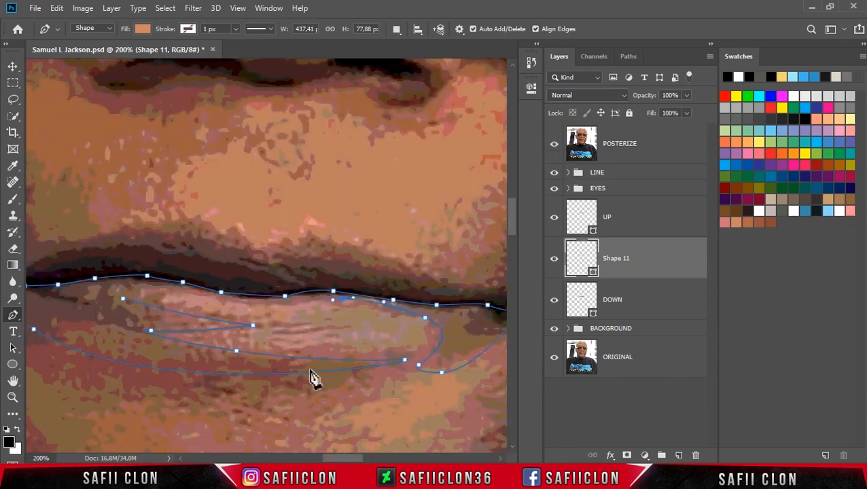
left_click_drag(183, 282, 172, 289)
left_click_drag(105, 291, 117, 305)
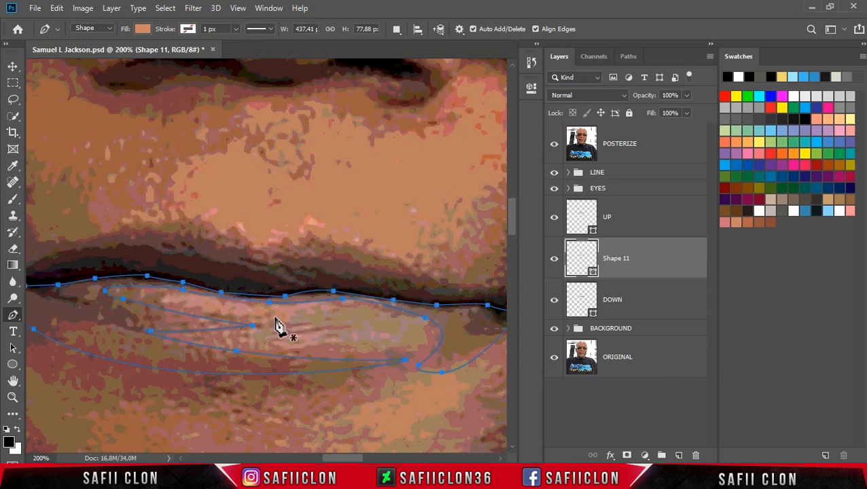
Refine the anchors of the shadow's inner contour in the lower lip and hide POSTERIZE
left_click_drag(253, 328, 240, 326)
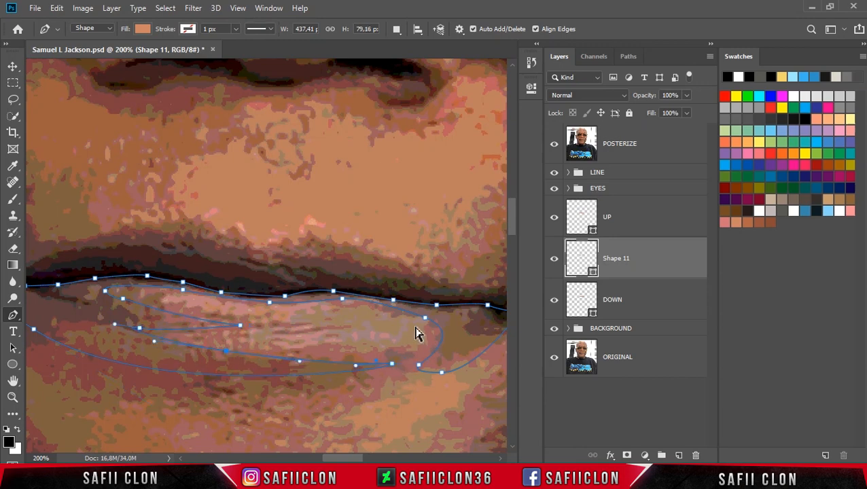
key("ctrl+minus")
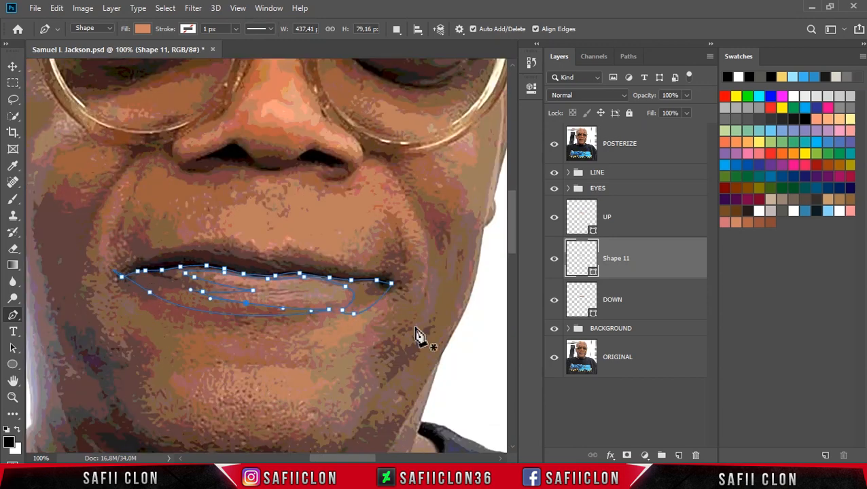
left_click(554, 148)
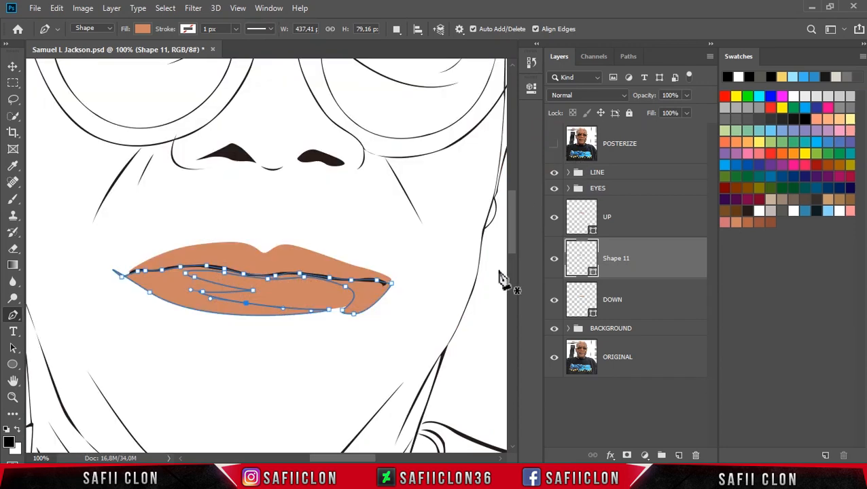
Fill the lower lip's shadow shape with lip swatch b16647 and clip it to the DOWN layer
double_click(594, 273)
left_click_drag(590, 16, 574, 30)
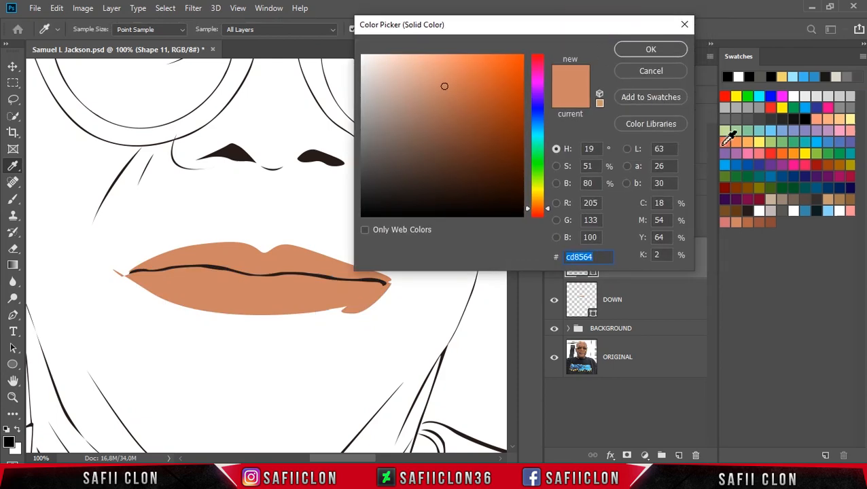
left_click(752, 221)
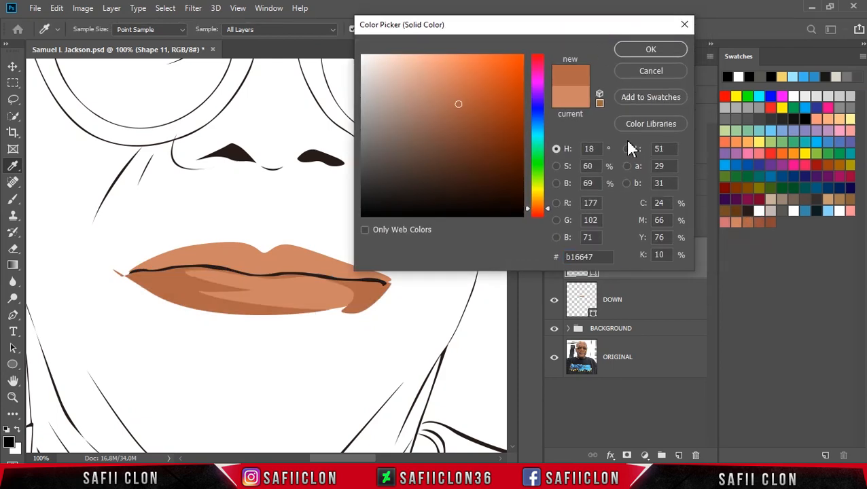
left_click(643, 54)
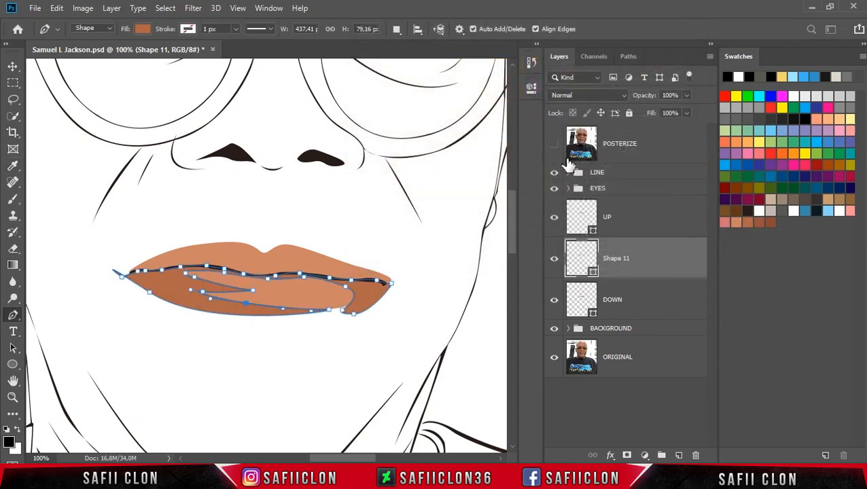
right_click(649, 262)
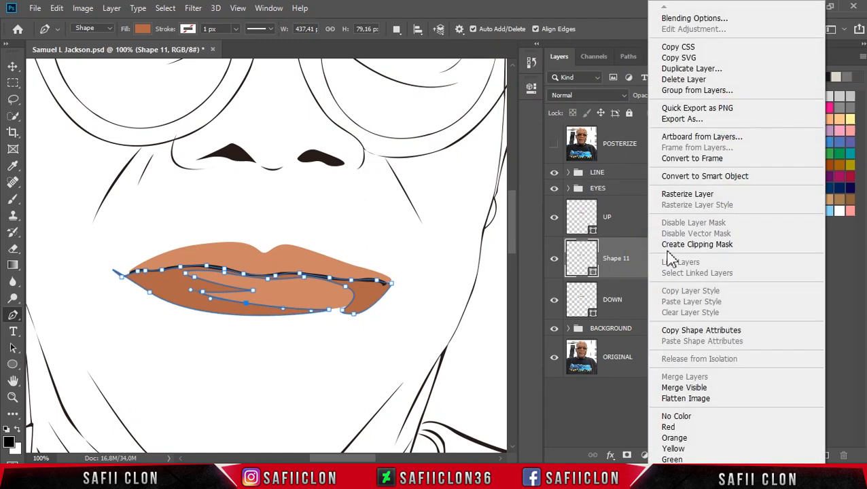
left_click(685, 246)
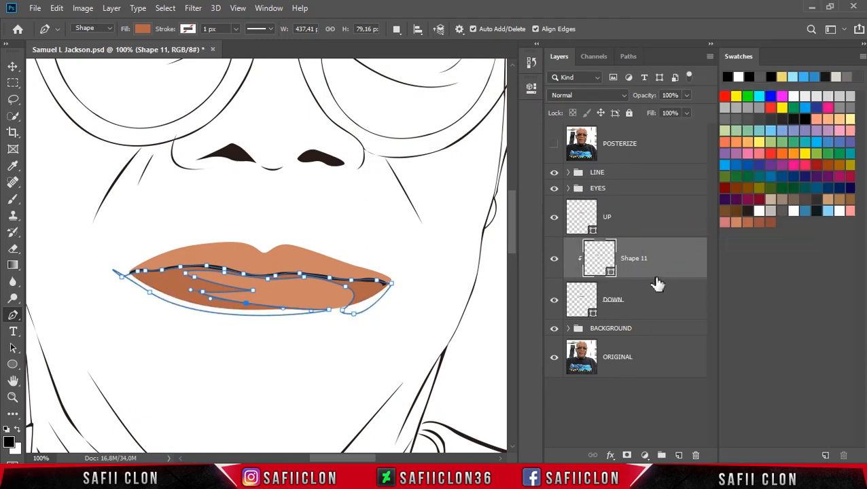
With POSTERIZE as reference, start a second, deeper shadow shape on a new layer, tracing its inner contour in the lower lip's left part
left_click(397, 29)
left_click(419, 48)
left_click(554, 144)
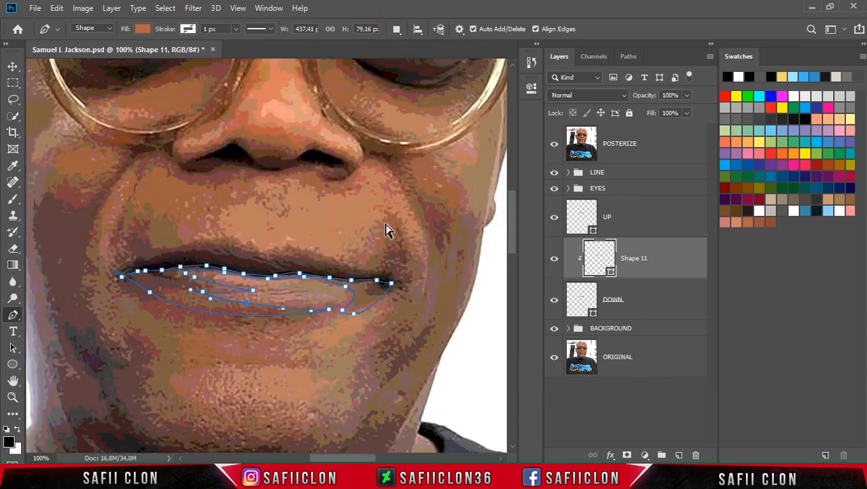
key("ctrl+plus")
left_click_drag(353, 458, 341, 459)
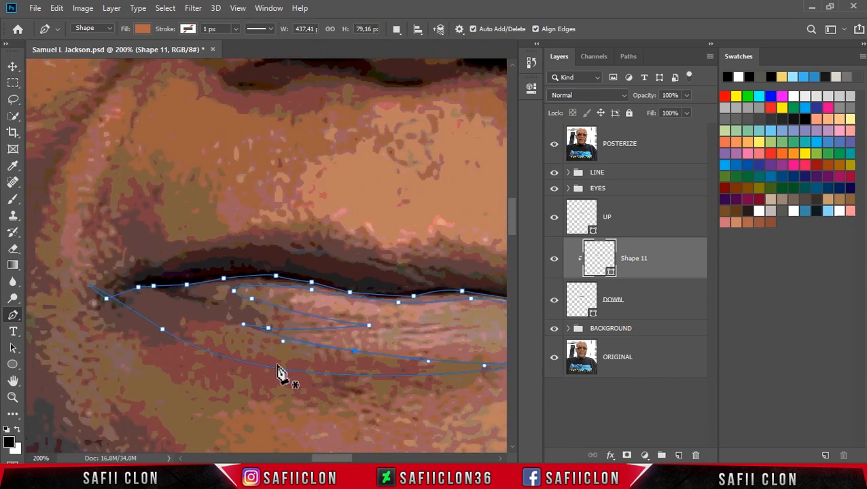
left_click(222, 298)
left_click(297, 319)
left_click(325, 320)
left_click(554, 144)
left_click(187, 301)
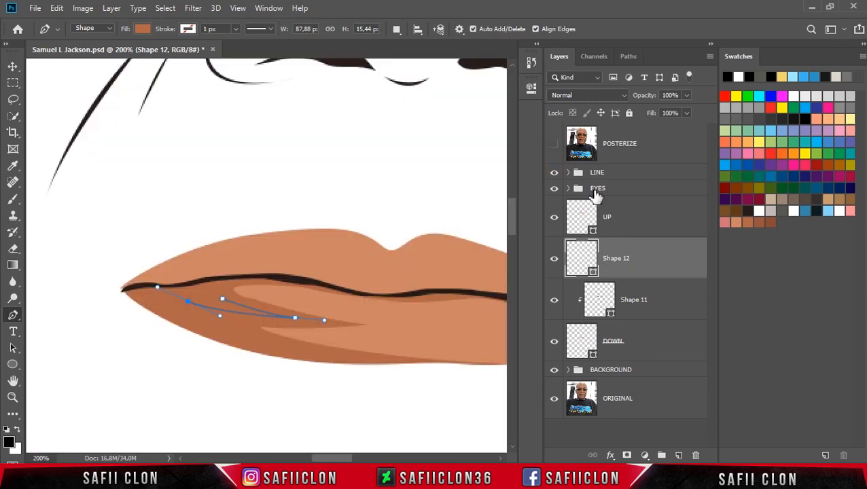
Carry the shadow path along the lower lip's bottom edge and around to the left mouth corner
left_click(554, 143)
left_click(554, 145)
left_click_drag(376, 357, 488, 359)
left_click(377, 357, "alt")
left_click_drag(414, 366, 365, 355)
left_click(251, 354)
left_click_drag(139, 330, 88, 284)
left_click(129, 288)
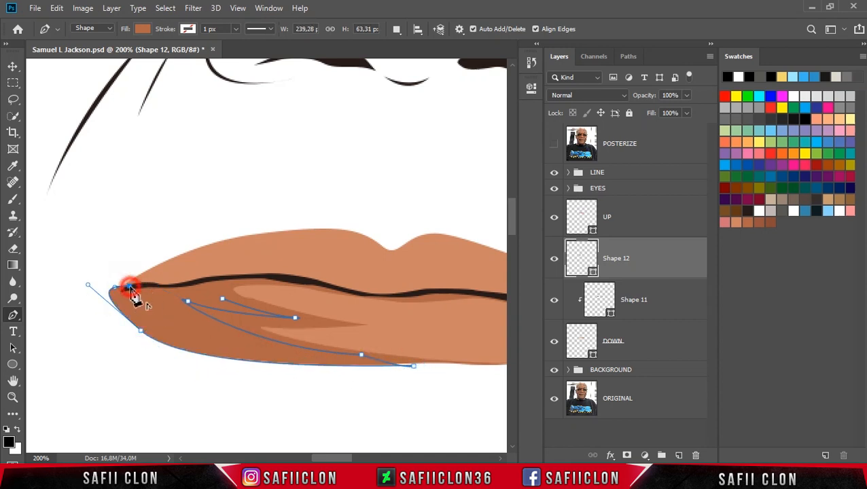
Continue the shadow path along the mouth line from the left corner to the right mouth corner
left_click(151, 285)
left_click_drag(198, 282, 215, 278)
left_click_drag(282, 276, 300, 279)
left_click(328, 287)
left_click_drag(335, 458, 343, 457)
left_click_drag(314, 284, 329, 285)
left_click_drag(436, 287, 453, 295)
left_click_drag(338, 458, 344, 458)
left_click_drag(444, 295, 466, 304)
left_click_drag(488, 309, 488, 316)
Trace the deeper shadow around the lower lip's right end, checking against POSTERIZE
left_click(555, 144)
left_click_drag(423, 366, 400, 361)
left_click_drag(418, 317, 398, 312)
left_click(555, 151)
left_click_drag(441, 329, 436, 314)
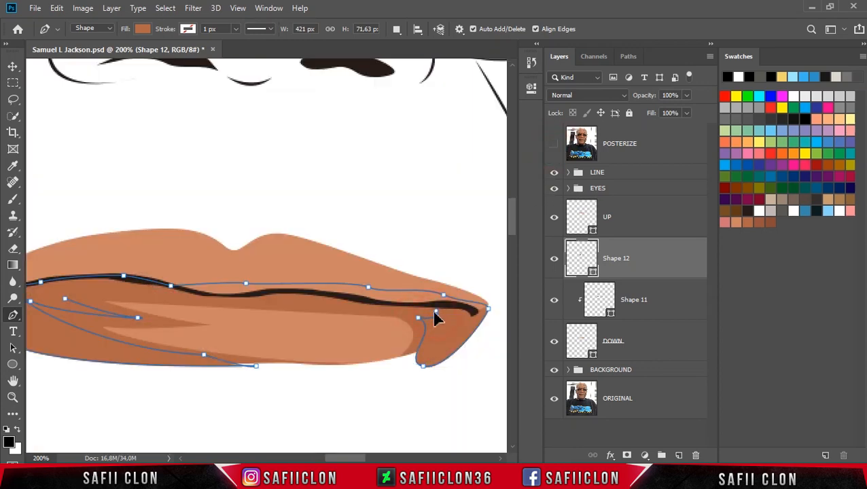
Run the path back along the lower lip's upper edge just below the mouth line and close it at its starting point
left_click_drag(295, 296, 285, 295)
left_click_drag(201, 297, 185, 292)
left_click_drag(112, 281, 94, 279)
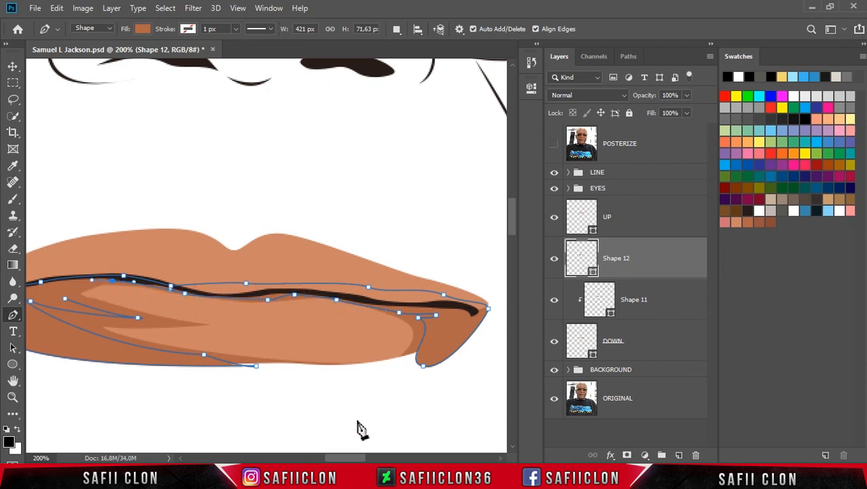
left_click_drag(350, 457, 338, 457)
left_click_drag(209, 299, 271, 314)
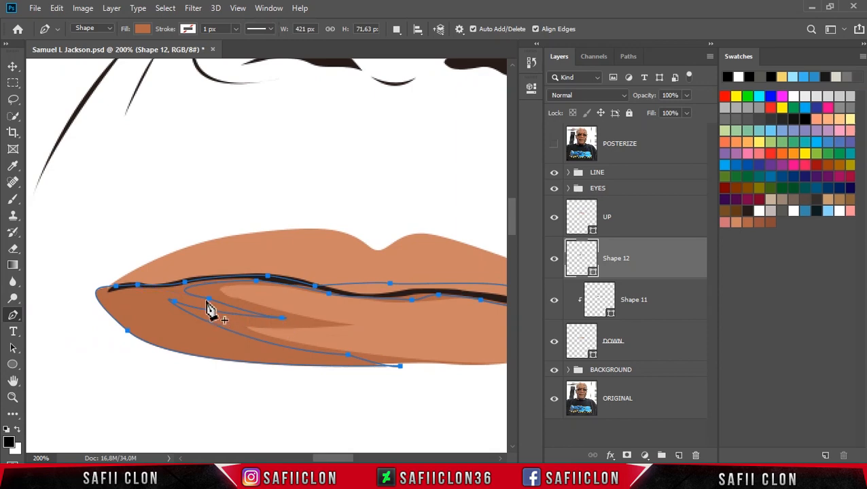
Fill the second shadow shape with lip swatch 98533e and clip it to the DOWN layer
key("ctrl+minus")
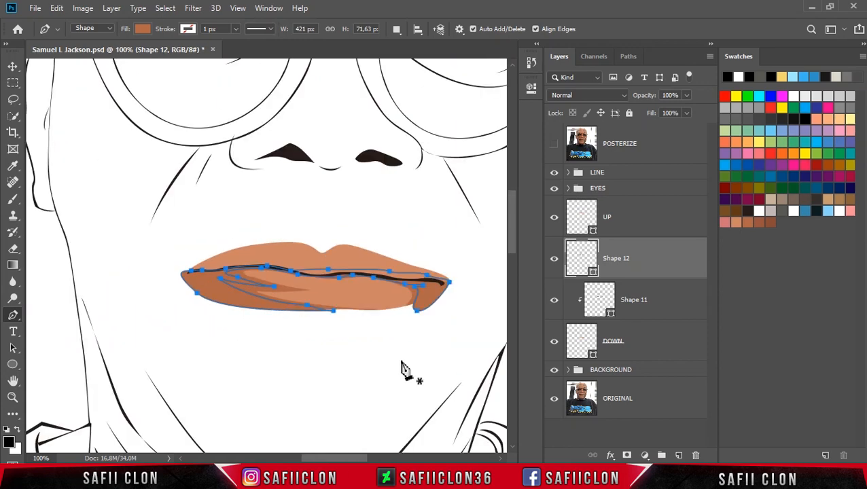
double_click(592, 274)
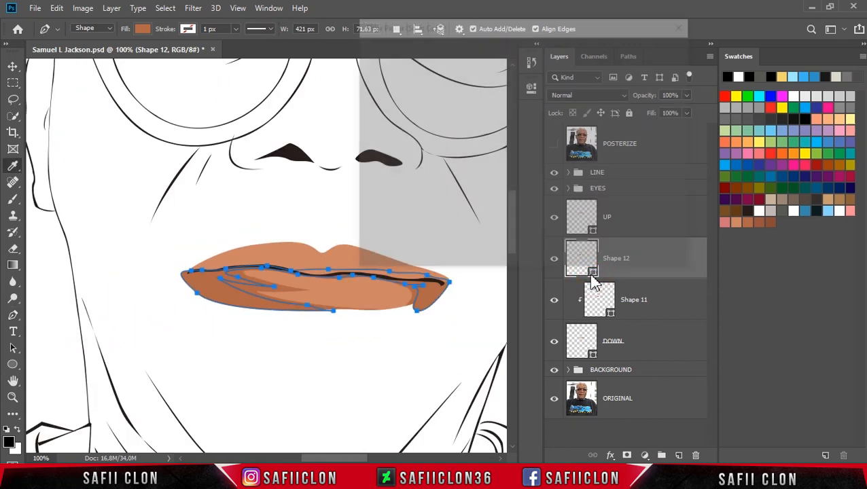
left_click_drag(560, 31, 594, 28)
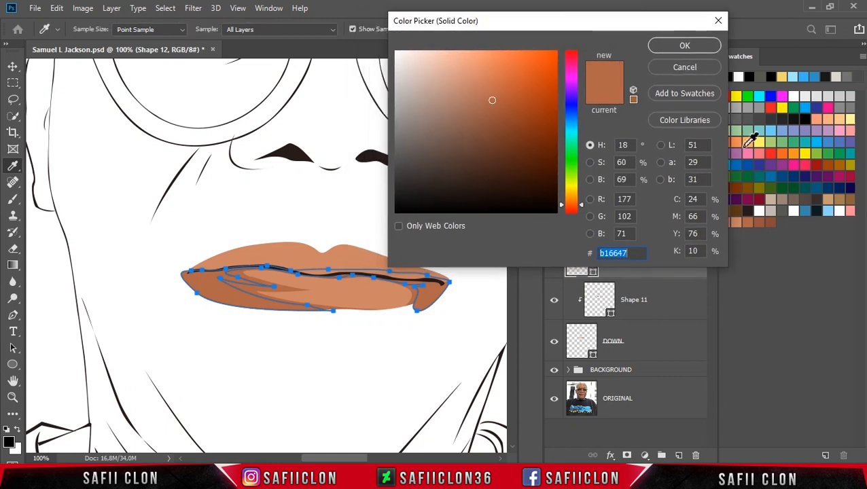
left_click(753, 222)
left_click(757, 220)
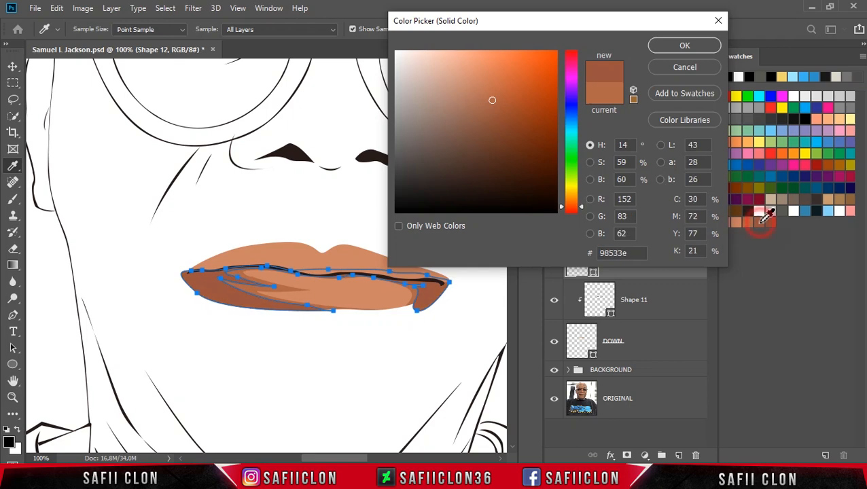
left_click(683, 46)
right_click(657, 255)
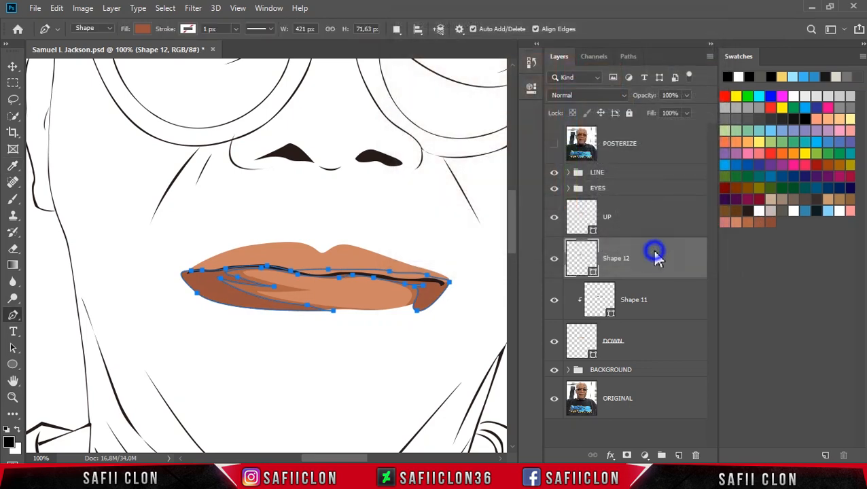
left_click(696, 246)
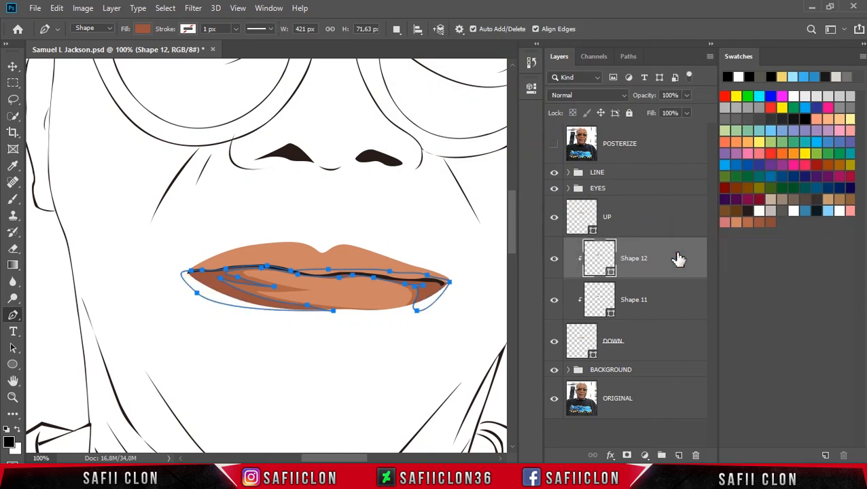
key("Return")
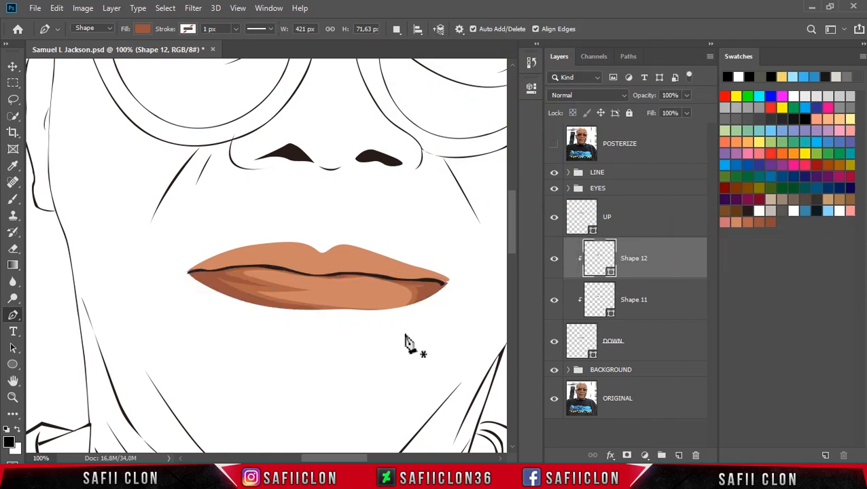
Using POSTERIZE as reference, start a third shadow shape on a new layer with short inner anchors near the left mouth corner
scroll(405, 342, "up", 2)
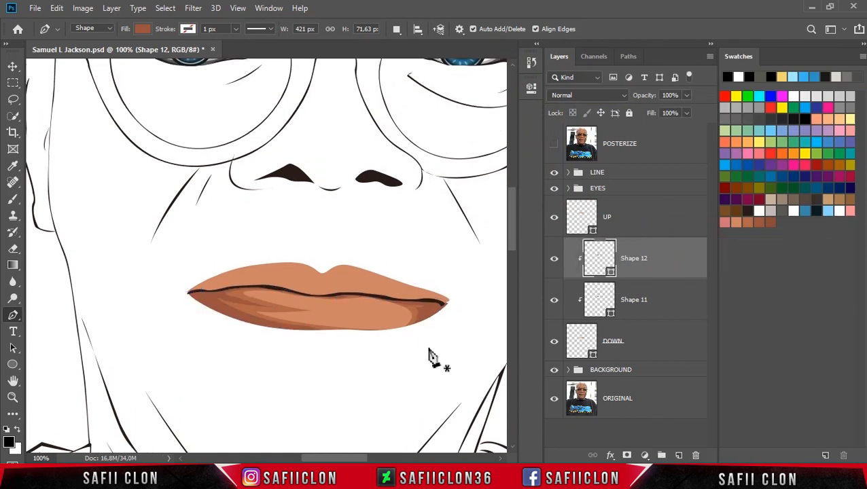
left_click(554, 148)
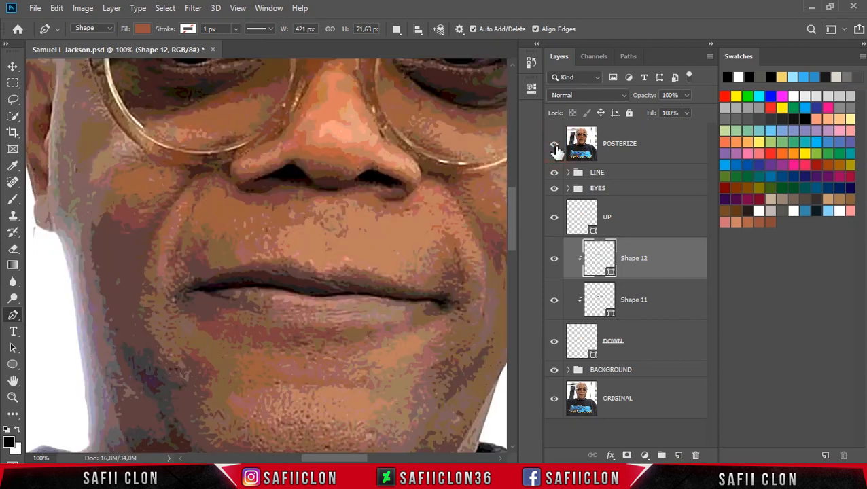
left_click(397, 29)
left_click(414, 48)
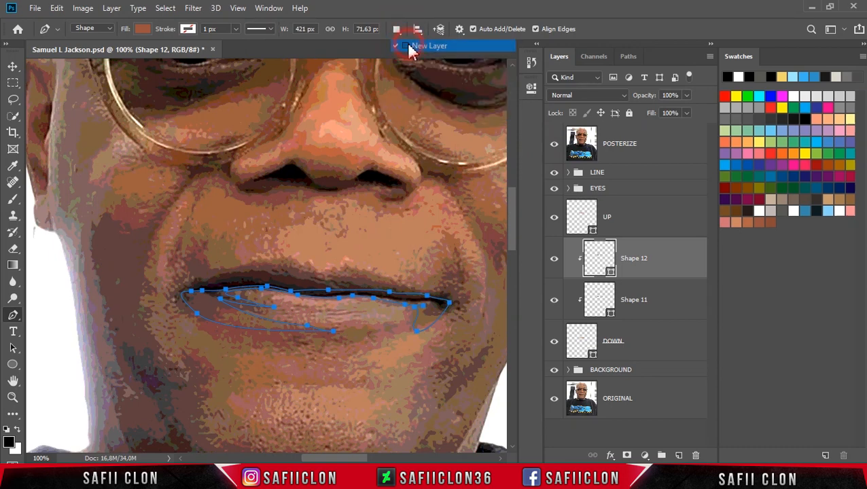
key("ctrl+plus")
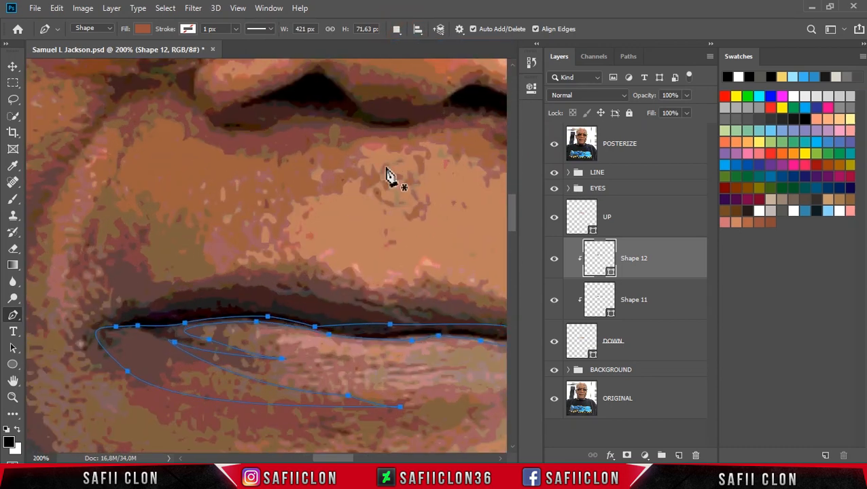
left_click(554, 143)
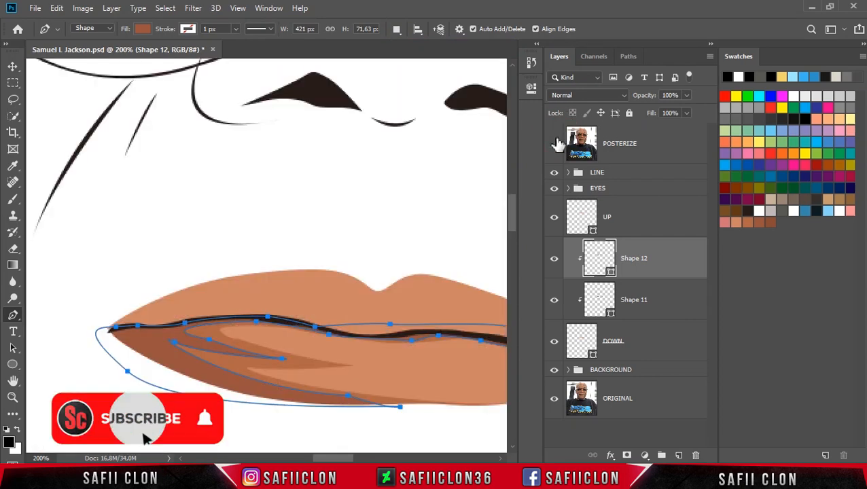
left_click(554, 144)
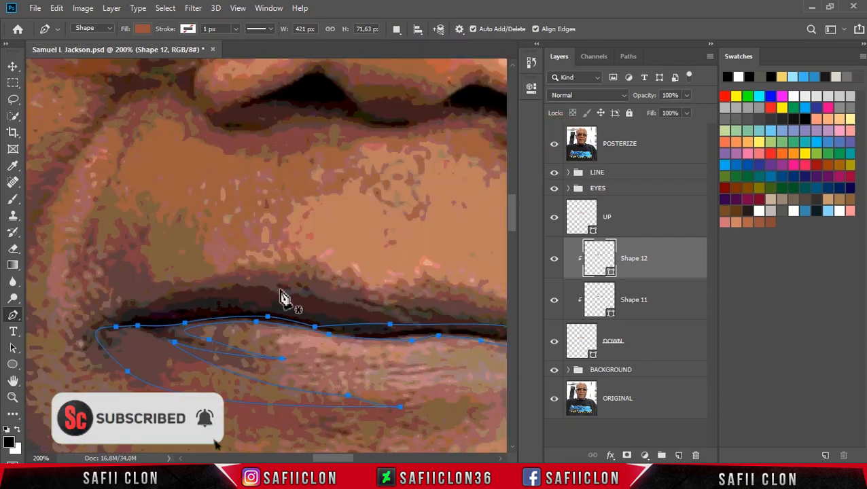
left_click(192, 342)
left_click(155, 340)
left_click(138, 330)
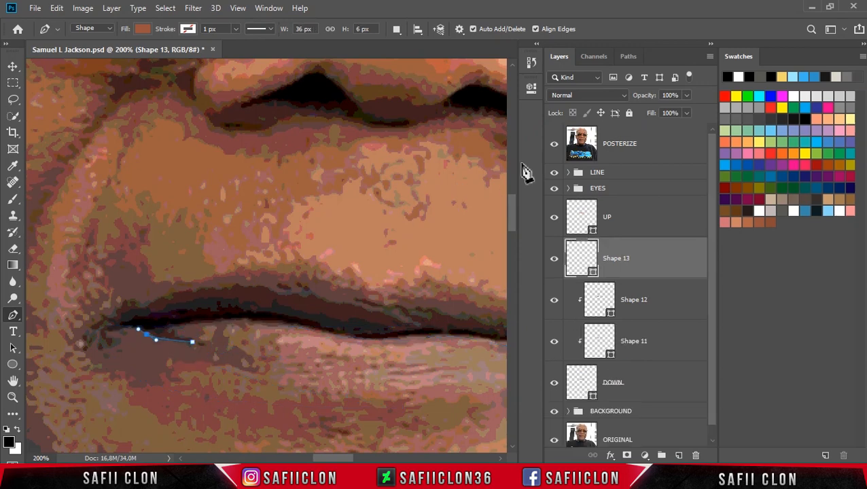
left_click(554, 143)
left_click(130, 339)
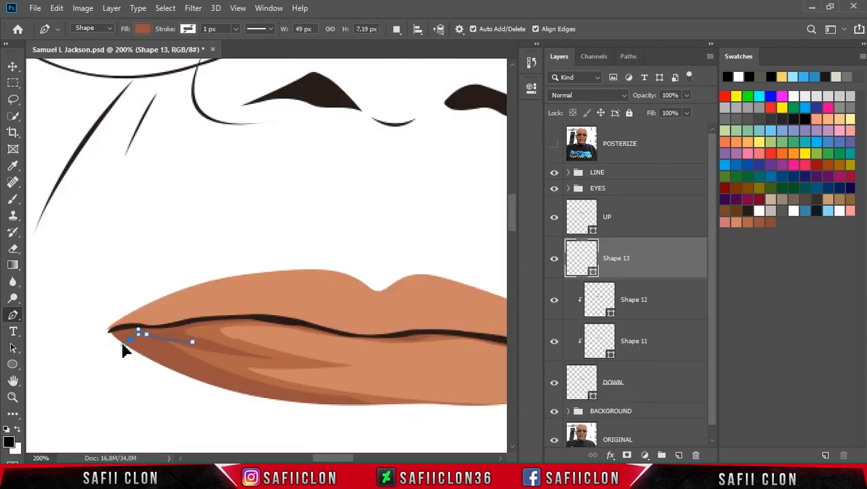
Carry the third shadow along the lower lip's left bottom edge, around the mouth corner and over the mouth line, closing the path
left_click_drag(264, 394, 337, 405)
left_click(293, 405)
left_click_drag(100, 338, 197, 296)
left_click_drag(348, 292, 371, 292)
left_click(211, 313)
left_click(127, 322)
left_click_drag(153, 320, 169, 326)
left_click(213, 317)
left_click(166, 330)
left_click(193, 342)
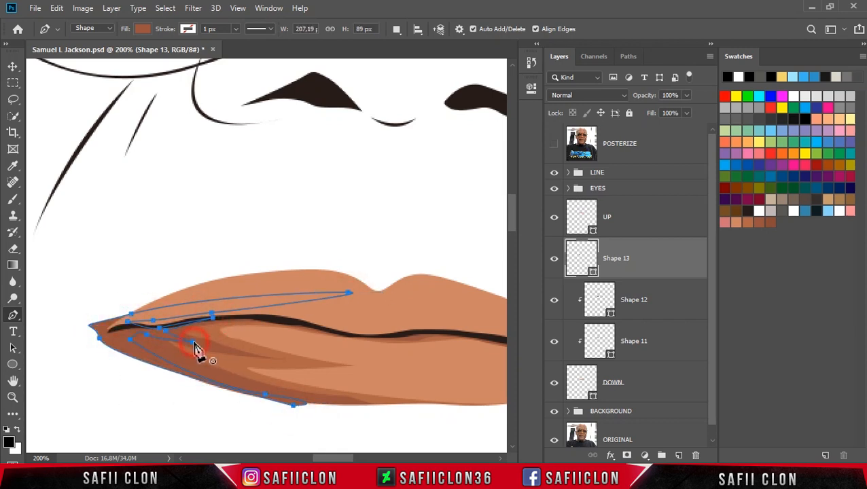
Fill the third shadow shape with dark brown RGB 118, 64, 48 and clip it to the DOWN layer
double_click(594, 274)
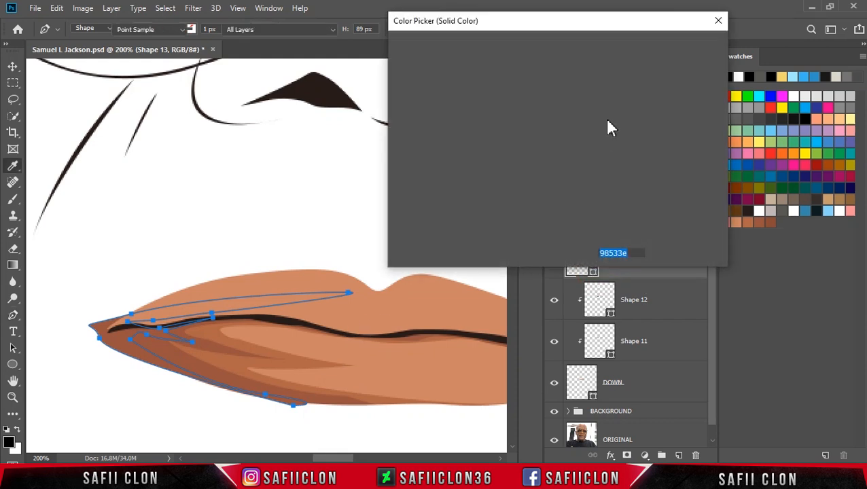
left_click_drag(593, 30, 569, 30)
left_click(773, 222)
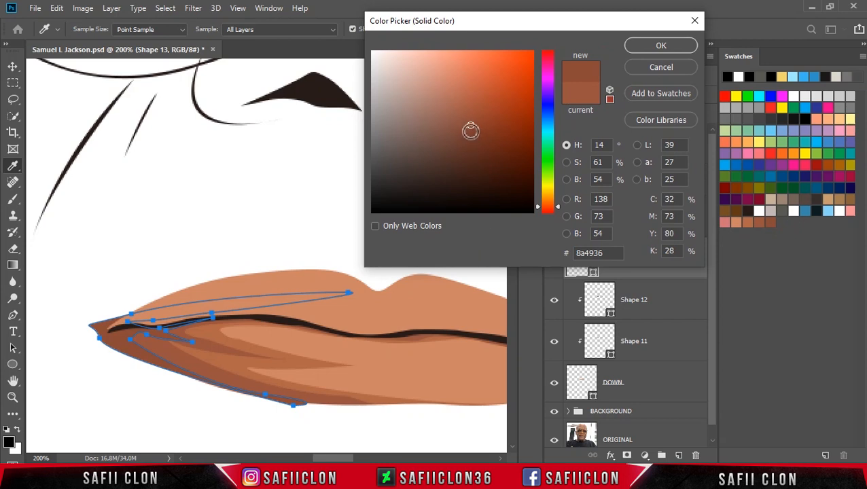
left_click(470, 131)
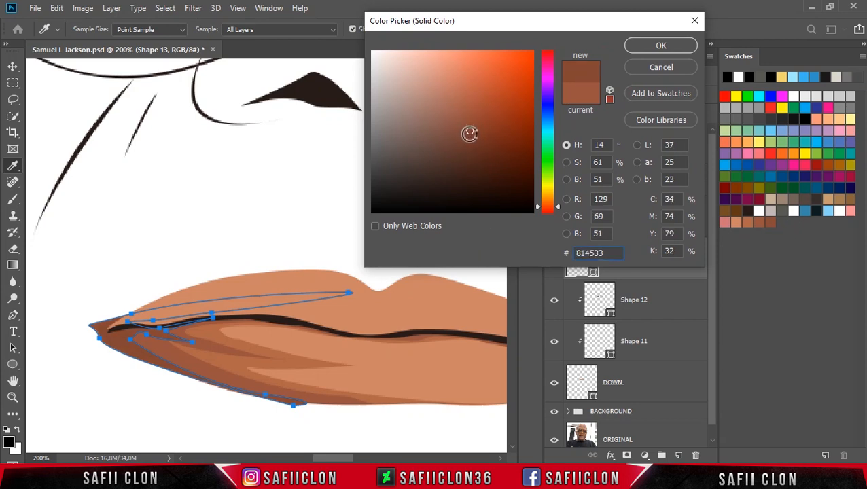
left_click(468, 134)
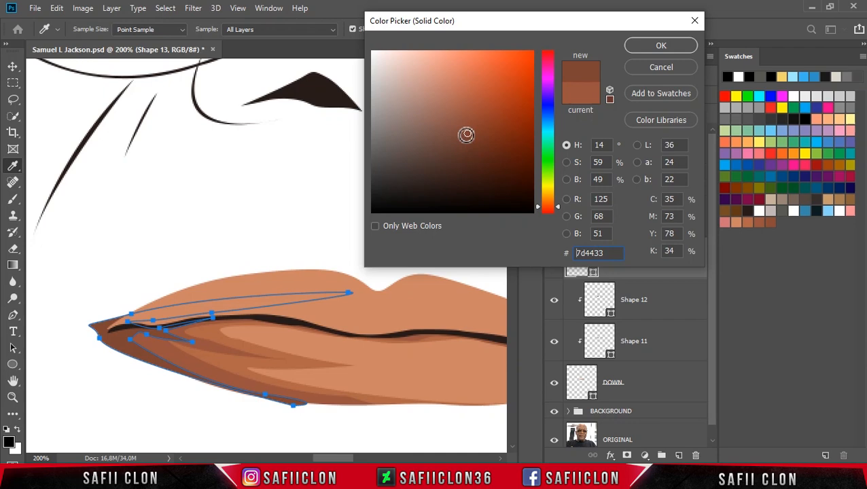
left_click(468, 135)
left_click(467, 138)
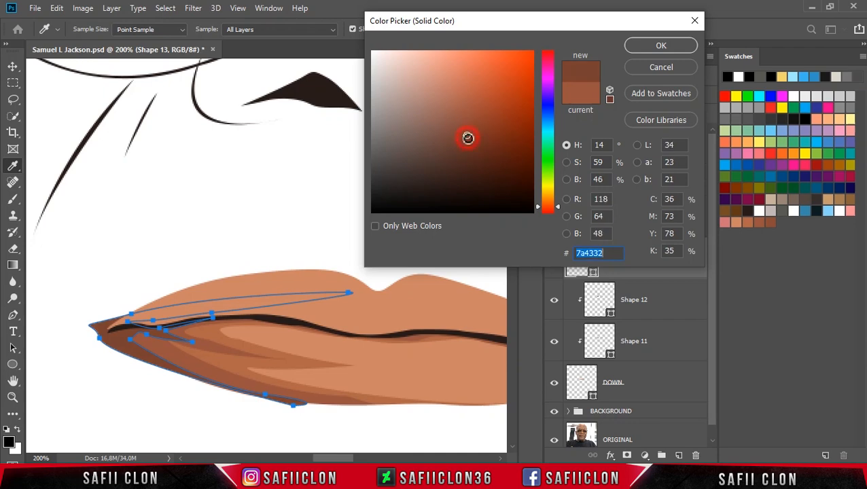
left_click(657, 47)
right_click(651, 253)
left_click(692, 250)
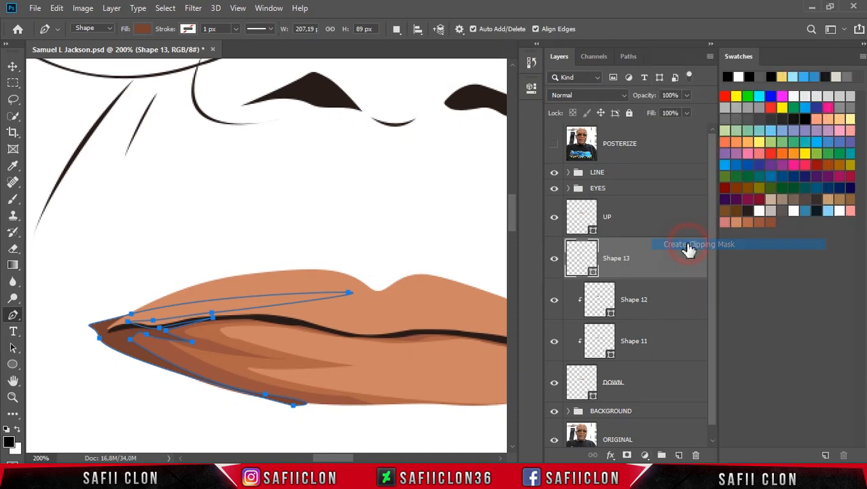
Set new paths to join the same shape layer and, over POSTERIZE, trace the dark shadow's inner edge at the lower lip's right end
left_click(397, 39)
left_click(420, 57)
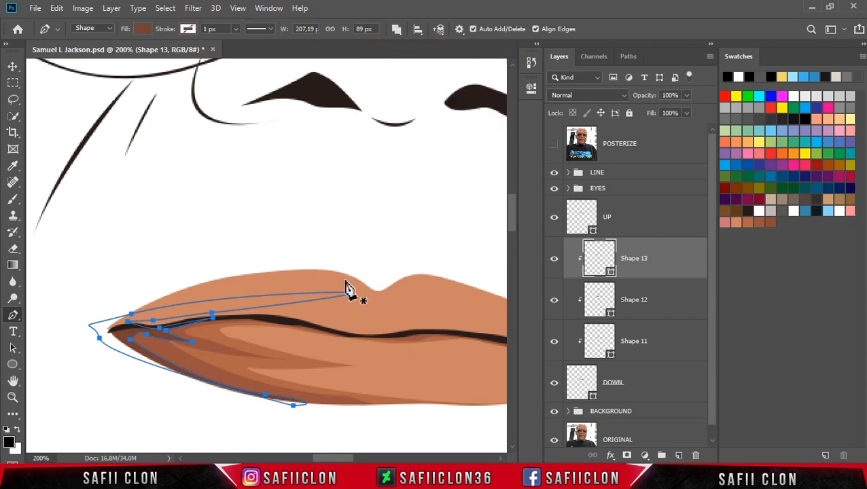
left_click_drag(332, 458, 351, 458)
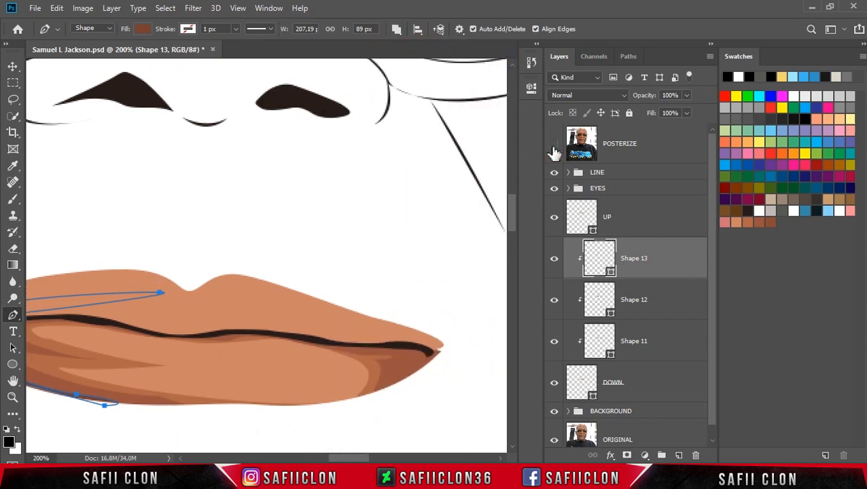
left_click(554, 144)
left_click_drag(477, 372, 399, 359)
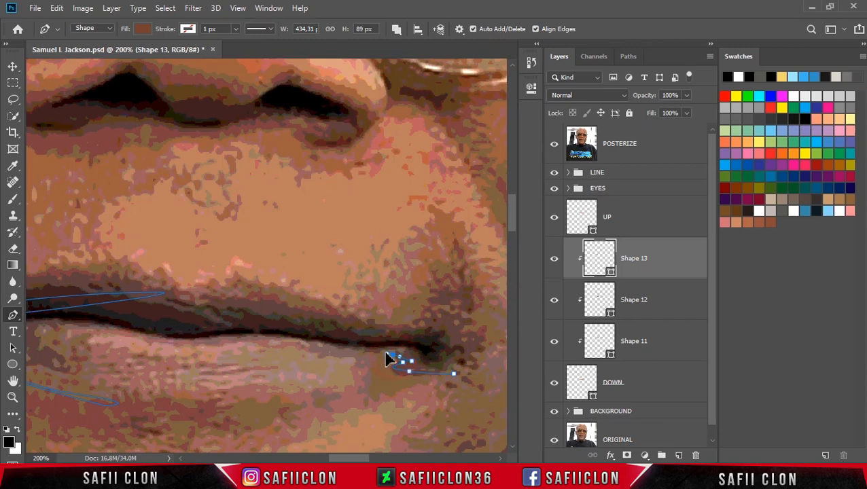
Hide POSTERIZE, run the path below the mouth line to the lips' centre, loop back over the upper lip and close it at the right corner
left_click(554, 143)
left_click(362, 350)
left_click(316, 345)
left_click(249, 332)
left_click_drag(180, 337, 176, 330)
left_click_drag(220, 298, 250, 301)
left_click_drag(385, 320, 401, 326)
left_click_drag(462, 348, 467, 367)
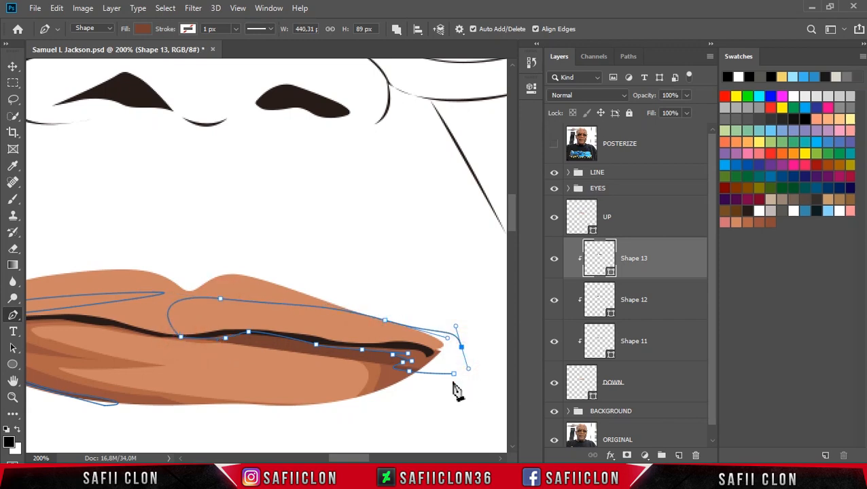
left_click(454, 374)
key("Return")
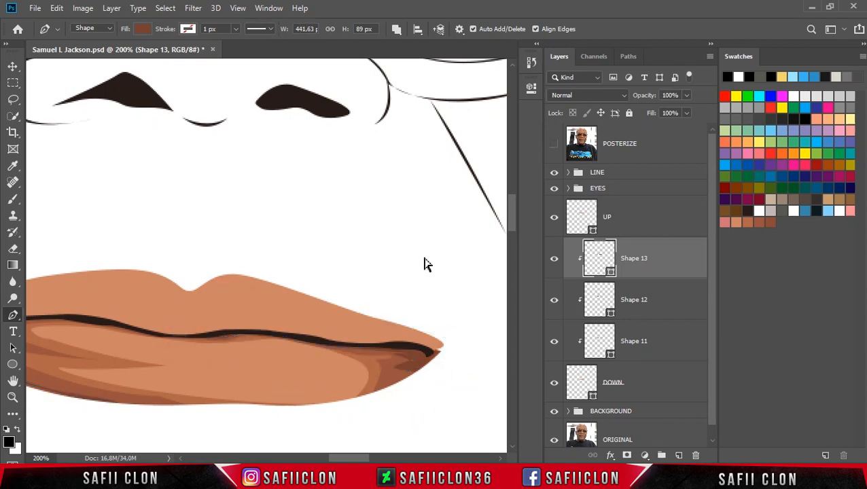
key("ctrl+minus")
key("ctrl+minus")
key("ctrl+minus")
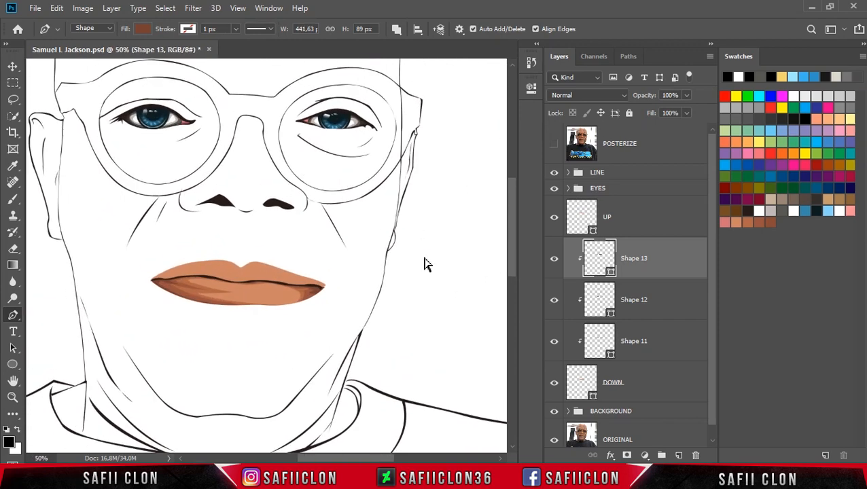
Set new paths to create a new layer and, over POSTERIZE, start a highlight path just below the mouth line near the lips' centre
key("ctrl+plus")
key("ctrl+plus")
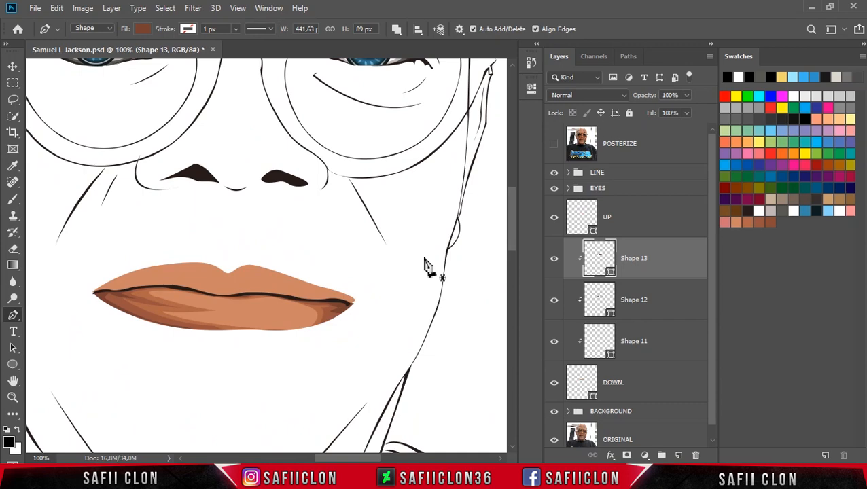
left_click(396, 28)
left_click(420, 47)
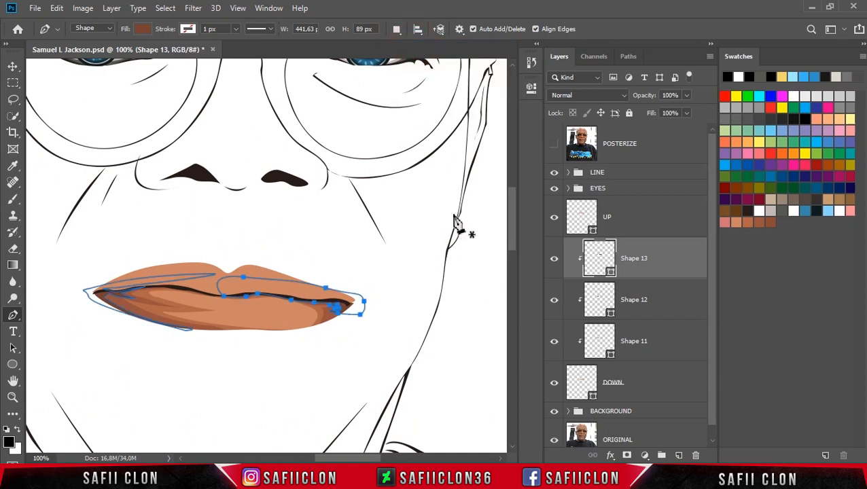
left_click(555, 145)
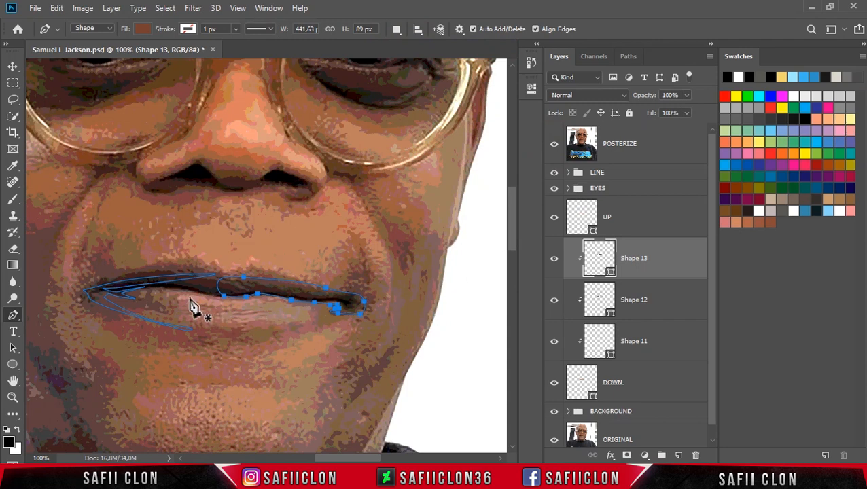
scroll(191, 305, "up", 1)
scroll(203, 316, "down", 1)
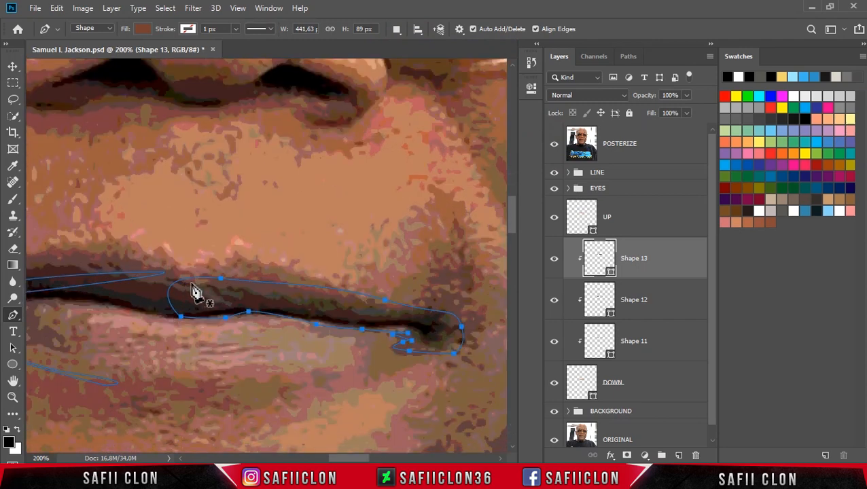
left_click(554, 145)
left_click(554, 145)
left_click(108, 314)
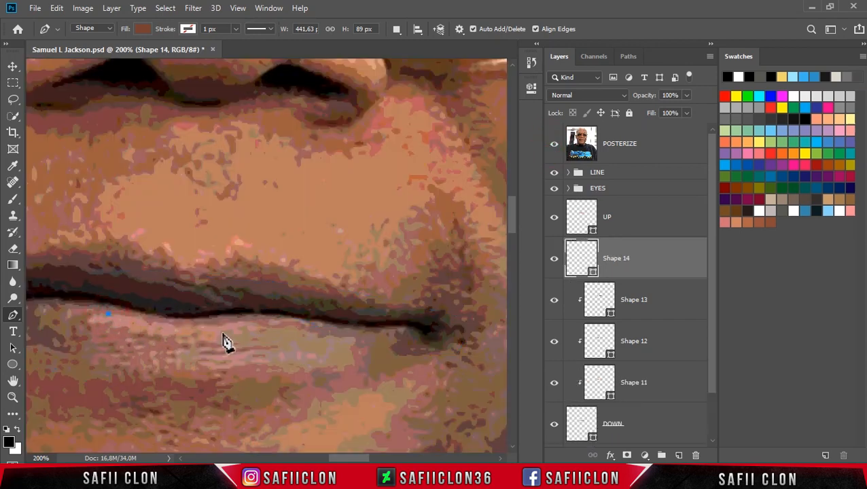
left_click_drag(140, 321, 146, 321)
left_click(150, 322)
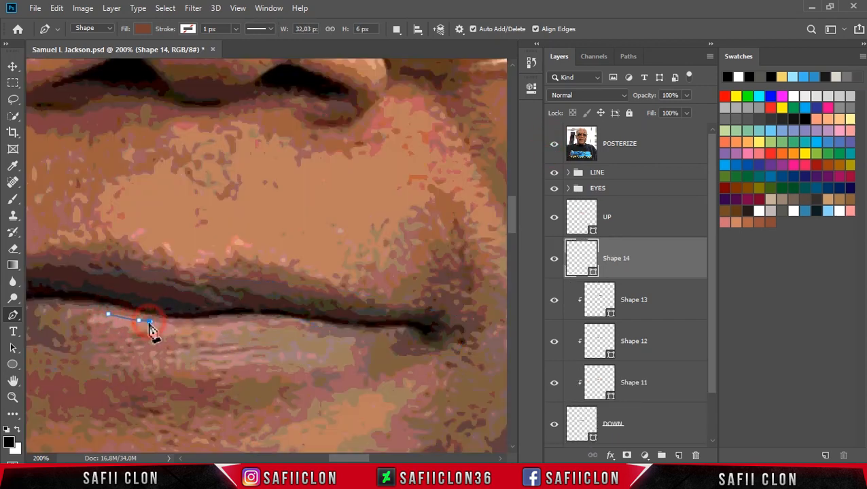
left_click_drag(175, 327, 181, 328)
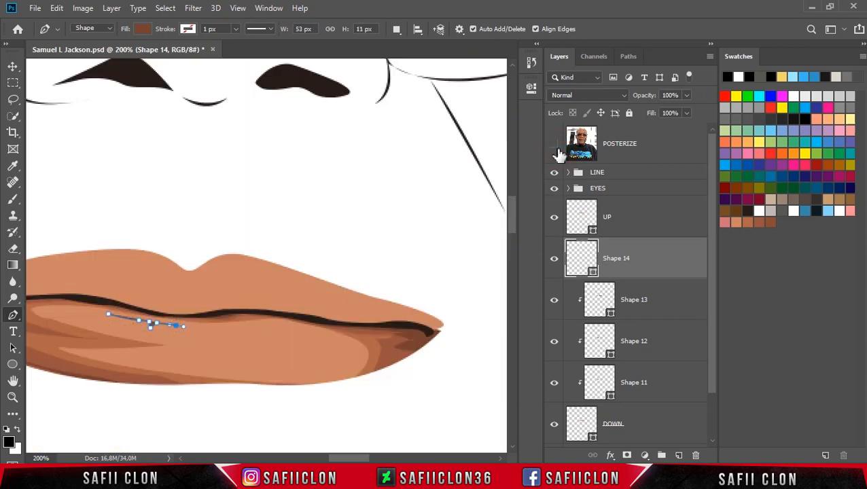
Continue the highlight's upper edge below the mouth line with small jagged notches, ending at a tip right of the lips' centre
left_click(554, 143)
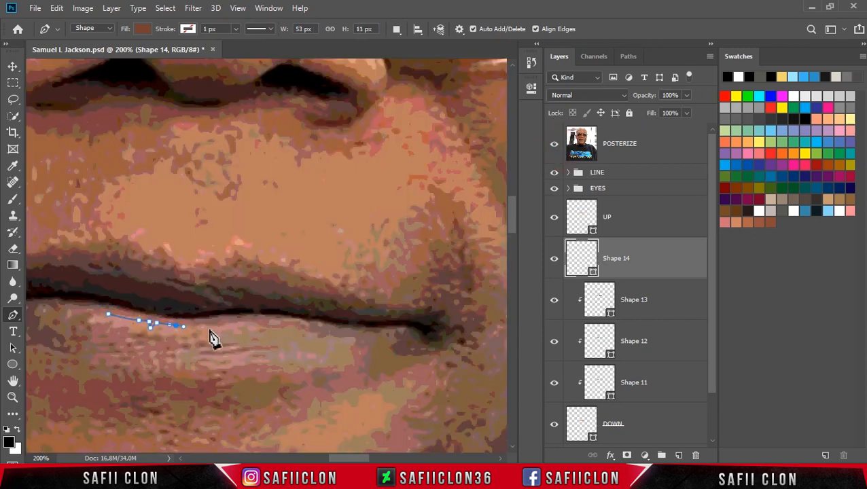
left_click_drag(192, 326, 202, 343)
left_click(199, 324)
left_click(208, 327)
left_click(209, 333)
left_click(214, 323)
left_click_drag(271, 328, 283, 338)
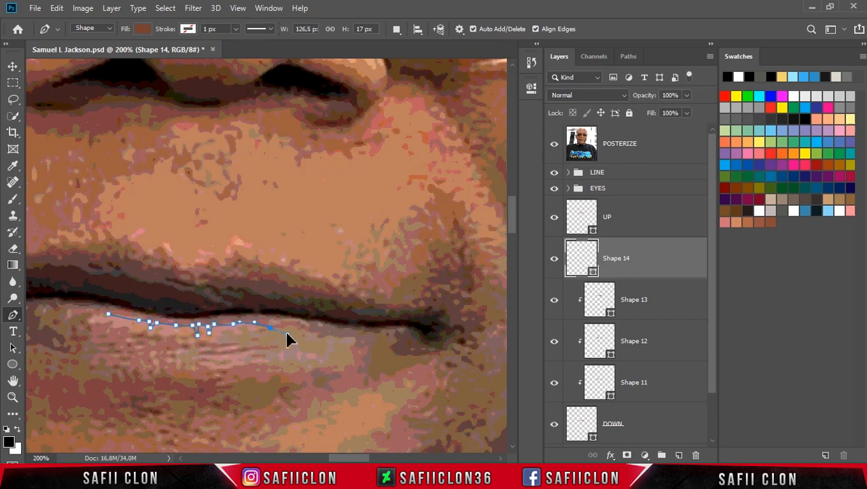
left_click(555, 145)
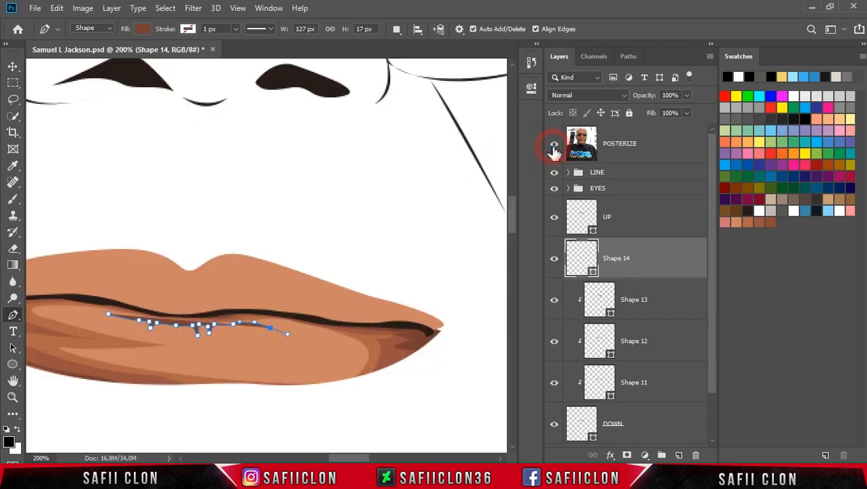
left_click(554, 145)
Trace the highlight's lower edge back leftward with tooth-like notches, round its left end and close the path
left_click(271, 328, "alt")
left_click_drag(243, 336, 230, 335)
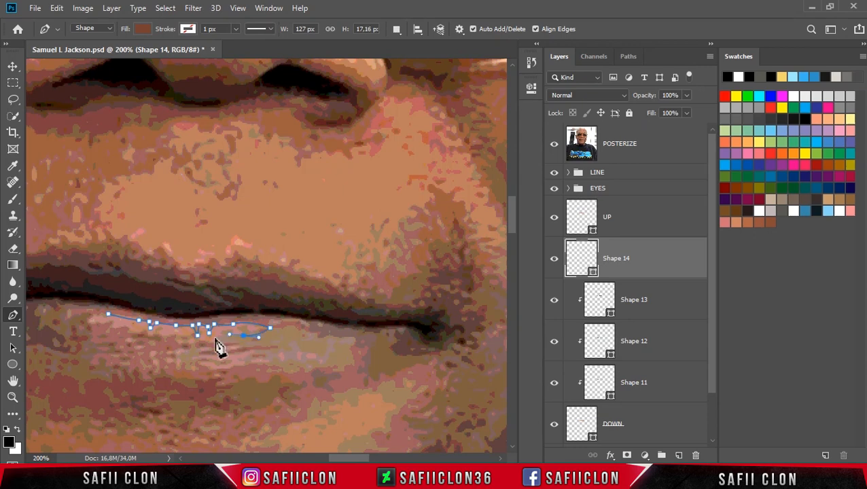
left_click(178, 335)
left_click(174, 341)
left_click(166, 340)
left_click(166, 333)
left_click(160, 340)
left_click(146, 337)
left_click(143, 330)
left_click(121, 333)
left_click(108, 332)
left_click(78, 318)
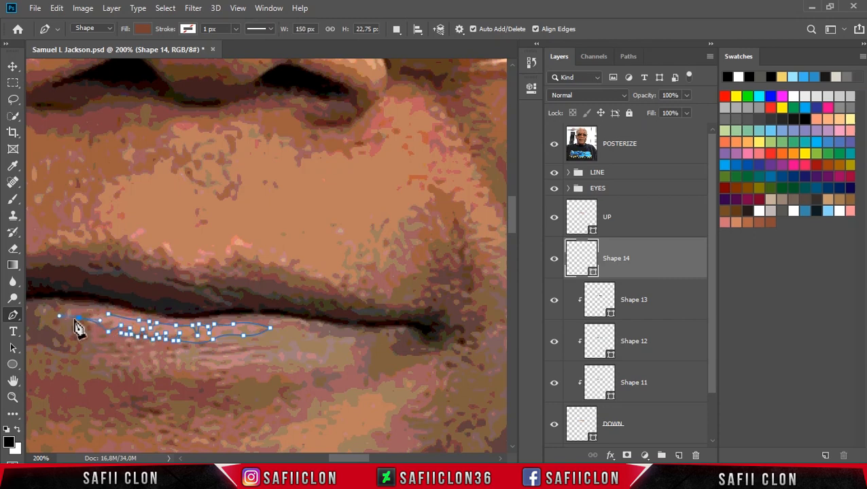
left_click(109, 314)
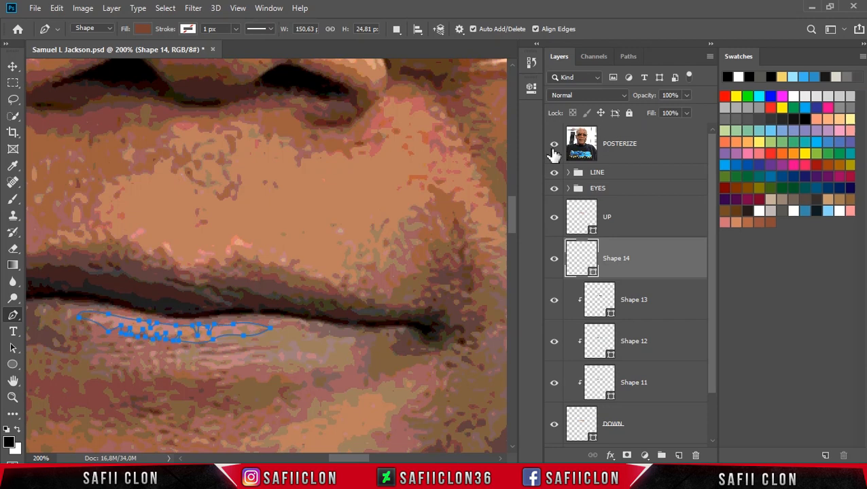
Hide POSTERIZE and fill the highlight shape with light peach RGB 243, 185, 158
left_click(554, 145)
left_click_drag(369, 458, 365, 459)
double_click(593, 273)
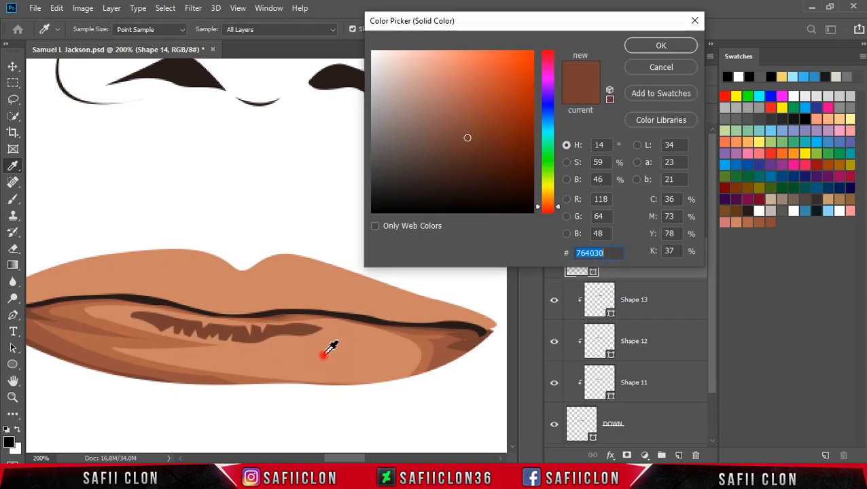
left_click(324, 354)
left_click(449, 77)
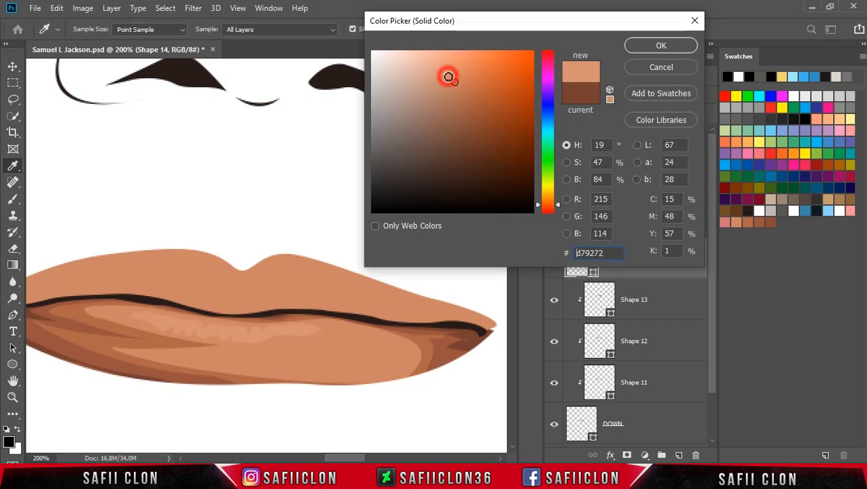
left_click(442, 66)
left_click(435, 62)
left_click(432, 62)
left_click(430, 61)
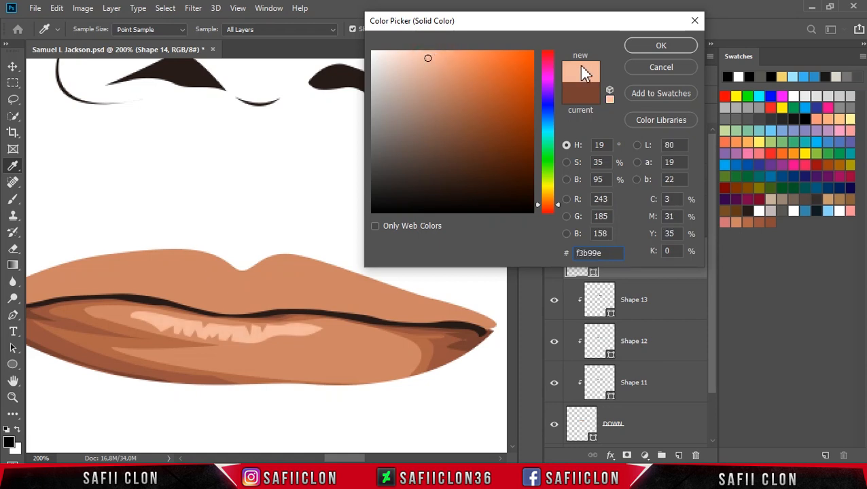
left_click(649, 48)
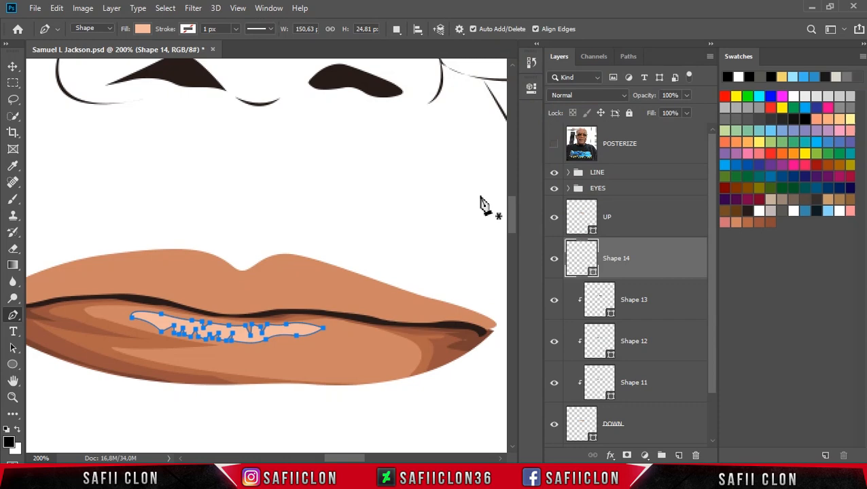
Set new paths to combine with the highlight layer and, over POSTERIZE, draw a second highlight's top edge low on the lower lip
left_click(554, 147)
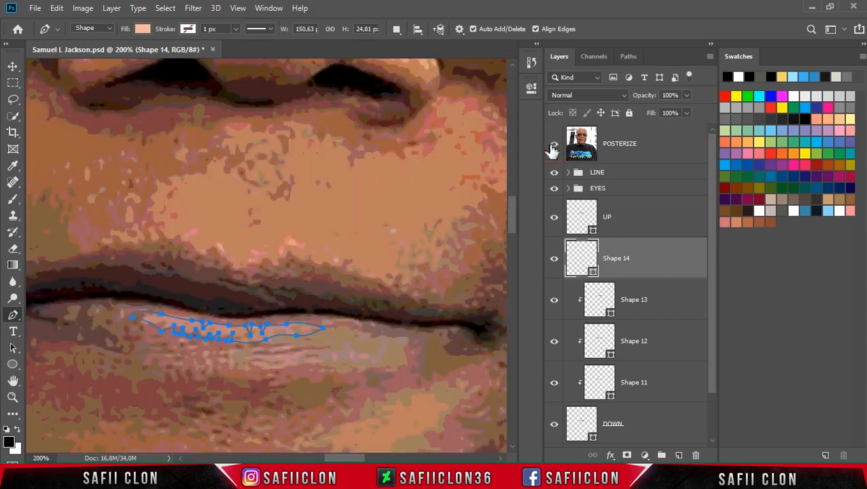
left_click(550, 147)
left_click(397, 30)
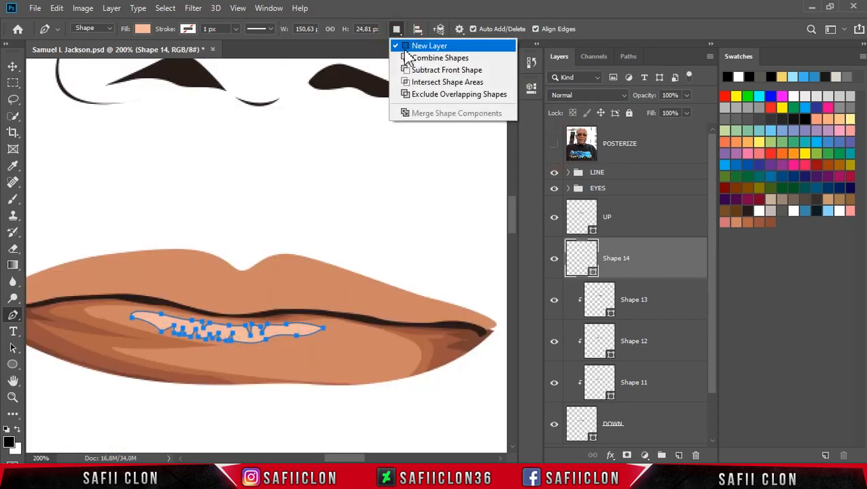
left_click(418, 60)
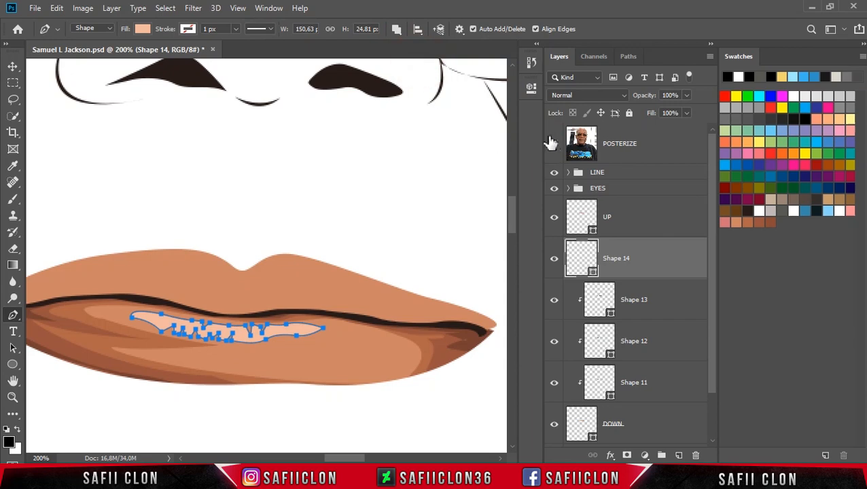
left_click(554, 147)
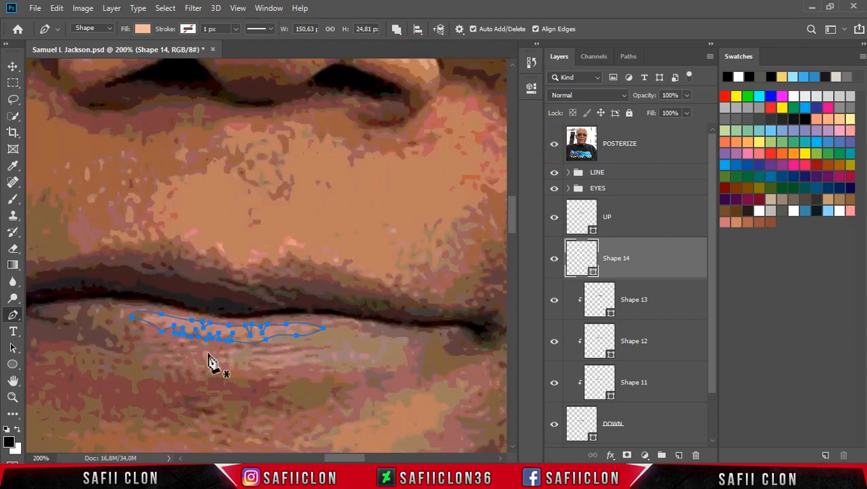
left_click(176, 363)
left_click_drag(343, 354, 388, 339)
left_click(554, 143)
left_click(344, 354, "alt")
Fork the second highlight's right end into two points and curve its underside back to the left tip, closing the shape
left_click(262, 367)
left_click_drag(255, 368, 237, 364)
left_click_drag(357, 378, 382, 375)
left_click(357, 378, "alt")
left_click_drag(177, 362, 66, 339)
key("Return")
Add two tiny triangular highlight marks just beyond the upper highlight's right tip
key("ctrl+minus")
key("ctrl+minus")
key("ctrl+plus")
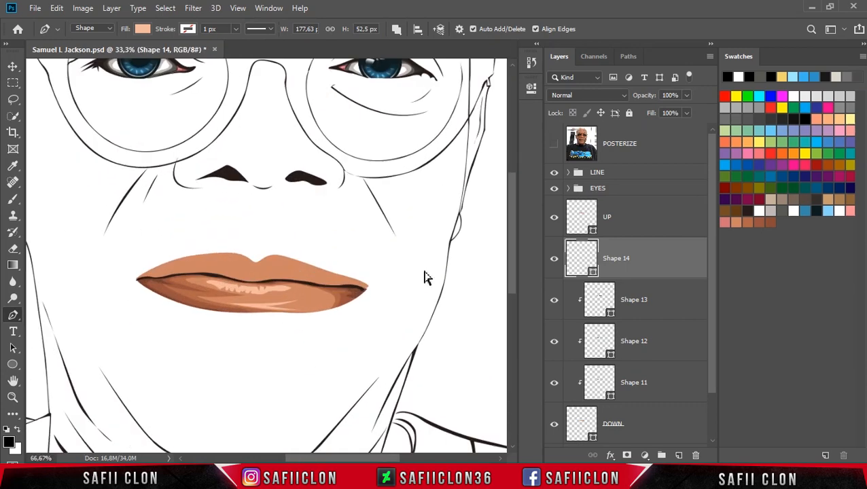
key("ctrl+plus")
key("Return")
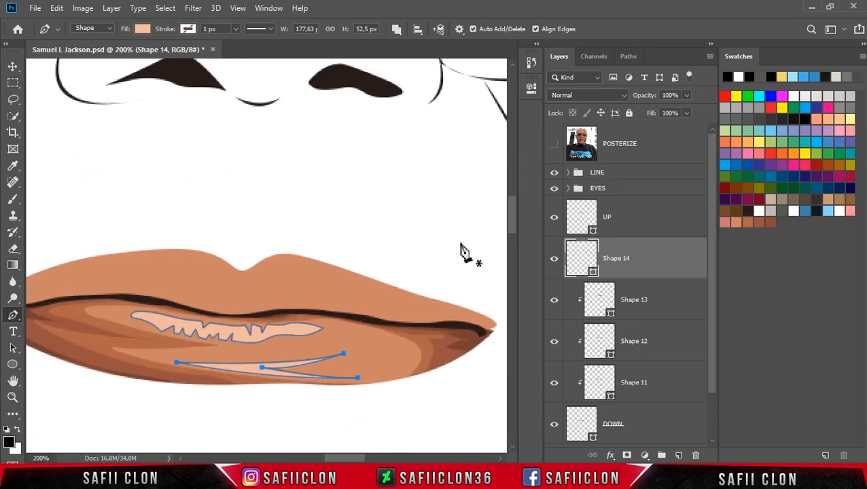
left_click(326, 328)
left_click(327, 332)
left_click(330, 329)
left_click(327, 328)
left_click(335, 328)
left_click(333, 333)
left_click(339, 330)
Add small highlight specks just beyond the upper highlight's left end and compare the lips with POSTERIZE
left_click(129, 316)
left_click(127, 317)
left_click(126, 314)
left_click(128, 314)
left_click(125, 313)
left_click(125, 316)
left_click(120, 315)
left_click(125, 313)
left_click(397, 265, "ctrl")
key("ctrl+h")
left_click_drag(356, 457, 352, 456)
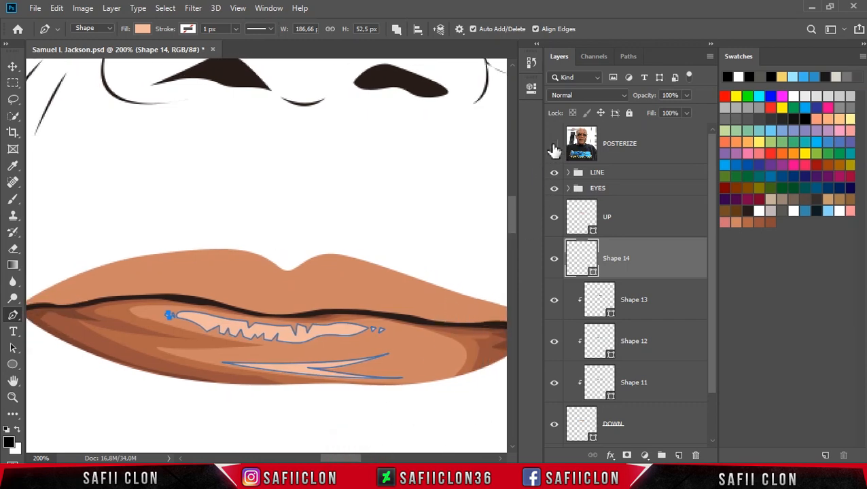
left_click(553, 145)
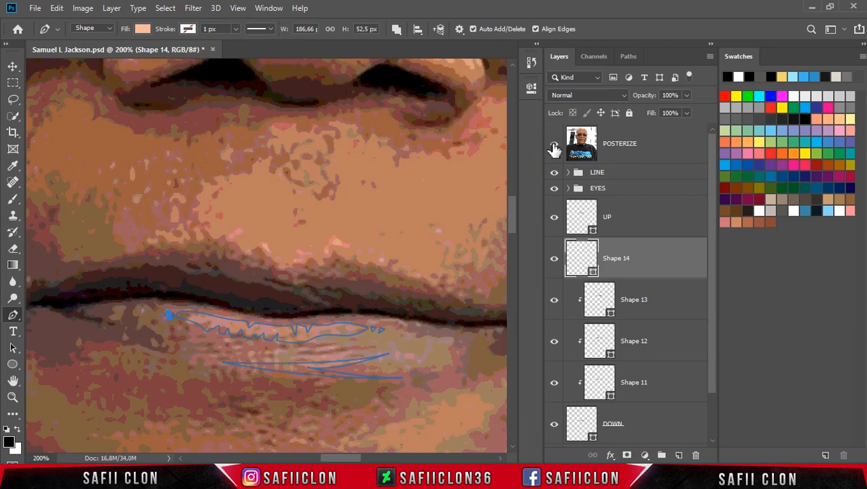
key("ctrl+minus")
left_click(554, 145)
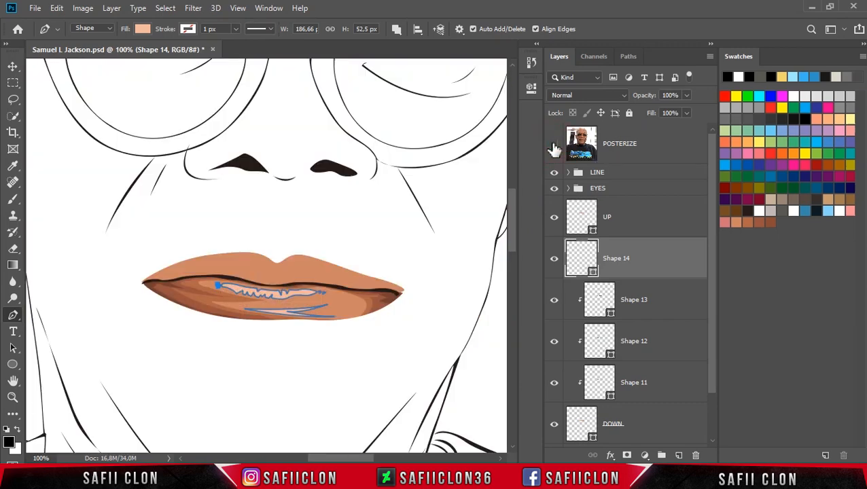
key("ctrl+minus")
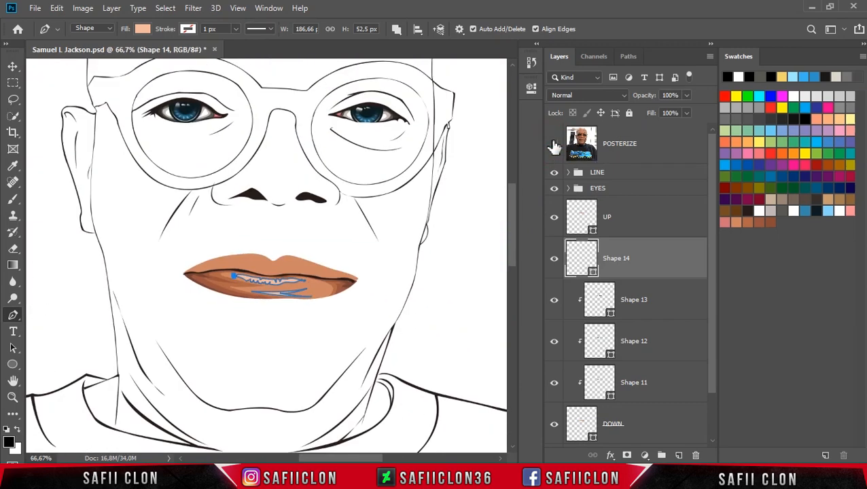
Duplicate the ORIGINAL layer, place the copy directly below POSTERIZE and hide it
scroll(711, 211, "down", 2)
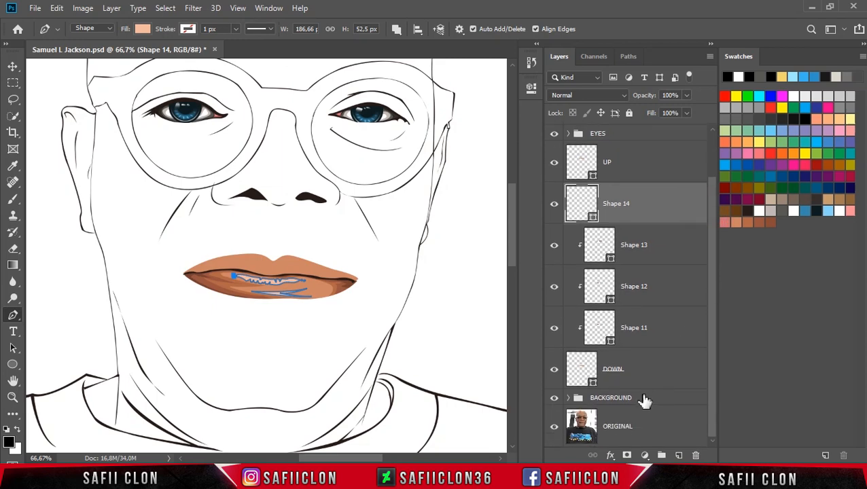
left_click(656, 425)
right_click(655, 423)
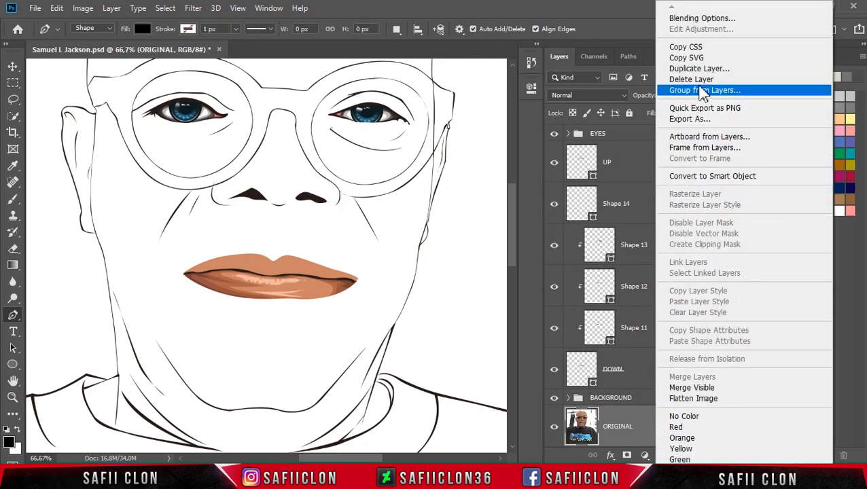
left_click(699, 68)
left_click(543, 124)
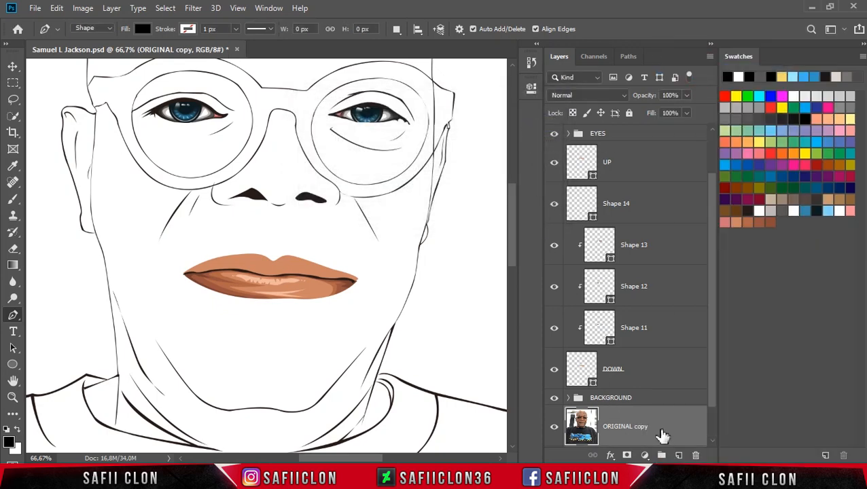
left_click_drag(661, 435, 632, 166)
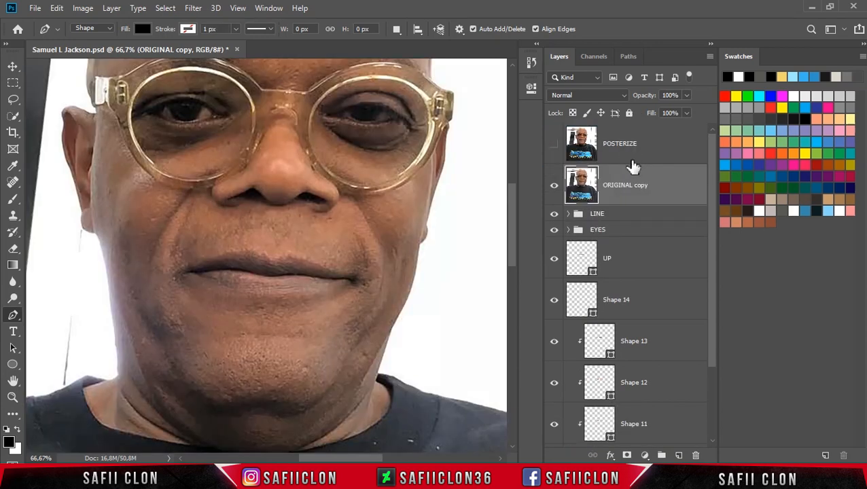
mouse_move(710, 200)
left_mouse_down()
mouse_move(712, 296)
mouse_move(713, 198)
left_mouse_up()
left_click(555, 188)
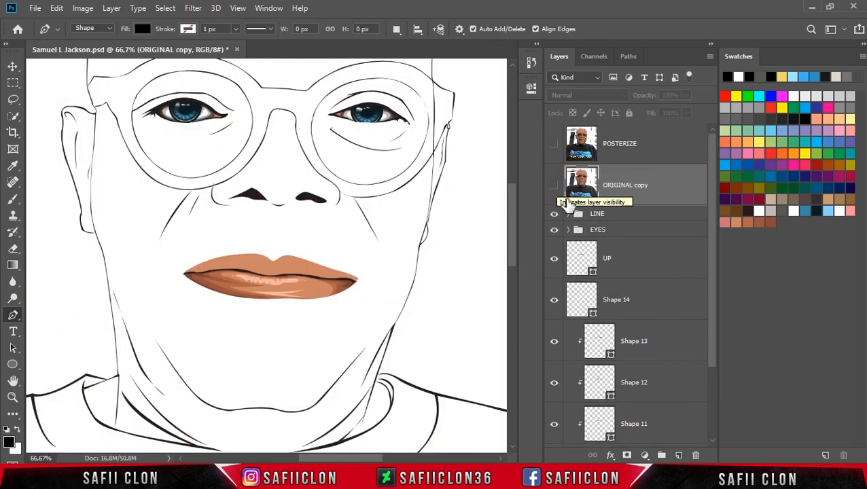
Clip the highlight layer Shape 14 to the DOWN layer with a clipping mask
left_click(638, 271)
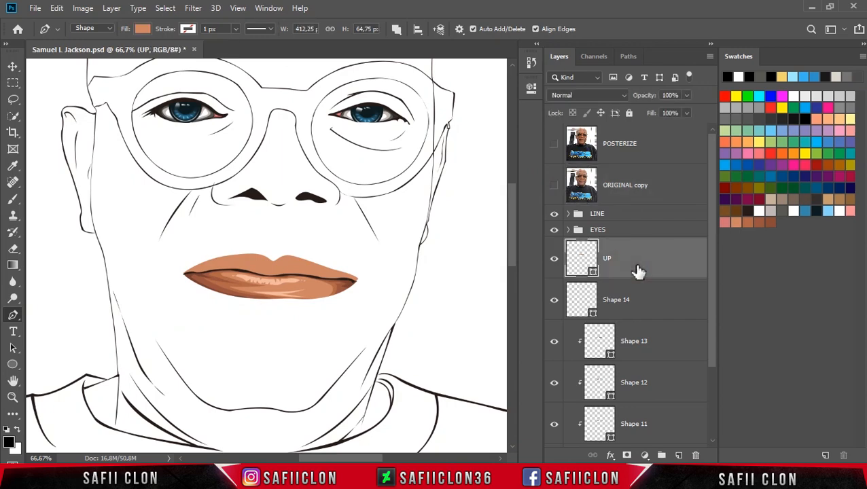
left_click(671, 300)
right_click(665, 303)
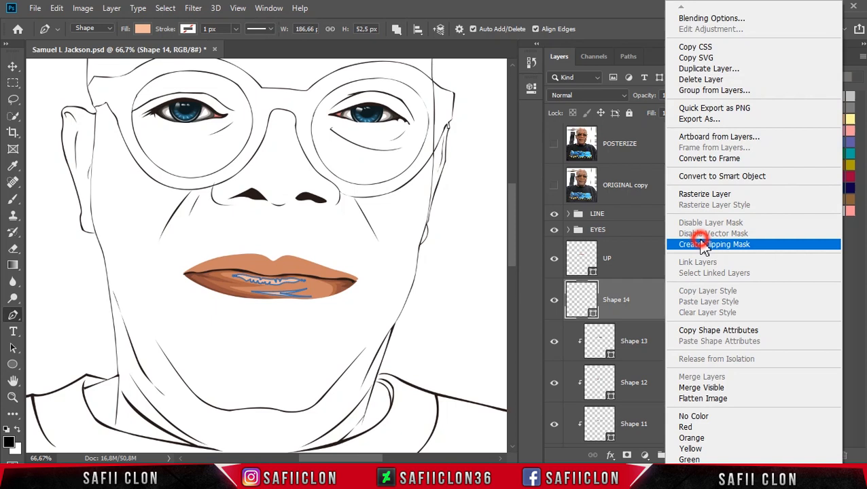
left_click(702, 246)
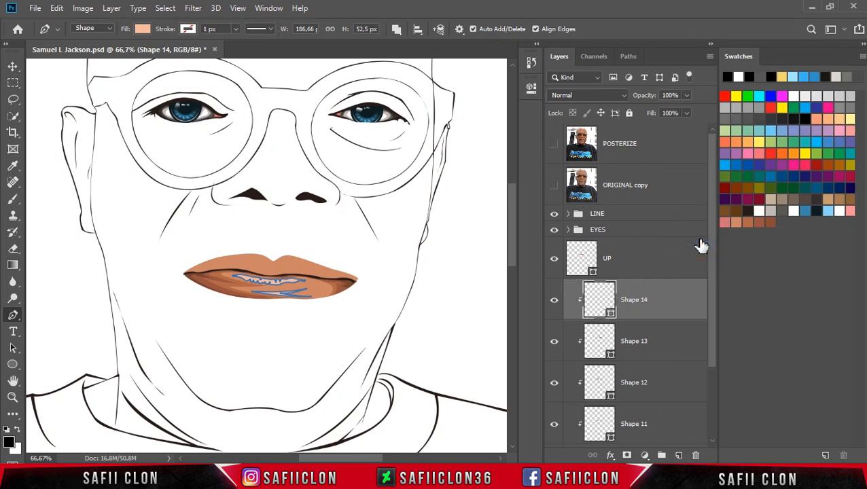
Select the DOWN layer and show the ORIGINAL copy photo as a reference for the lower lip's outline
left_click(662, 343)
scroll(662, 341, "down", 2)
left_click(658, 345)
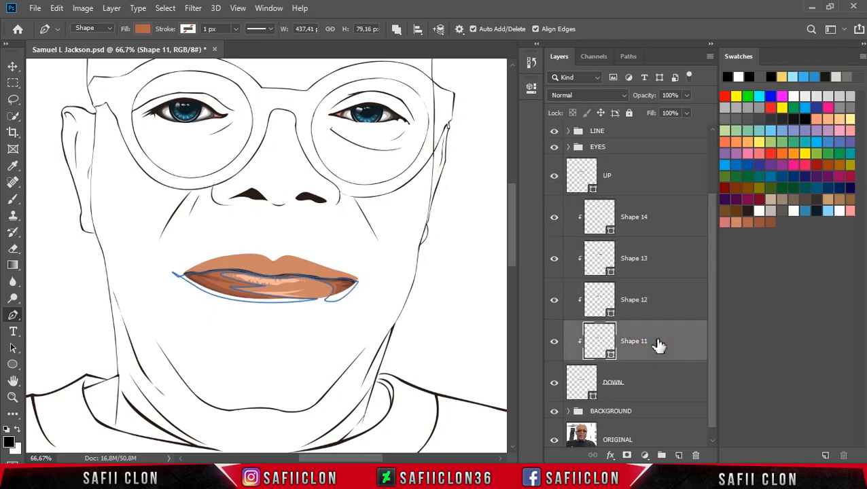
left_click(658, 376)
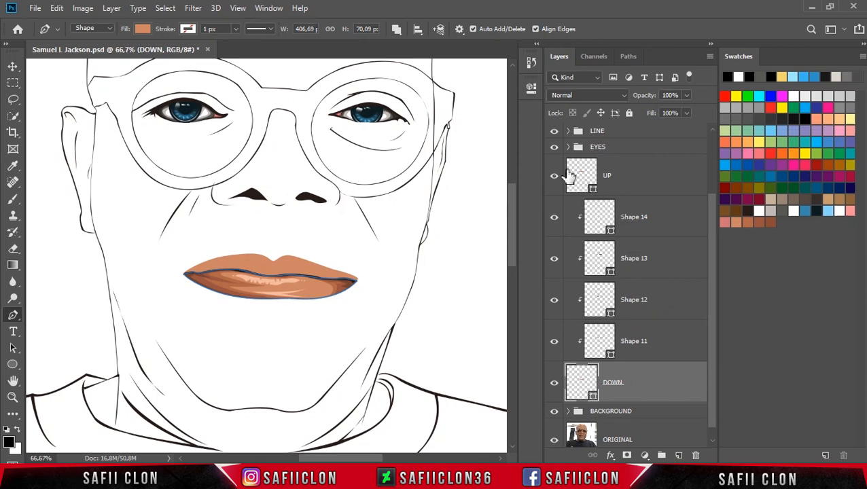
scroll(574, 175, "up", 2)
left_click(554, 187)
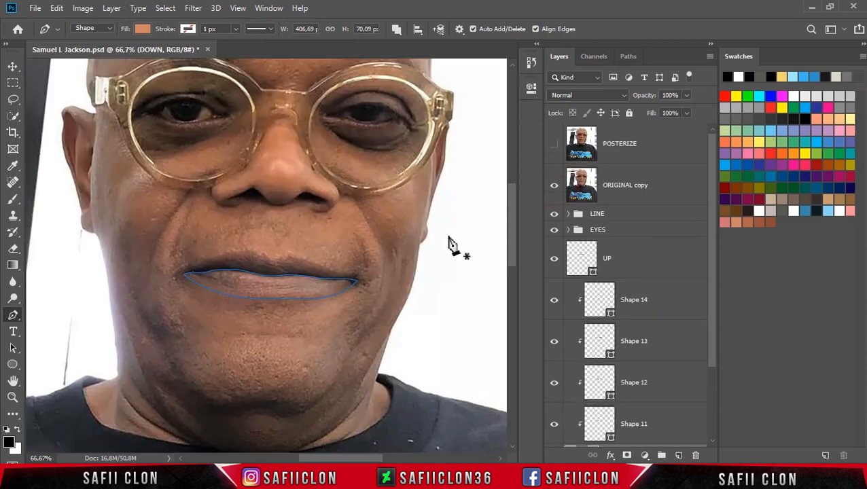
key("ctrl+plus")
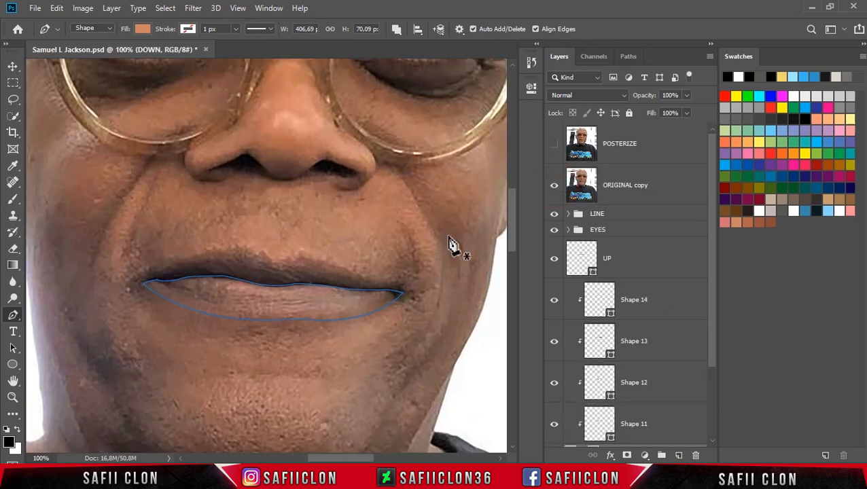
key("Escape")
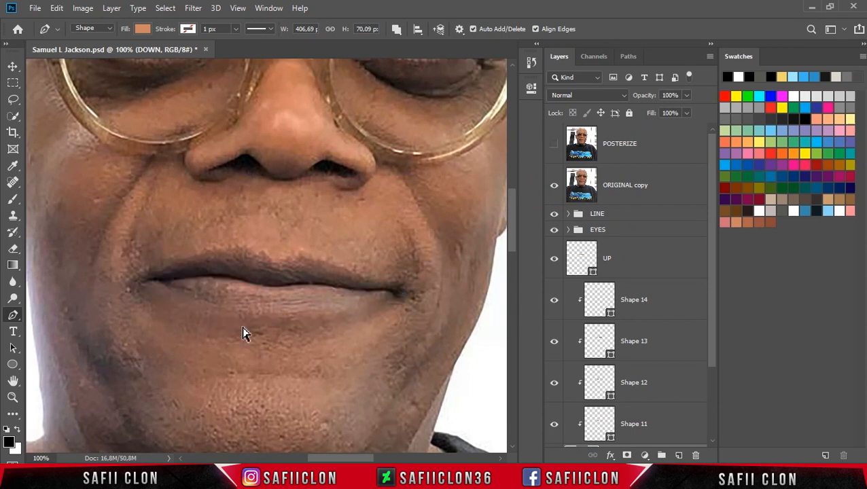
Reshape the DOWN shape's bottom edge and right corner to match the photo's lower lip, and hide ORIGINAL copy
left_click(243, 320, "ctrl")
left_click(280, 319)
left_click(278, 320, "ctrl")
left_click_drag(278, 319, 316, 320)
left_click_drag(403, 293, 399, 293)
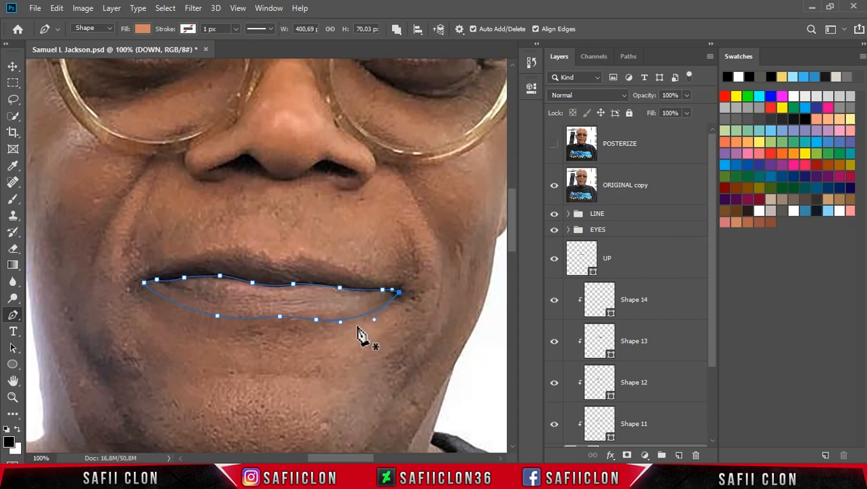
left_click_drag(316, 319, 321, 319)
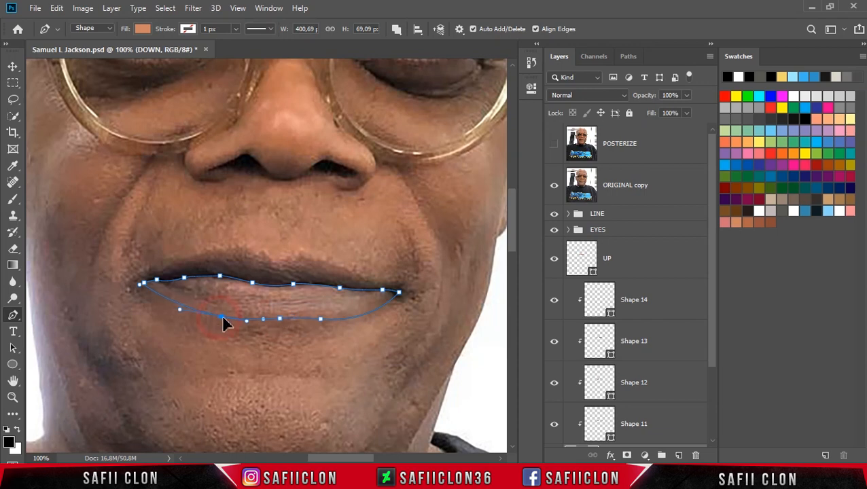
left_click(225, 318)
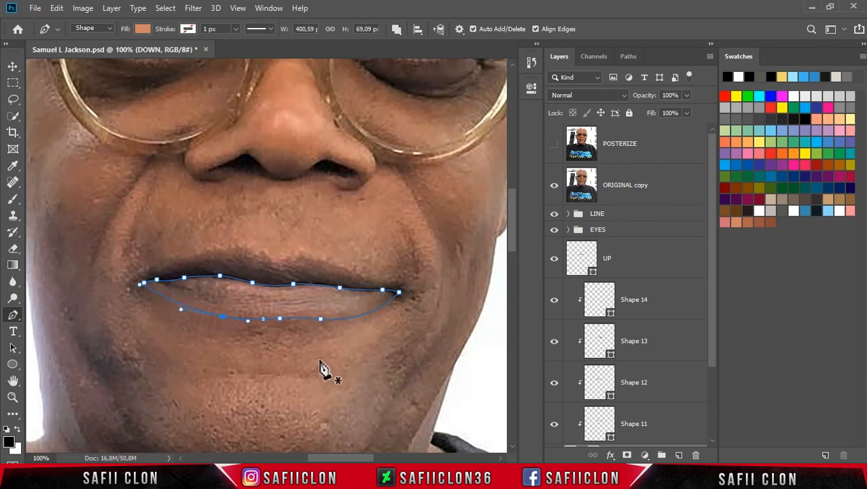
left_click(554, 186)
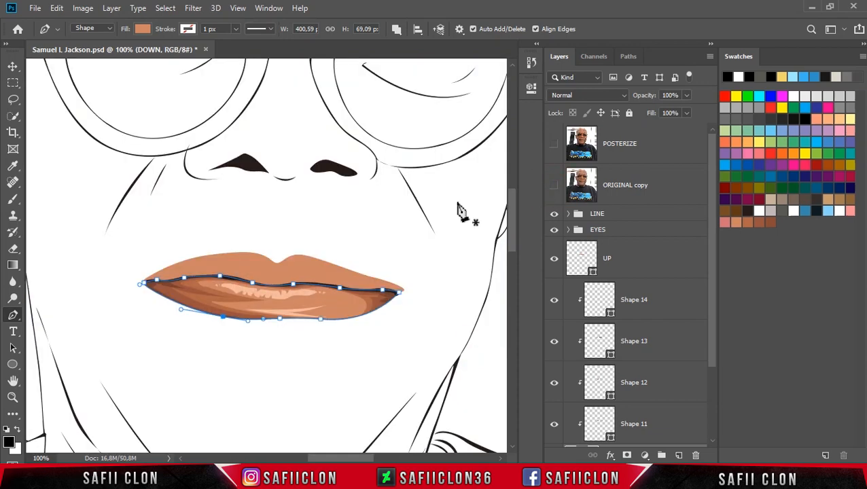
key("Return")
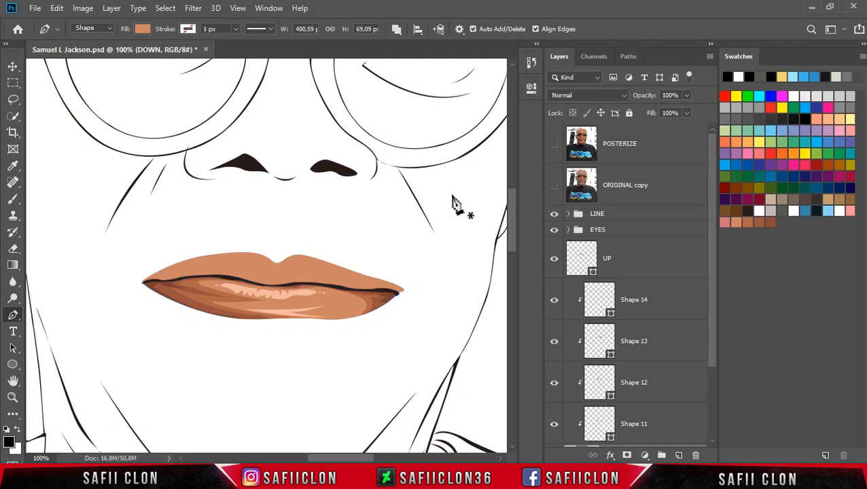
Examine the reshaped lower lip within the whole face and up close
key("ctrl+minus")
key("ctrl+minus")
key("ctrl+minus")
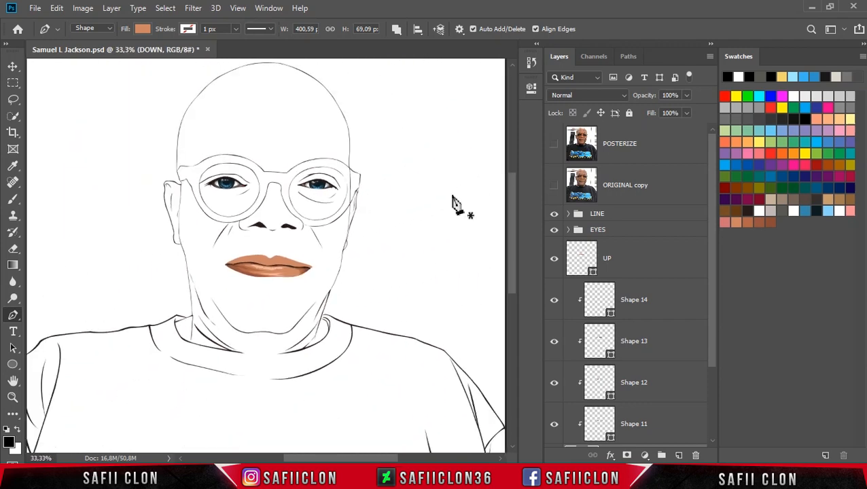
key("ctrl+plus")
key("ctrl+plus")
key("ctrl+plus")
key("ctrl+plus")
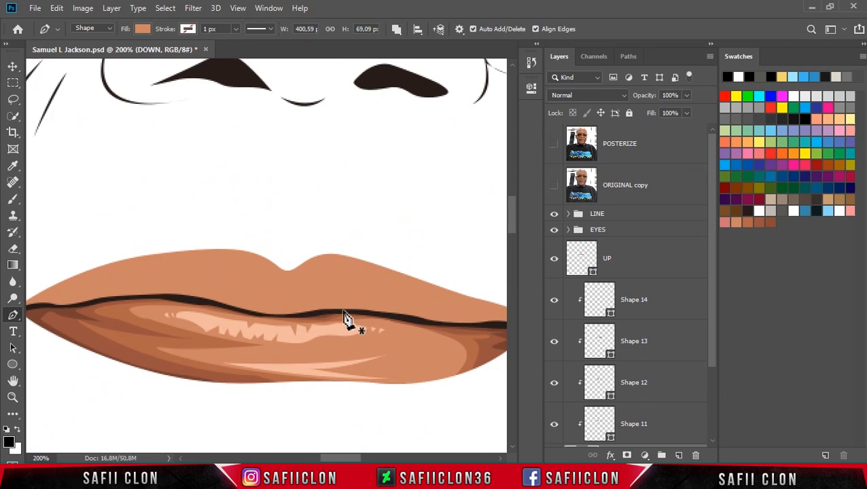
Select Shape 13 and adjust the anchor on its dark shadow's inner edge along the lower lip's bottom left
left_click(658, 339)
left_click_drag(713, 321, 715, 348)
left_click(663, 304)
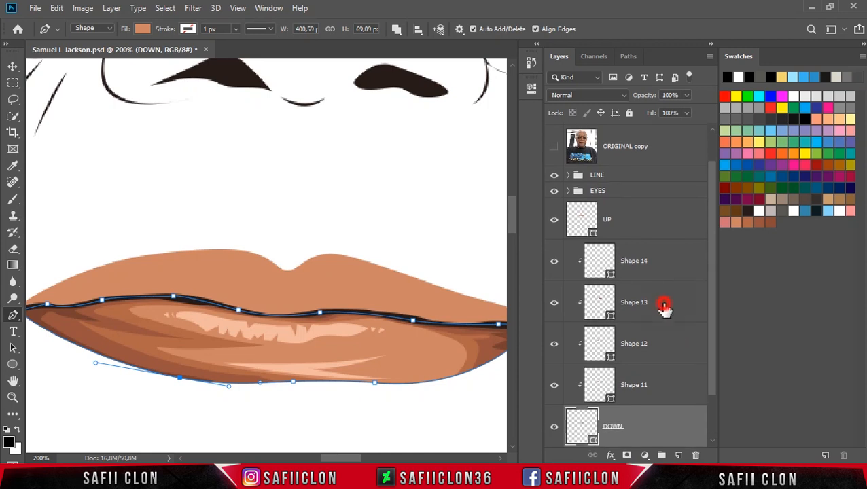
left_click(652, 265)
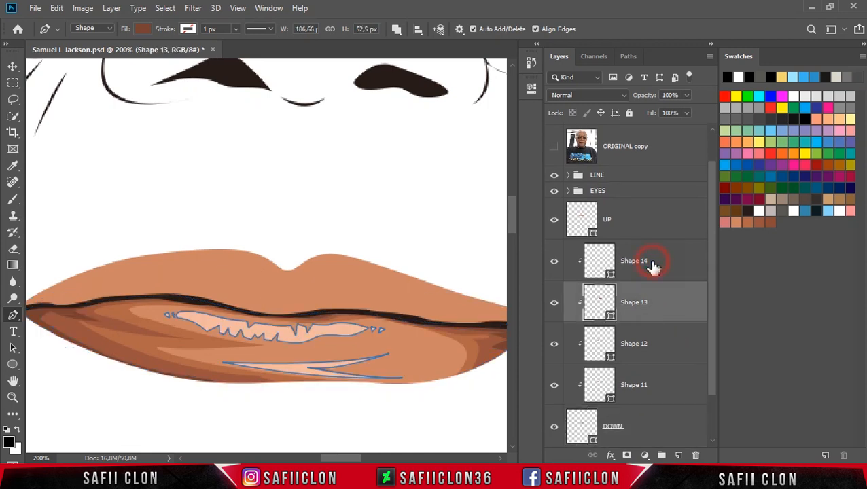
left_click(653, 304)
left_click(555, 304)
left_click(554, 304)
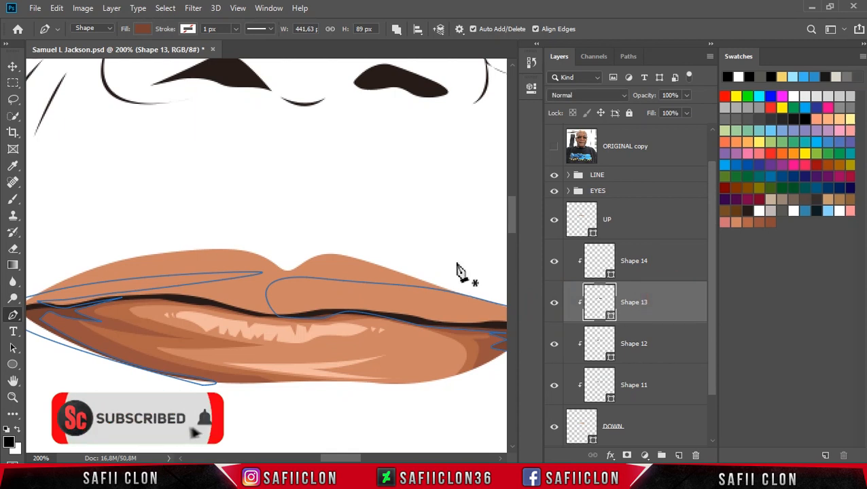
left_click(81, 351, "ctrl")
left_click(175, 374, "ctrl")
left_click(182, 373, "ctrl")
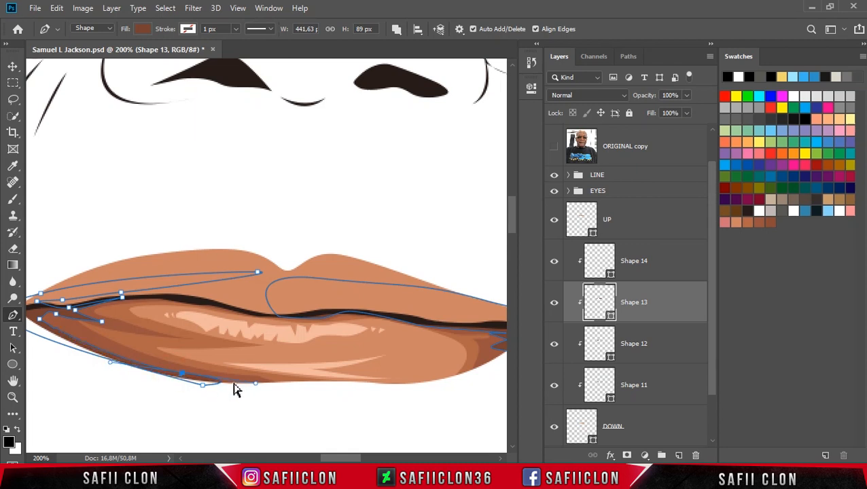
Adjust the inner-edge anchors of the Shape 11 shadow just below the mouth line, above the highlight
left_click_drag(341, 459, 342, 459)
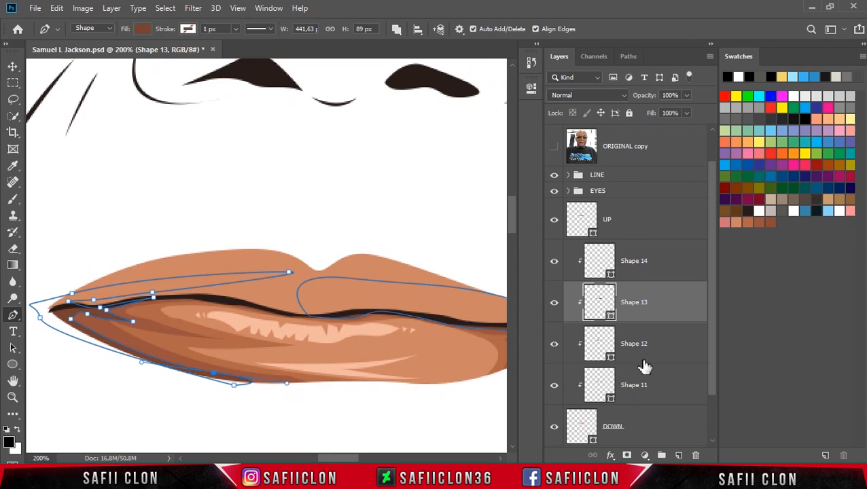
left_click(674, 354)
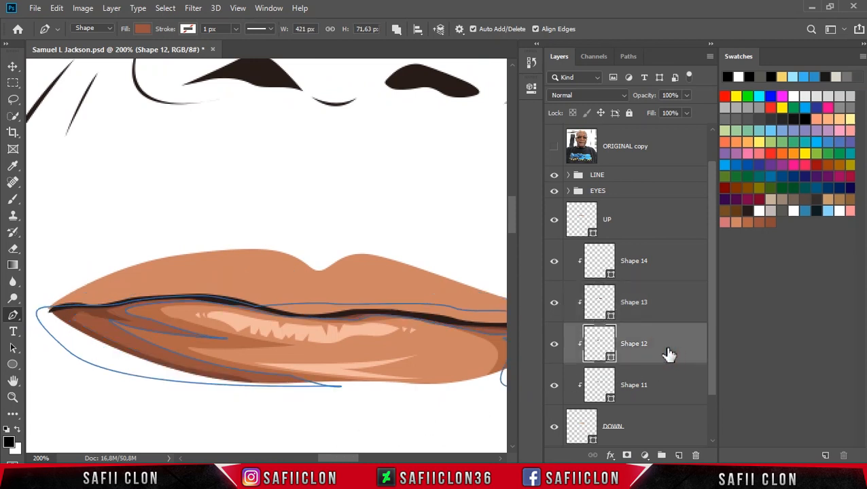
left_click(661, 393)
left_click(240, 320, "ctrl")
left_click_drag(240, 312, 236, 311)
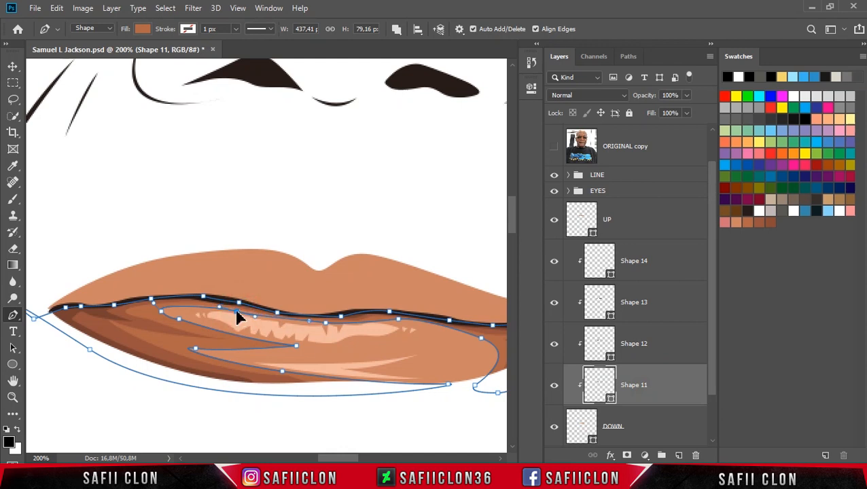
left_click(398, 321)
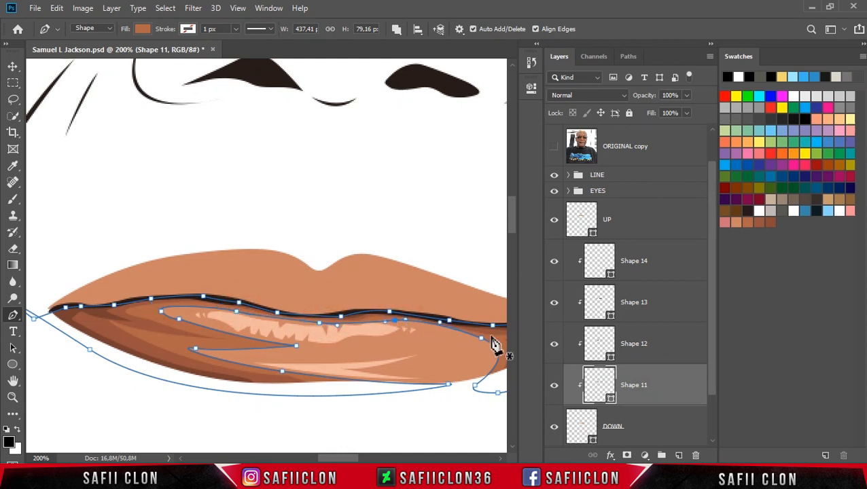
Move the Shape 12 shadow's anchors below the mouth line slightly downward and review the Shape 13 and Shape 14 layers
left_click(669, 351)
left_click(273, 322, "ctrl")
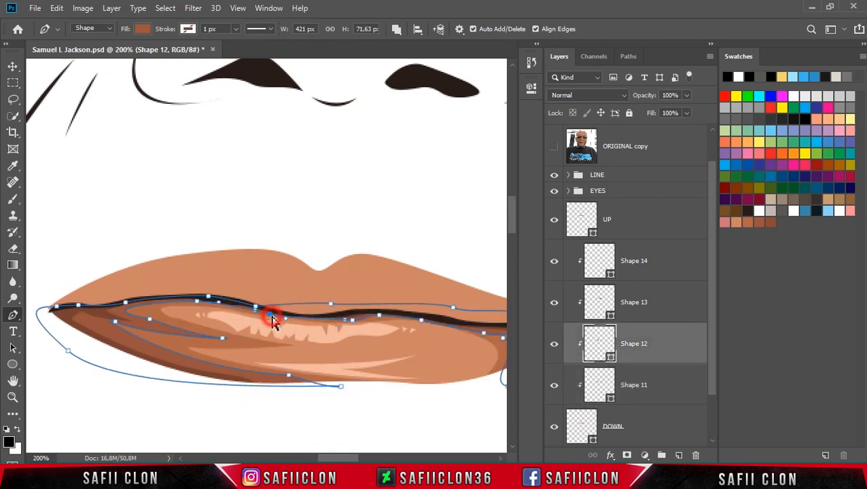
left_click_drag(270, 314, 269, 317)
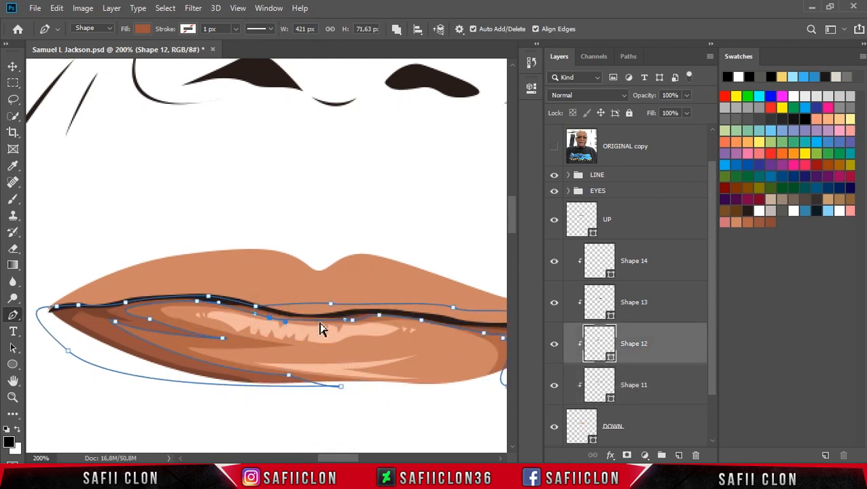
left_click_drag(379, 315, 378, 318)
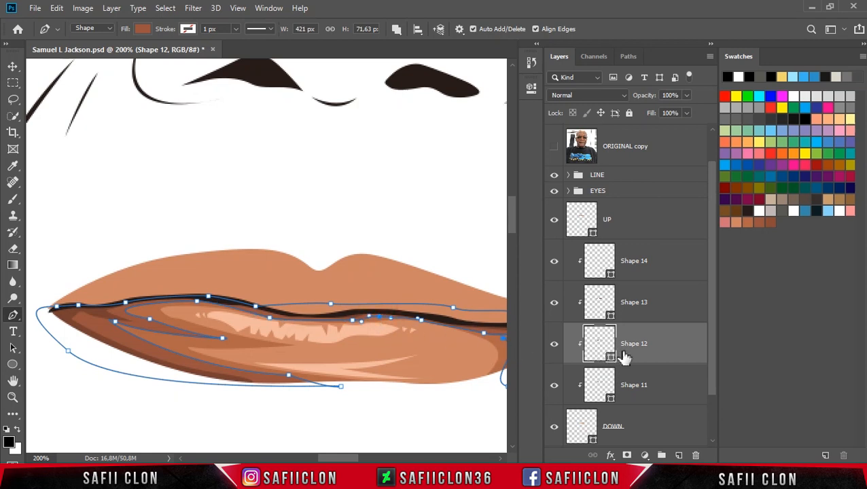
left_click(654, 310)
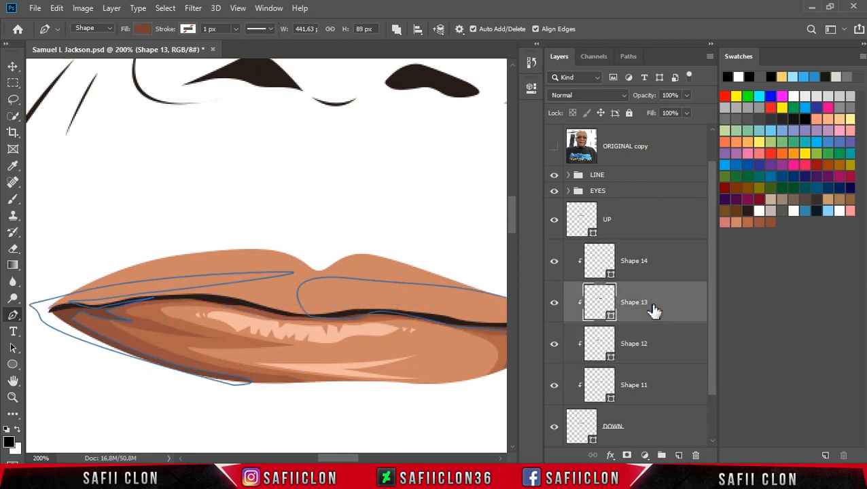
left_click(654, 266)
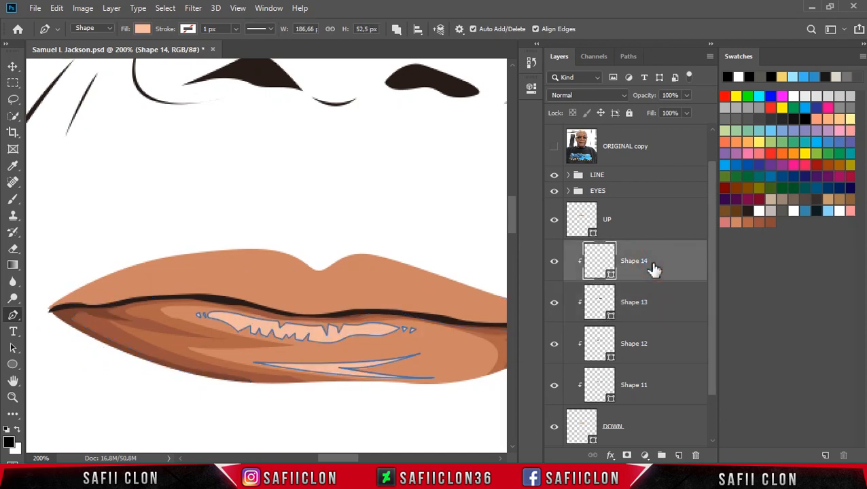
key("ctrl+minus")
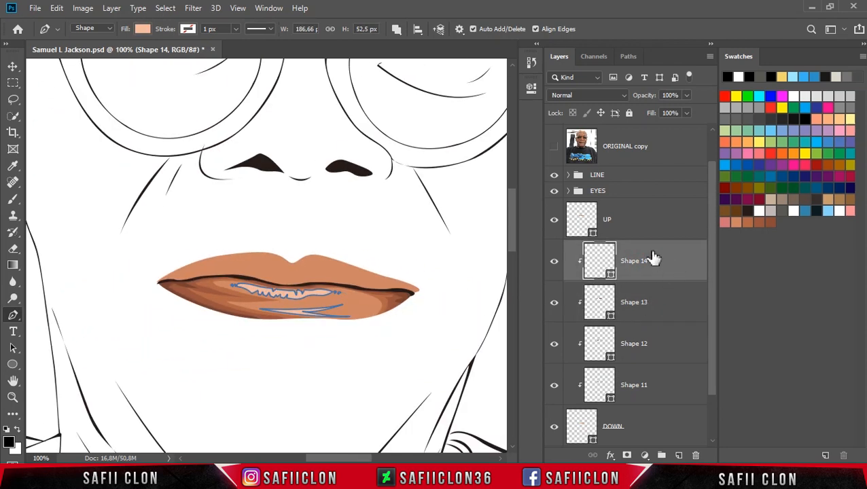
Select the UP layer, show POSTERIZE as the reference and set the Pen tool's path operation to New Layer
left_click(666, 230)
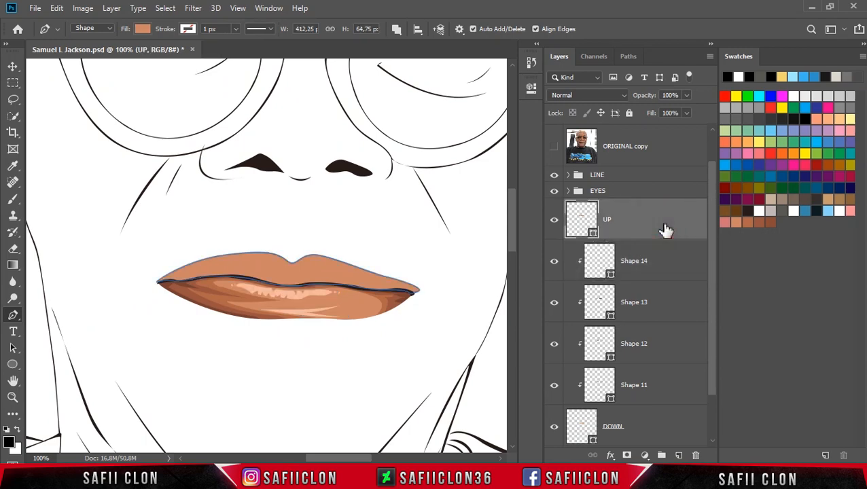
left_click(553, 148)
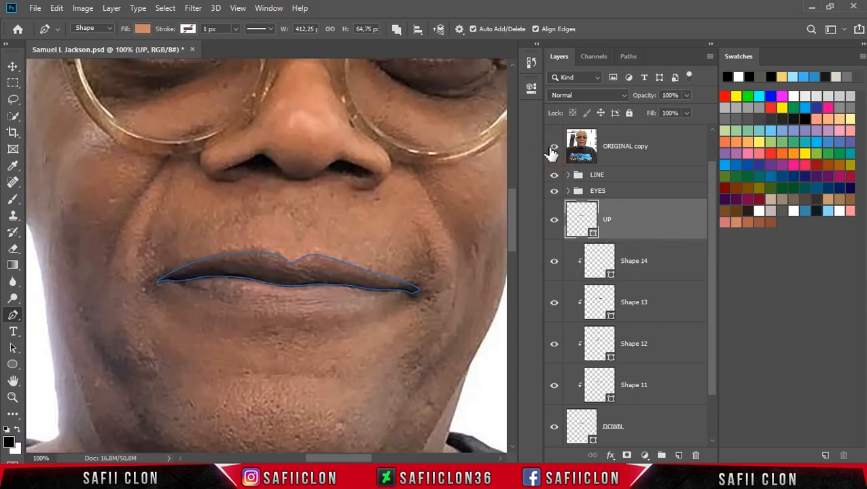
left_click(553, 148)
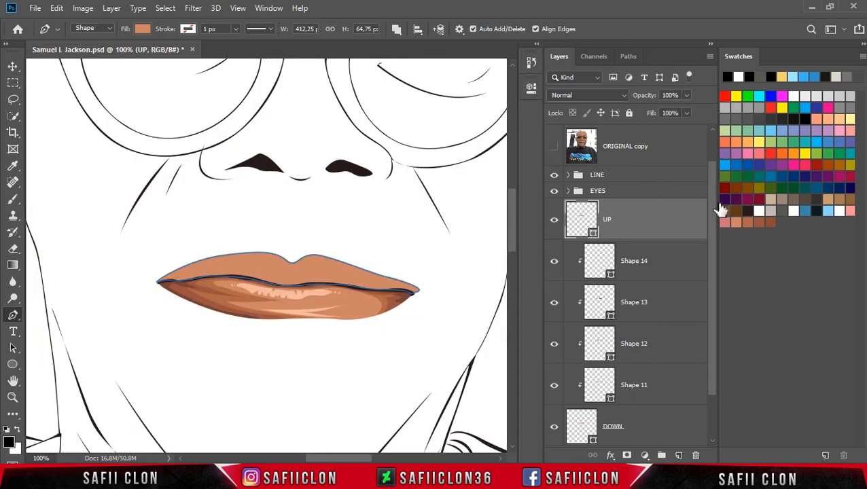
left_click_drag(713, 216, 714, 167)
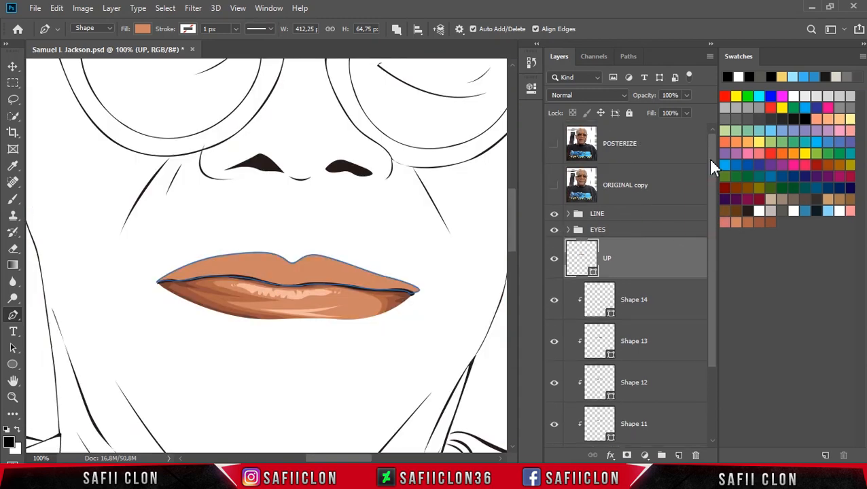
left_click(554, 146)
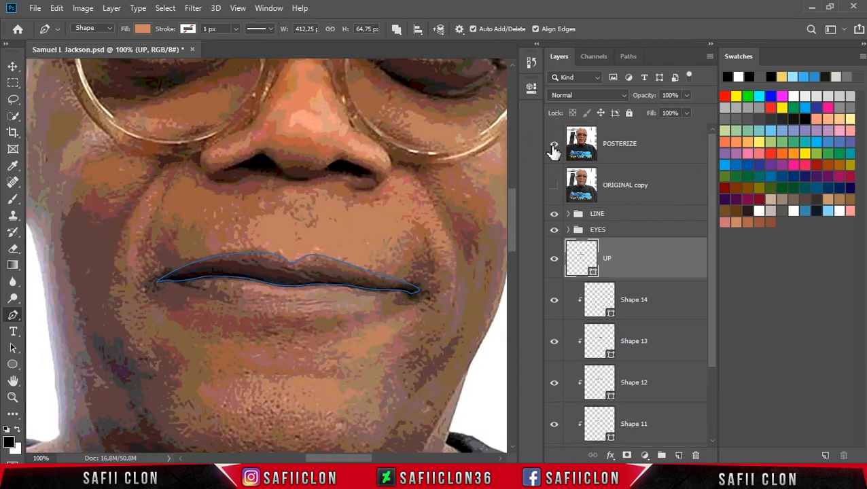
left_click(396, 29)
left_click(427, 47)
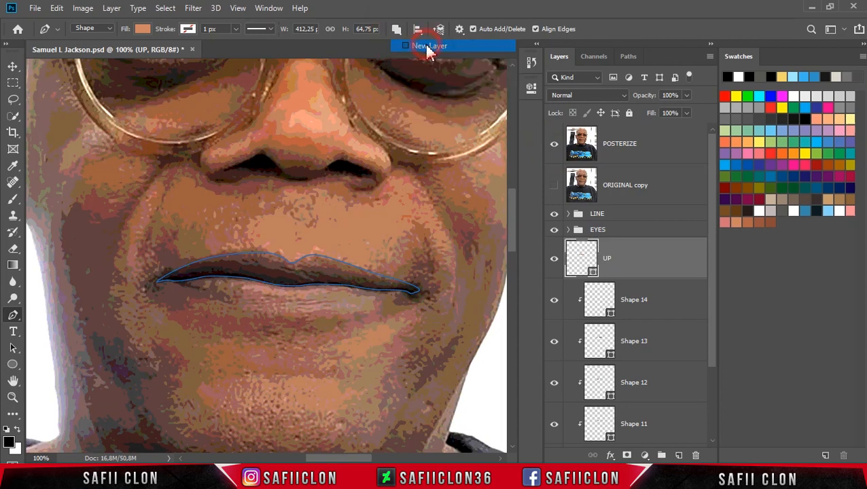
Trace the first upper-lip shadow's upper edge from the left mouth corner to the centre, adding a sharp notch
key("ctrl+plus")
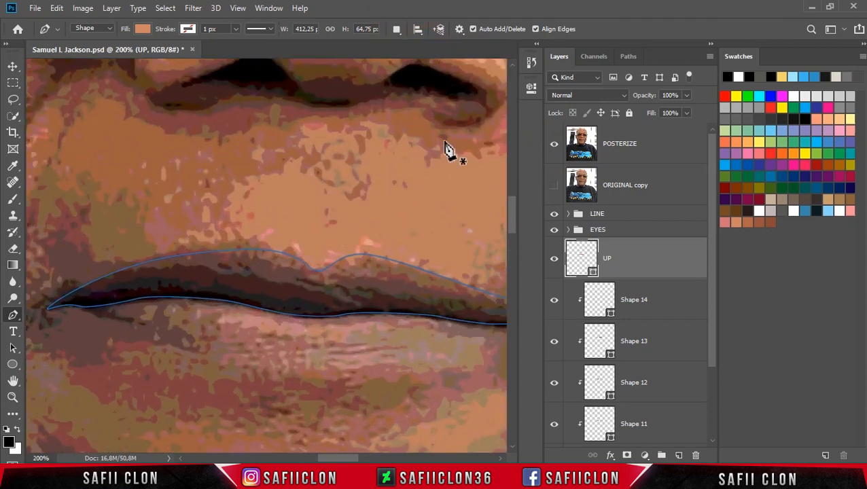
left_click(72, 286)
left_click(162, 270)
left_click(219, 269)
left_click(271, 282)
left_click(306, 292)
left_click(340, 300)
left_click(306, 292, "alt")
left_click_drag(218, 268, 198, 265)
left_click(218, 267, "alt")
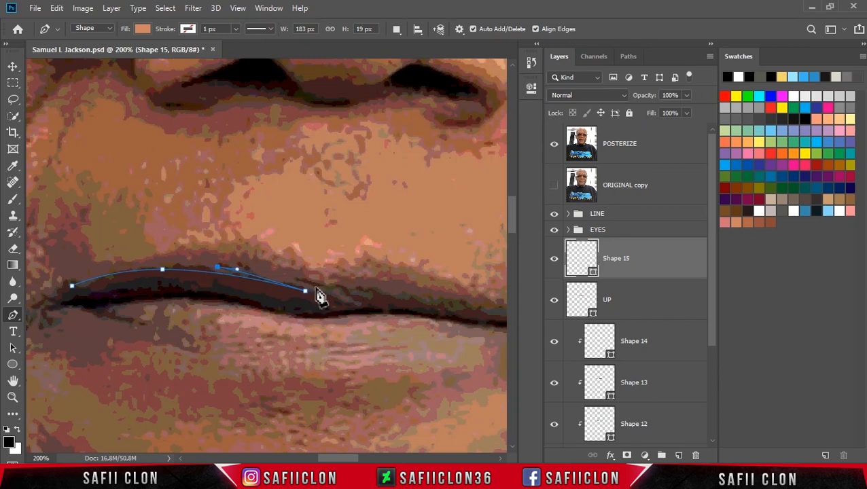
left_click_drag(352, 308, 361, 307)
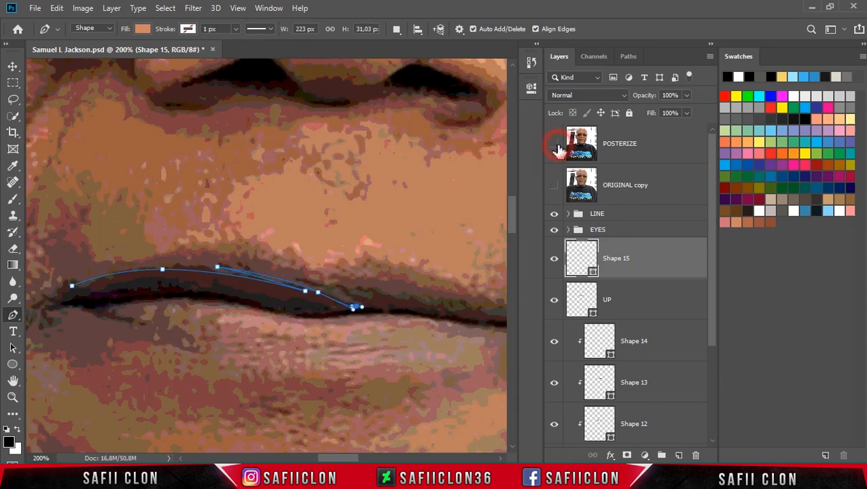
Curve the shadow outline up around the cupid's bow and into the right half of the upper lip, checking the reference
left_click(558, 149)
left_click_drag(332, 275, 350, 262)
left_click(555, 188)
left_click(555, 187)
left_click(554, 146)
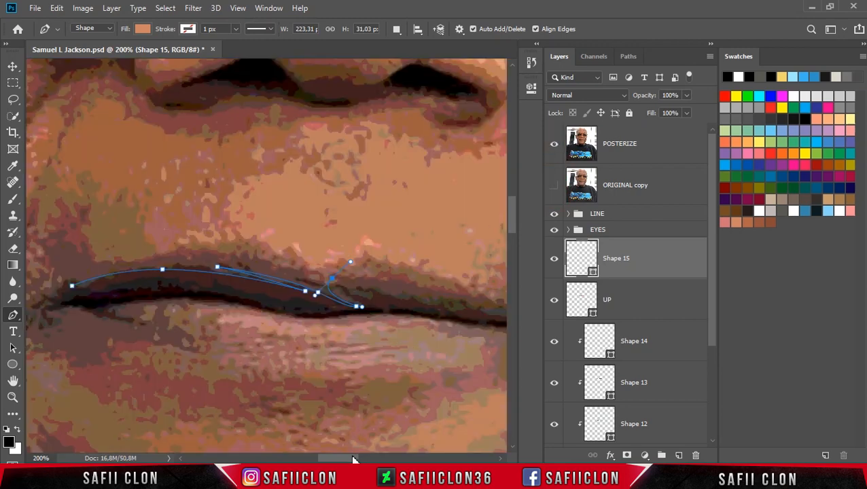
left_click_drag(353, 458, 361, 458)
left_click_drag(324, 290, 357, 297)
key("ctrl+z")
left_click(555, 145)
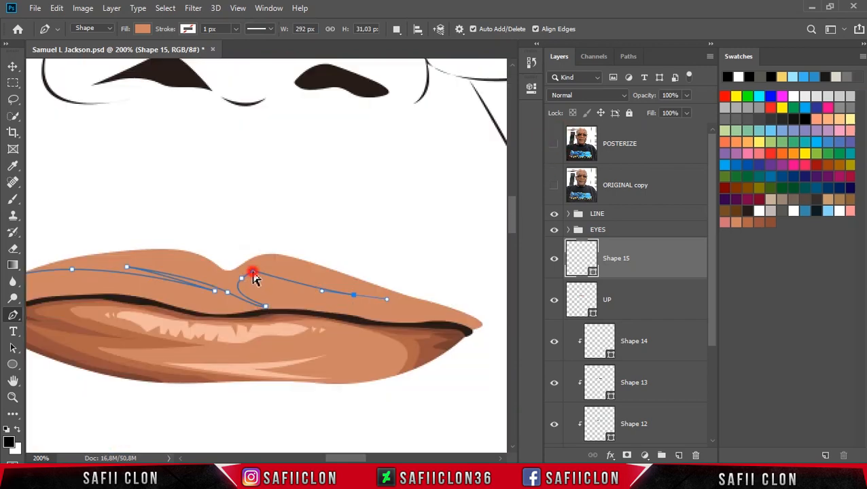
Continue the shadow's upper edge with pointed notches along the right half of the upper lip to the mouth corner
left_click_drag(253, 272, 259, 269)
left_click_drag(354, 295, 371, 300)
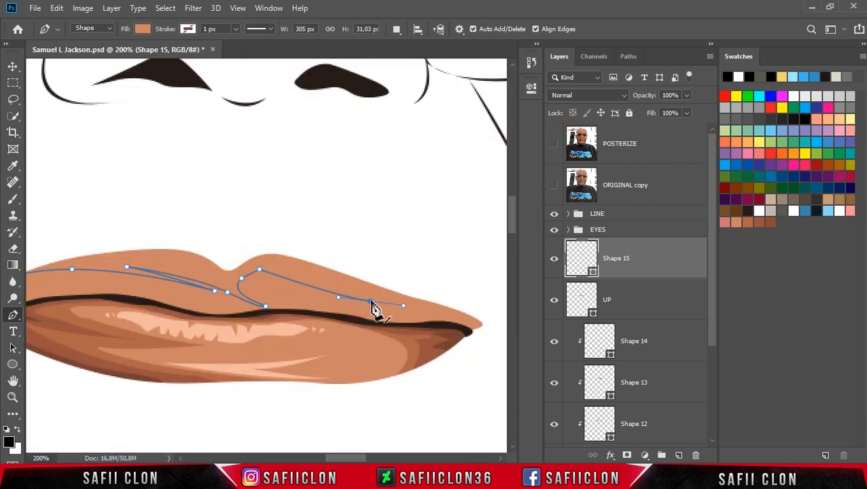
left_click(556, 145)
left_click(368, 293)
left_click_drag(436, 313, 460, 316)
left_click(555, 146)
left_click_drag(408, 297, 394, 291)
left_click_drag(462, 301, 485, 307)
Close the shadow outline below the mouth line back to the left corner, about 430 by 75 px overall
left_click_drag(496, 336, 482, 359)
left_click_drag(317, 362, 238, 364)
scroll(231, 376, "left", 2)
left_click(99, 323)
left_click(43, 312)
left_click_drag(73, 286, 89, 293)
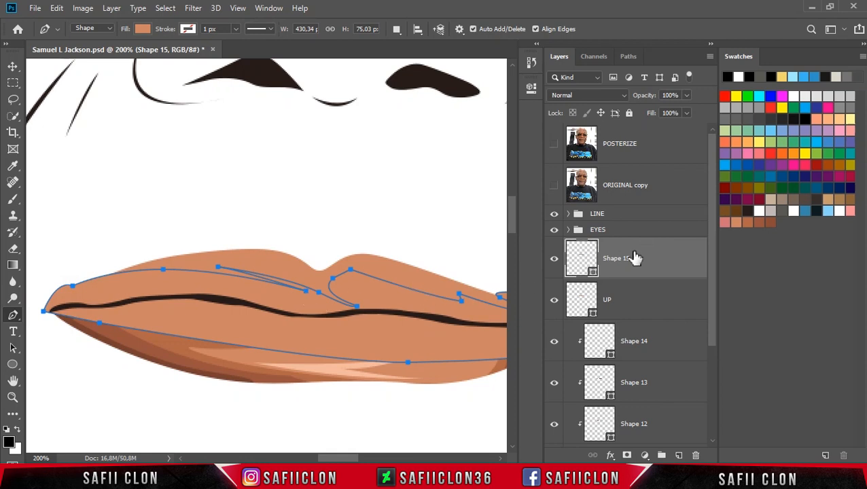
Fill the new upper-lip shadow with brown b16647 and clip it to the UP layer
double_click(594, 273)
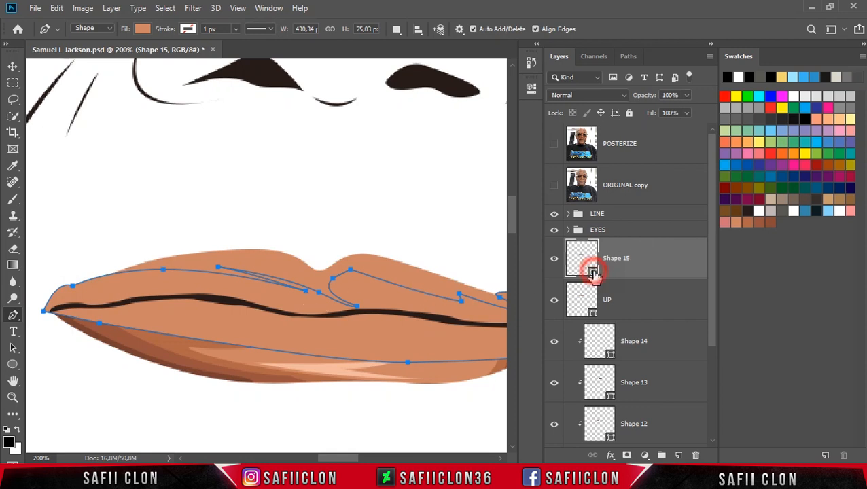
left_click(754, 219)
left_click(654, 46)
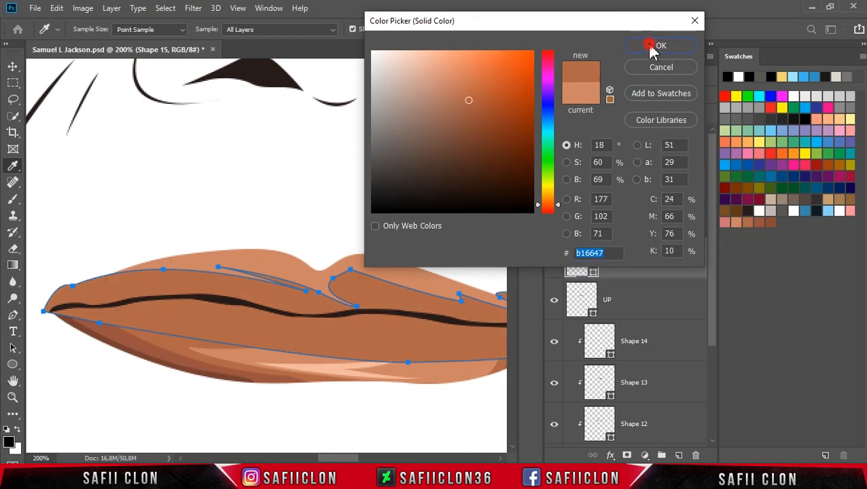
right_click(647, 258)
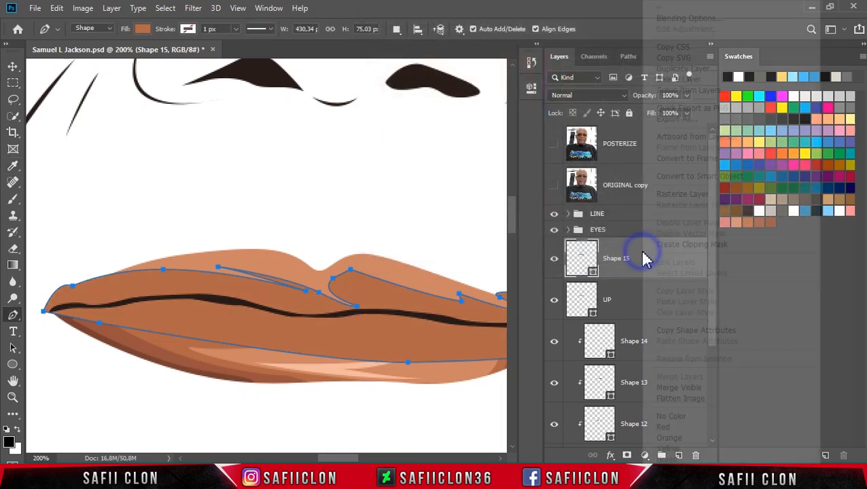
left_click(673, 246)
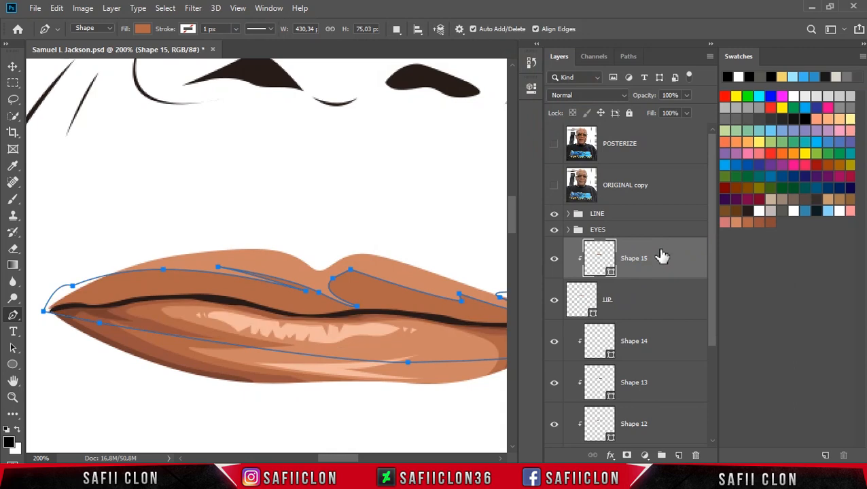
Start a second shadow on a new layer, tracing inside the first one along the upper lip's left half
left_click(397, 29)
left_click(401, 39)
left_click(554, 147)
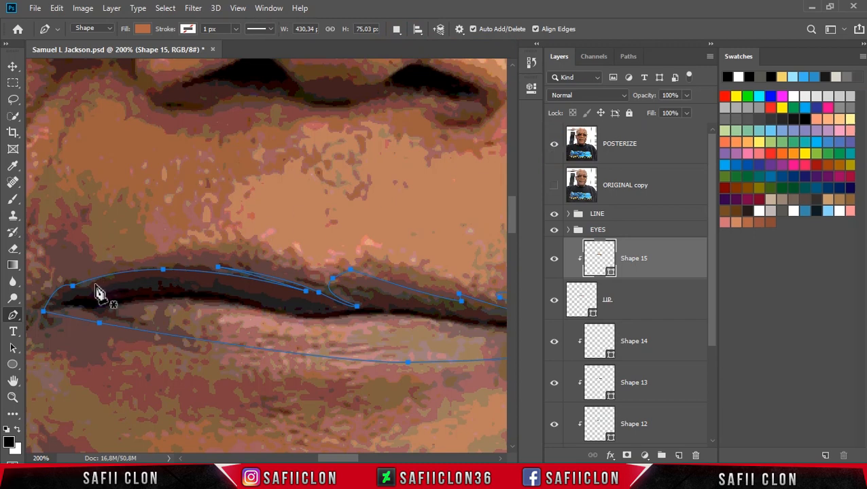
left_click(34, 311)
left_click_drag(87, 291, 103, 293)
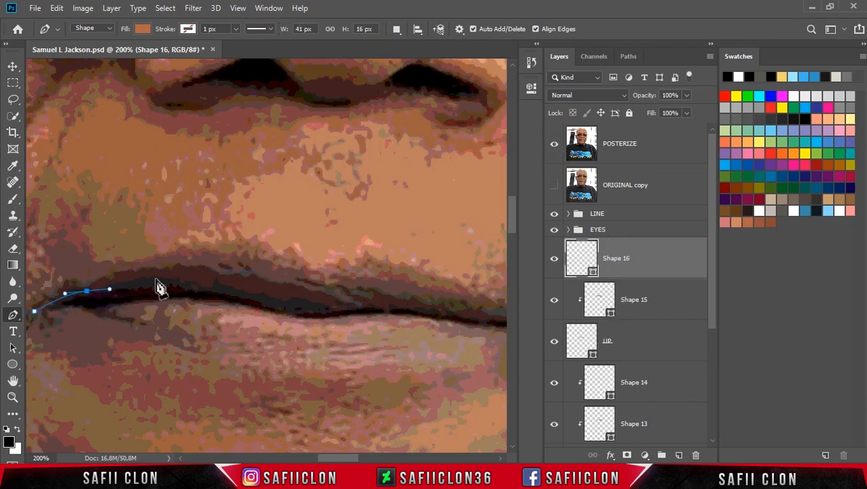
left_click_drag(151, 277, 172, 278)
left_click_drag(245, 298, 205, 270)
left_click(247, 293, "alt")
left_click_drag(291, 302, 318, 305)
Add small sharp notches to the second shadow's edge just left of the lip's centre, checking the reference
left_click(554, 144)
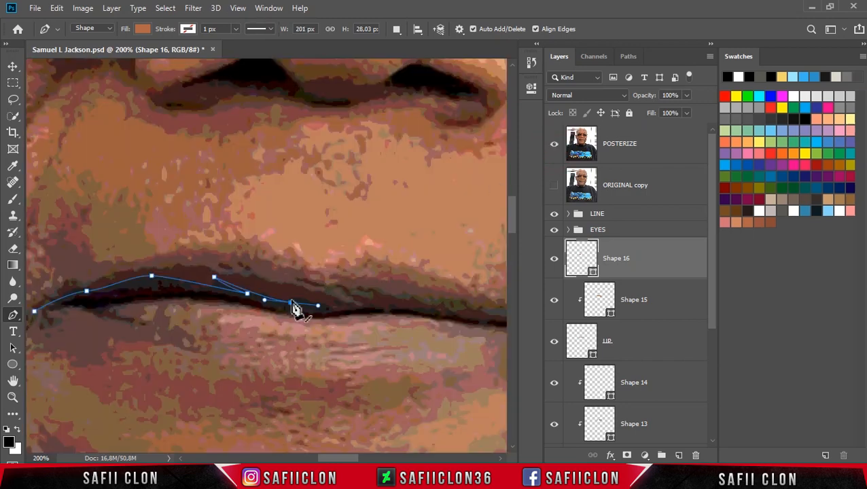
left_click(291, 303, "alt")
left_click(290, 297)
left_click_drag(343, 309, 356, 310)
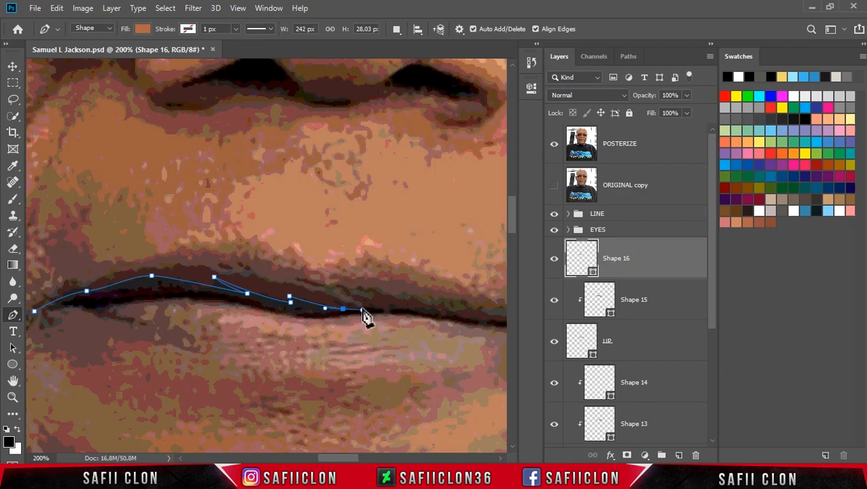
left_click(554, 145)
left_click(342, 309, "alt")
left_click_drag(332, 305, 375, 302)
Shape the second shadow's jagged peak below the cupid's bow and extend its edge into the lip's right half
left_click(554, 144)
left_click(554, 144)
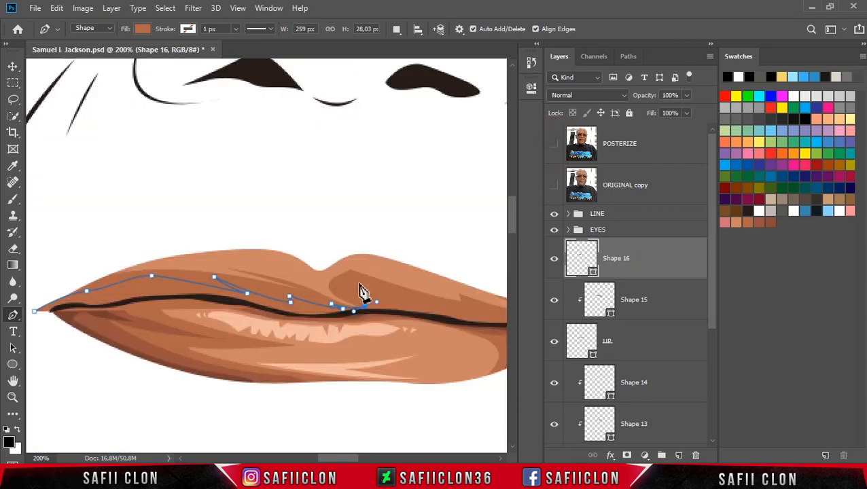
left_click_drag(340, 293, 345, 273)
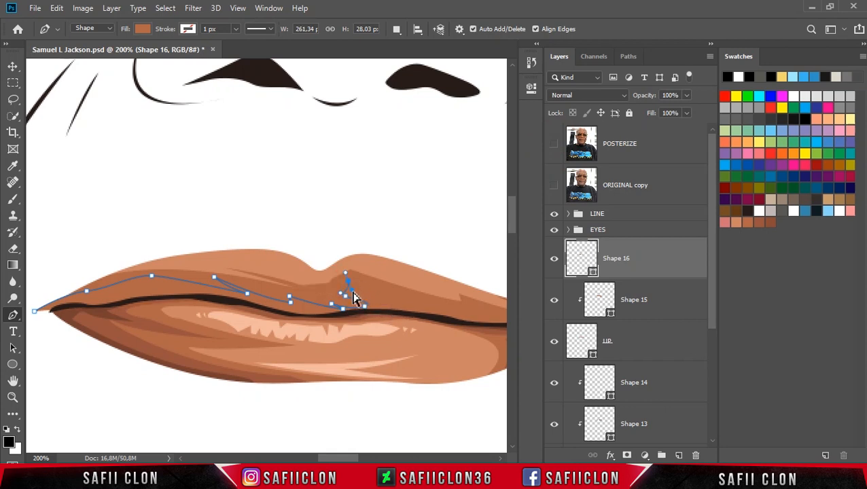
left_click(348, 286)
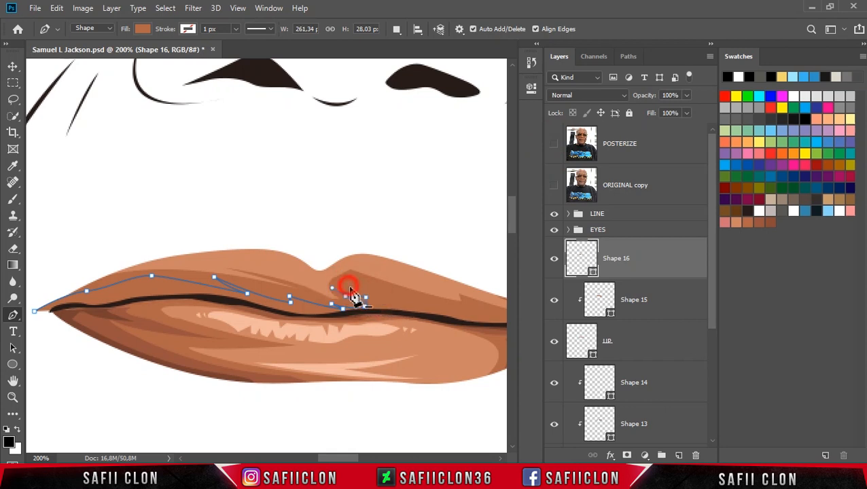
left_click_drag(399, 305, 425, 312)
left_click(554, 145)
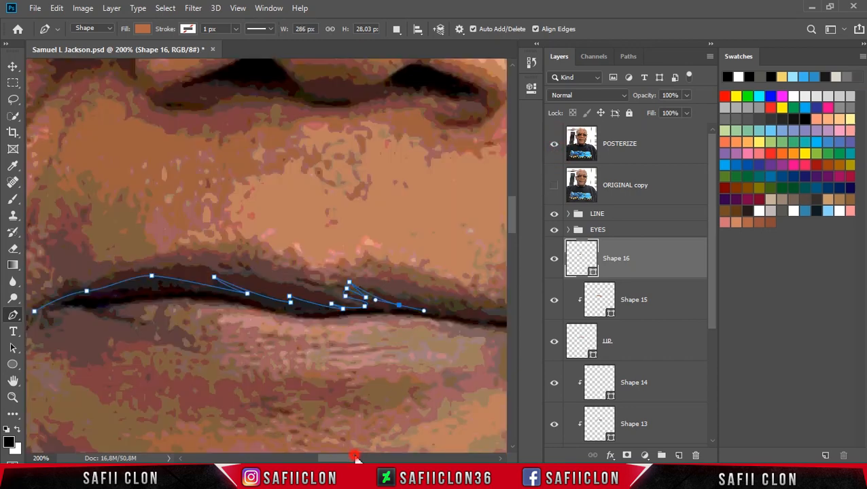
Continue the second shadow's notched upper edge along the right half of the upper lip
left_click_drag(356, 460, 370, 460)
left_click(310, 303)
left_click_drag(389, 311, 418, 312)
left_click(554, 144)
left_click(389, 311, "alt")
left_click(381, 306)
left_click_drag(444, 317, 435, 292)
left_click(443, 305)
Close the second shadow's outline below the mouth line back to the left corner, about 426 by 70 px overall
left_click_drag(488, 328, 481, 352)
left_click_drag(387, 364, 306, 357)
left_click_drag(219, 350, 156, 345)
left_click_drag(352, 458, 340, 458)
left_click_drag(130, 328, 112, 331)
left_click(92, 321)
left_click(87, 312)
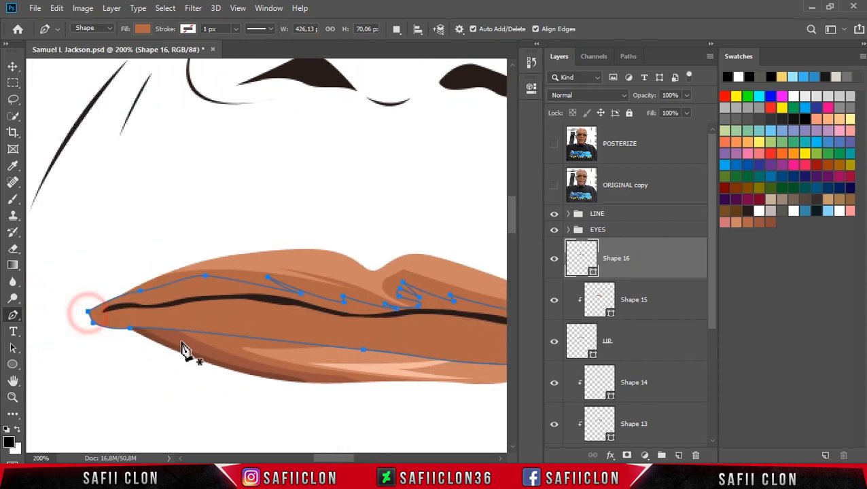
Fill the second upper-lip shadow with darker brown 98533e and clip it to the UP layer
double_click(593, 273)
left_click_drag(567, 33, 554, 34)
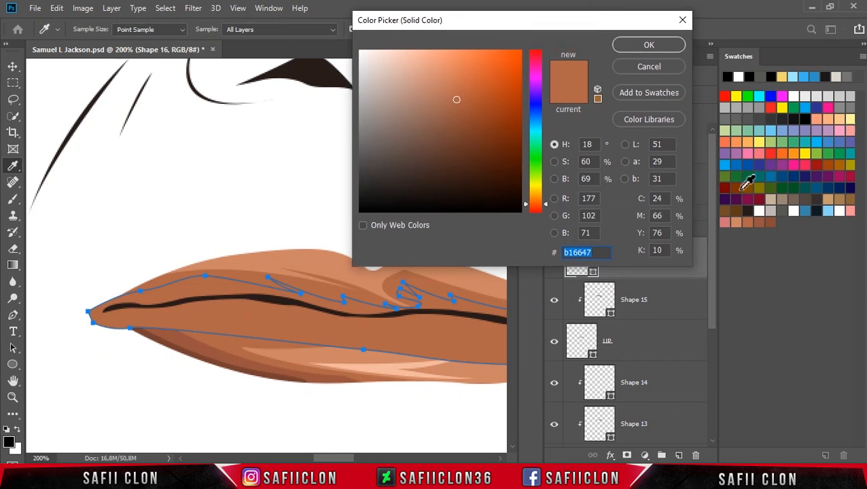
left_click(762, 219)
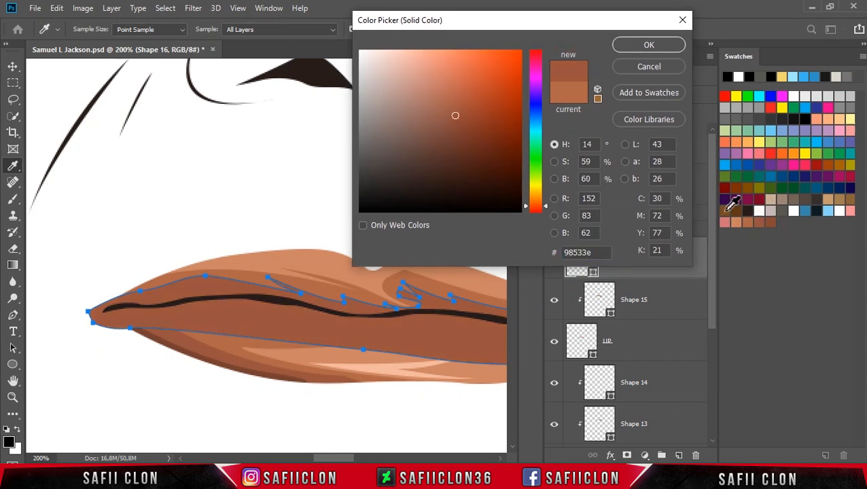
left_click(649, 45)
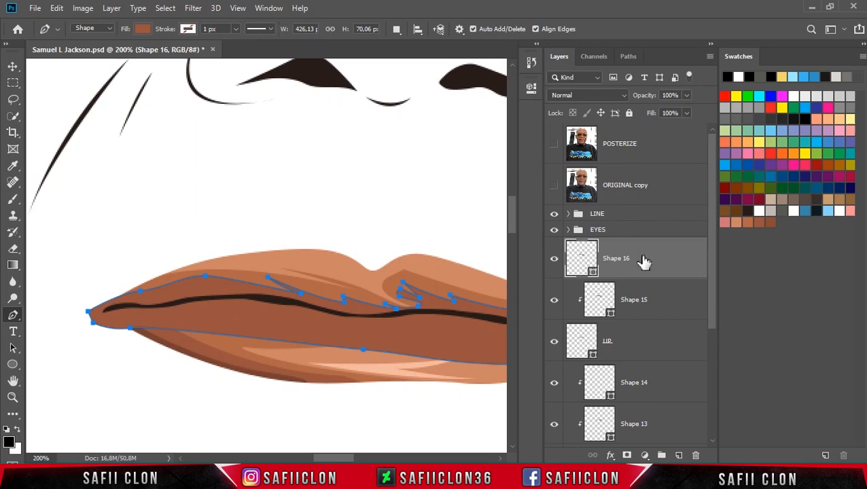
right_click(645, 258)
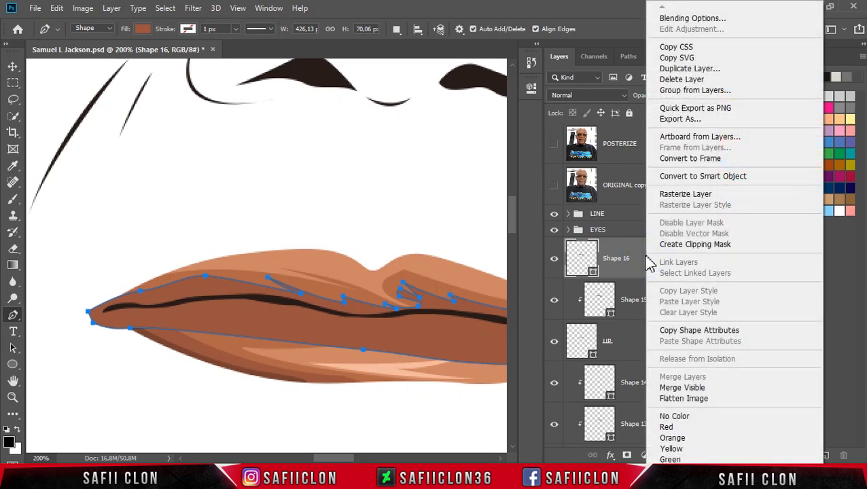
left_click(687, 246)
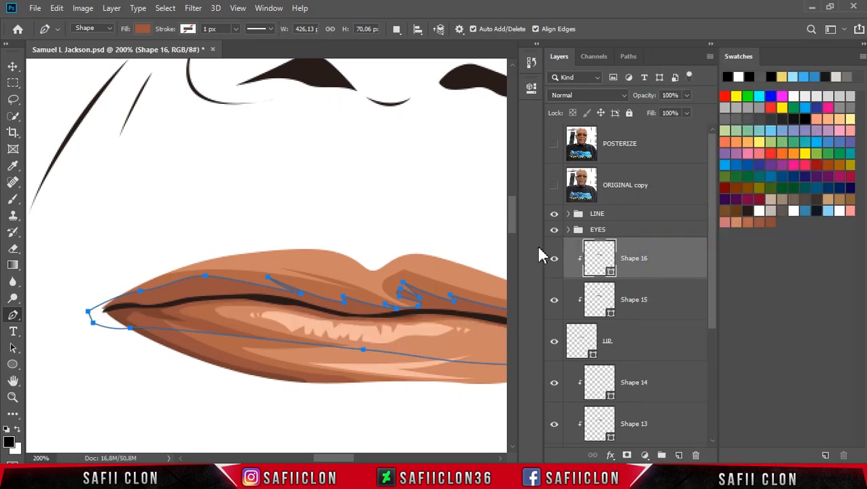
Start a third, thinner shadow on a new layer, tracing just above the mouth line from the left corner to the centre
left_click(397, 29)
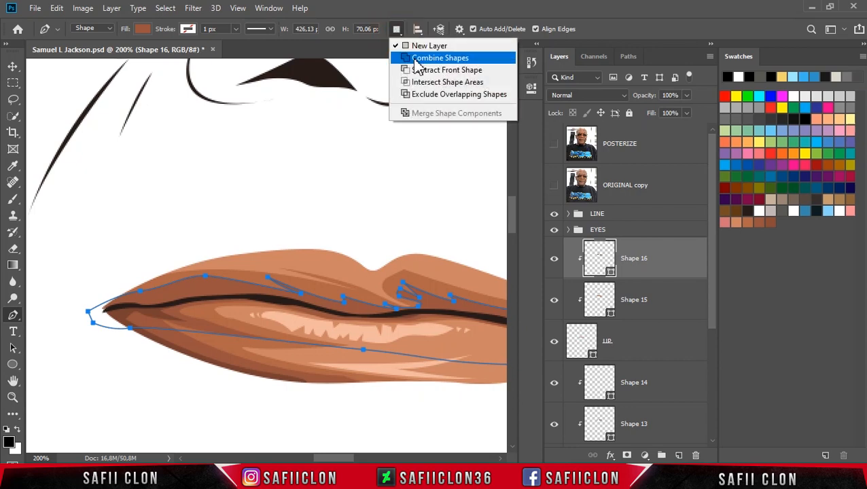
left_click(420, 46)
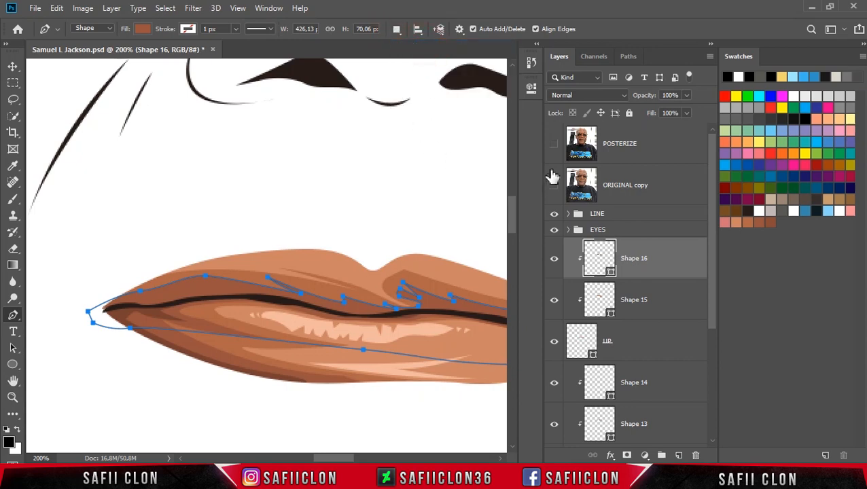
left_click(554, 146)
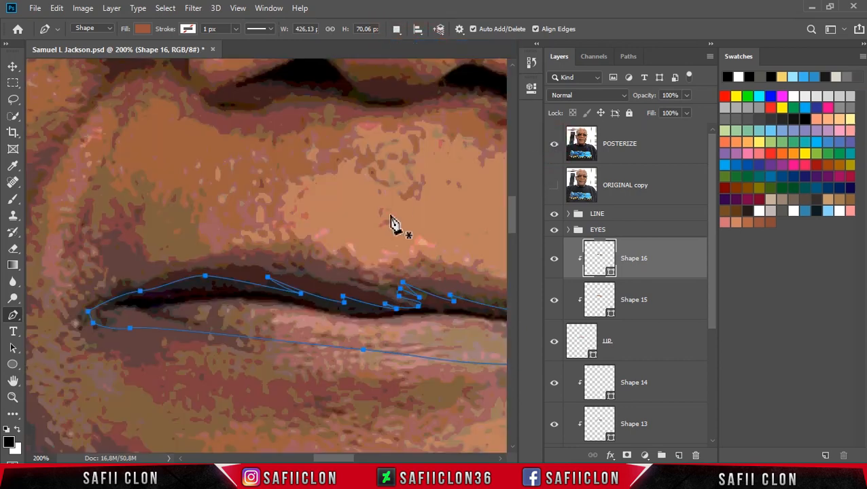
left_click(100, 313)
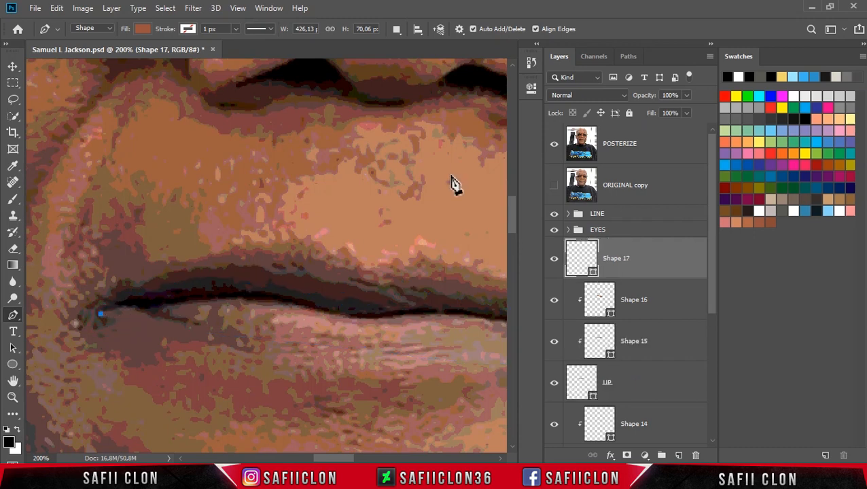
left_click(554, 144)
left_click_drag(139, 295, 193, 292)
left_click_drag(260, 289, 283, 297)
left_click_drag(357, 309, 405, 311)
left_click(357, 310, "alt")
left_click(350, 304)
Continue the third shadow's edge with small notches just above the mouth line along the lip's right half
scroll(404, 312, "right", 3)
left_click_drag(224, 309, 225, 306)
left_click(219, 302)
left_click(253, 305, "alt")
left_click(255, 301)
left_click_drag(331, 318, 423, 315)
left_click(331, 318, "alt")
left_click(331, 313)
Close the third shadow's outline across the lower lip back to the left corner, about 423 by 72 px overall
left_click_drag(285, 377, 225, 381)
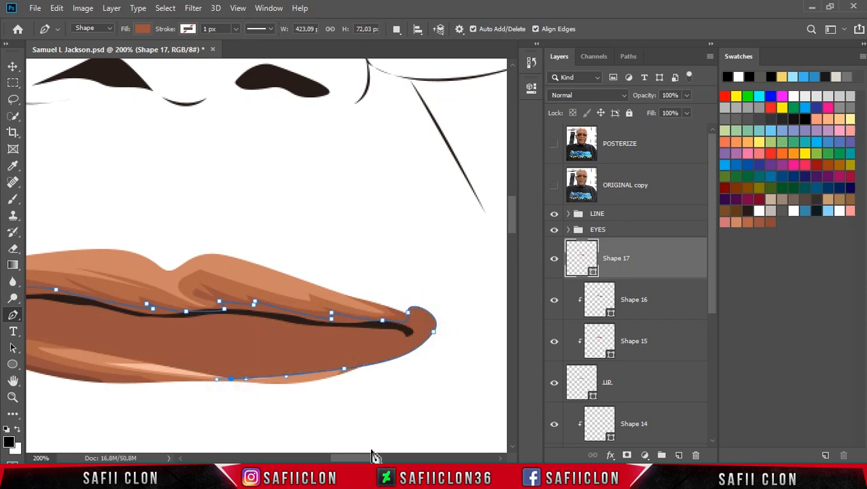
left_click_drag(364, 458, 341, 459)
left_click_drag(206, 340, 187, 331)
left_click(177, 314)
left_click_drag(336, 461, 350, 461)
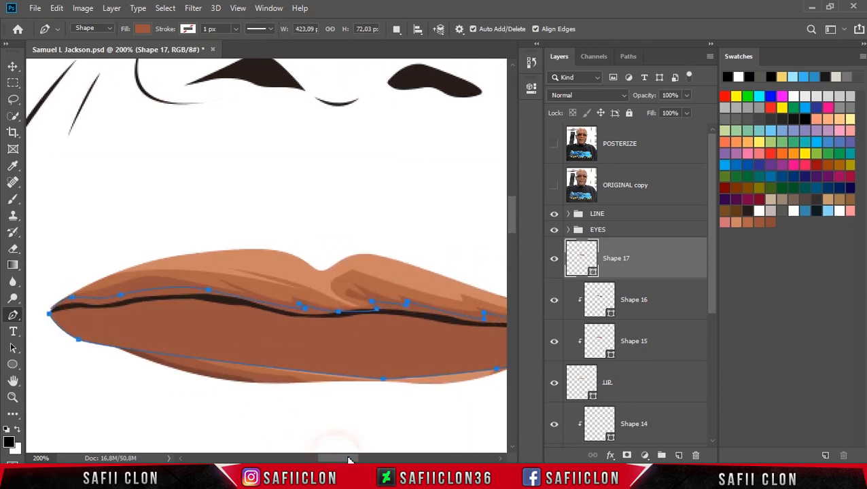
Fill the third upper-lip shadow with dark brown 723e2e and clip it to the UP layer
double_click(593, 275)
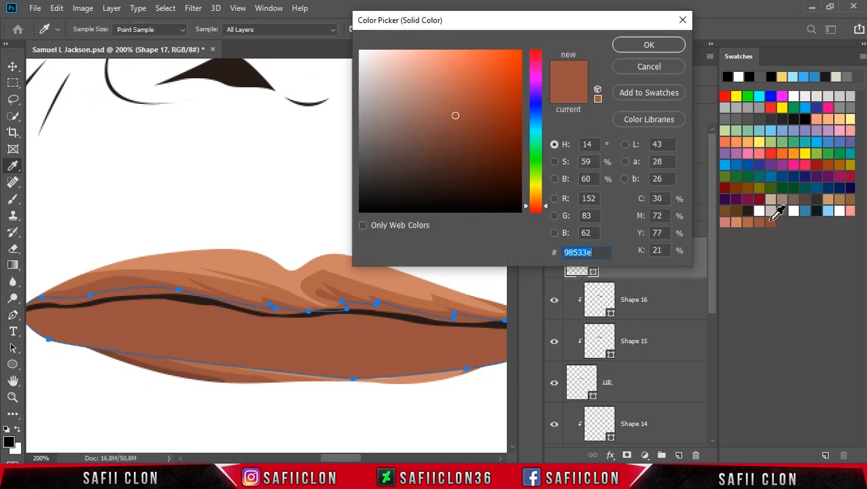
left_click(772, 218)
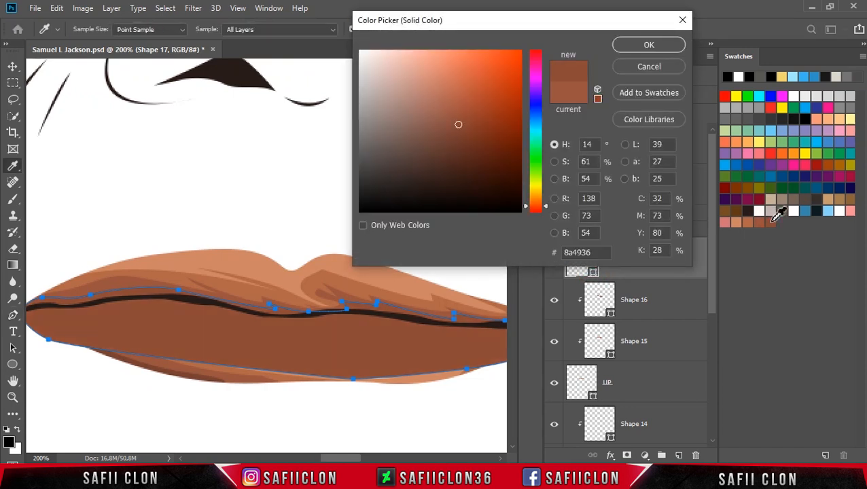
left_click(191, 374)
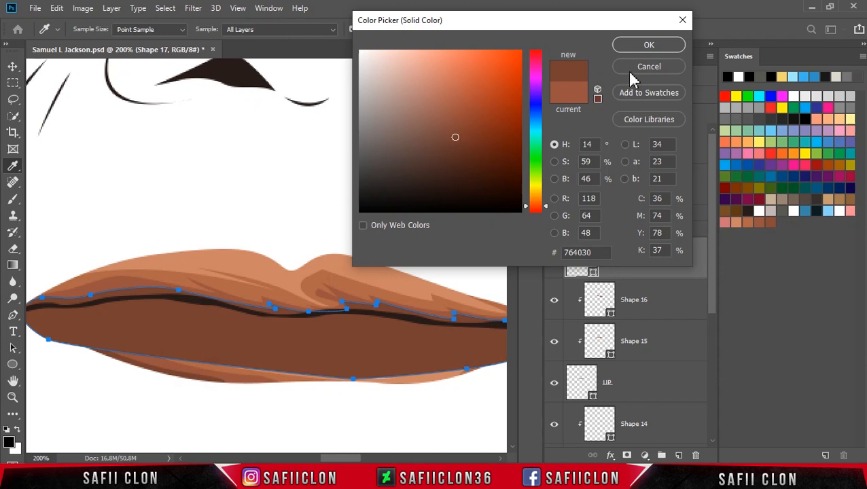
left_click(455, 140)
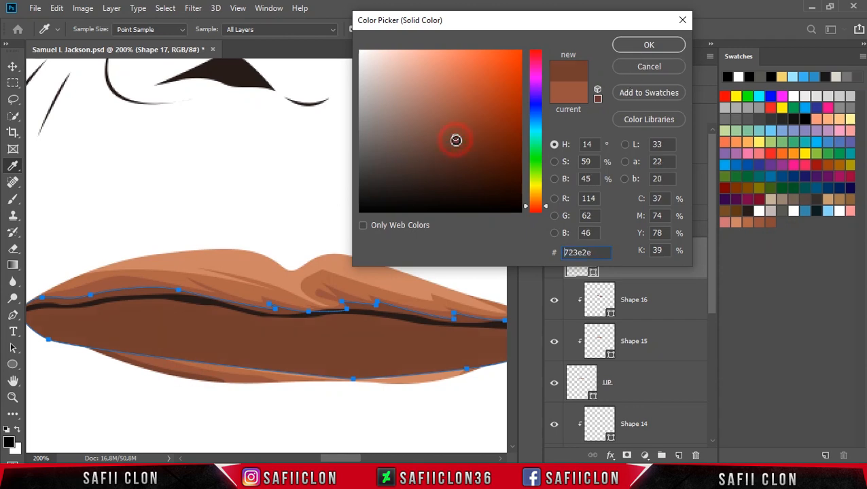
left_click(653, 44)
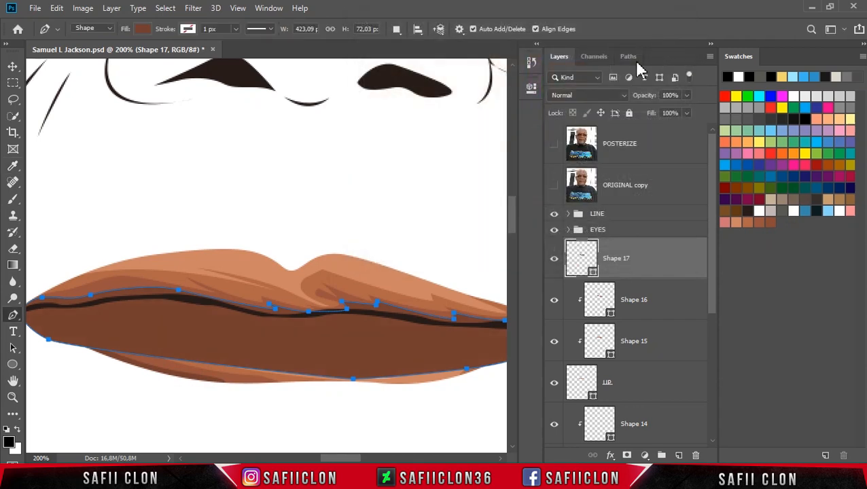
right_click(652, 259)
left_click(707, 352)
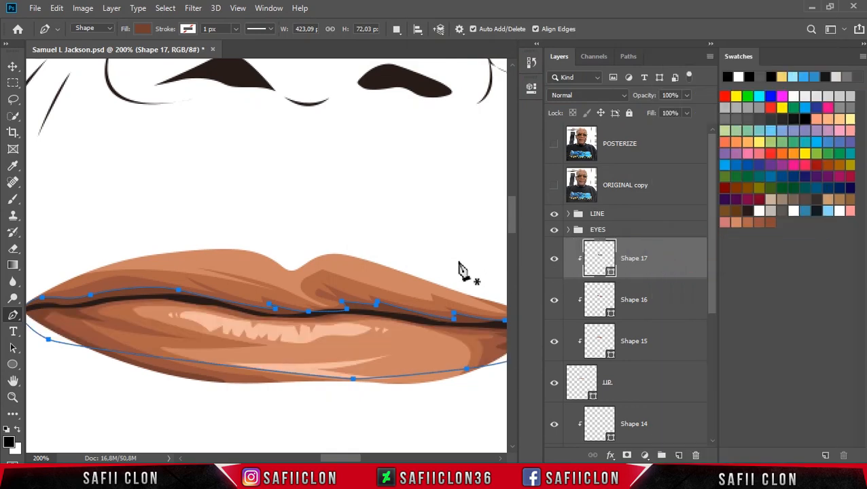
Examine the shaded lips within the whole face and compare them with the POSTERIZE and ORIGINAL copy reference photos
key("ctrl+minus")
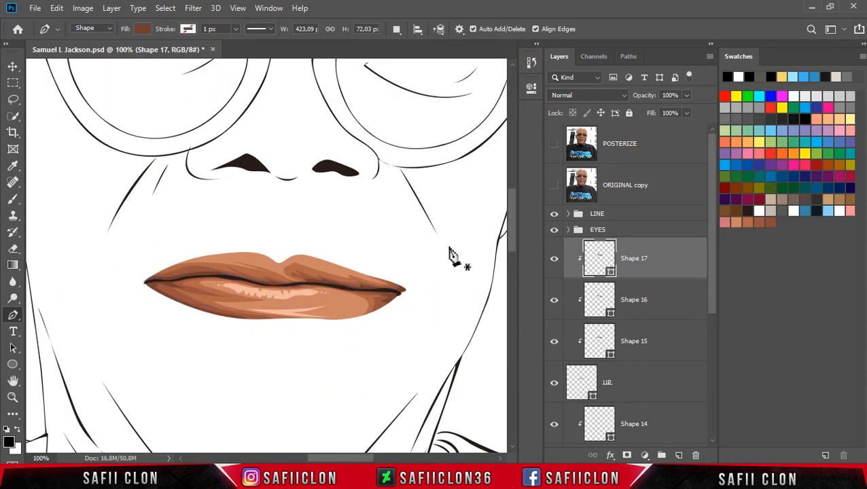
key("ctrl+minus")
key("ctrl+minus")
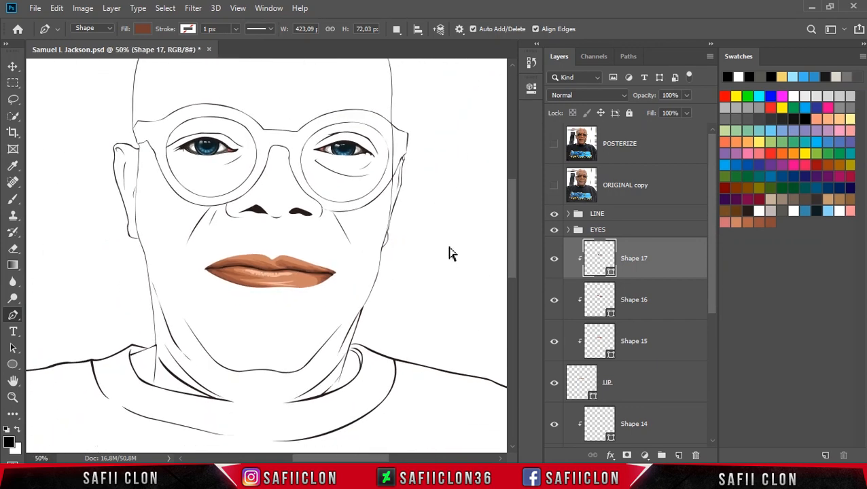
key("ctrl+plus")
key("ctrl+plus")
key("ctrl+plus")
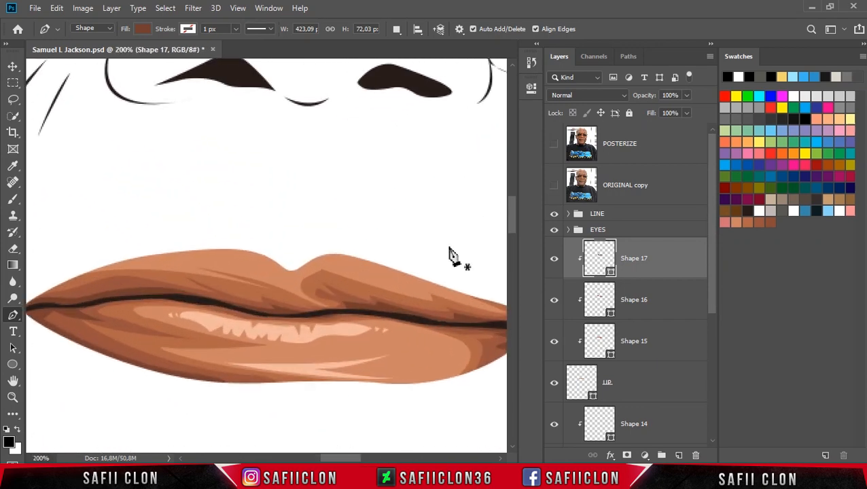
key("ctrl+minus")
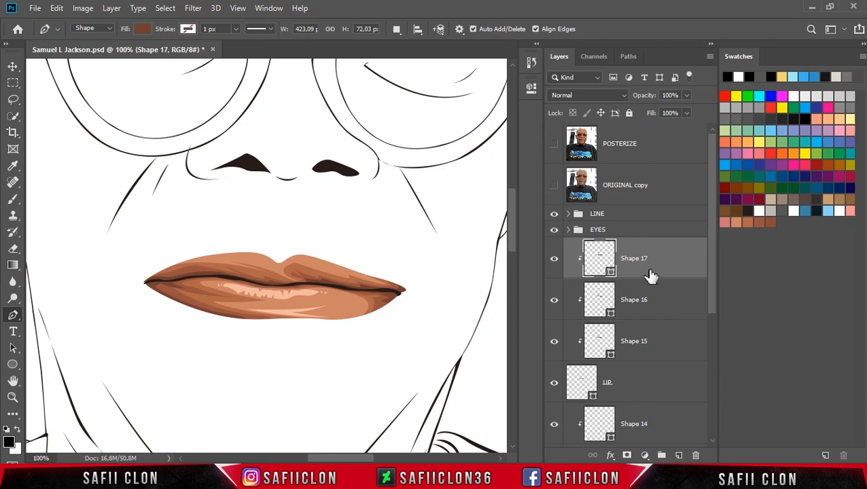
left_click(554, 147)
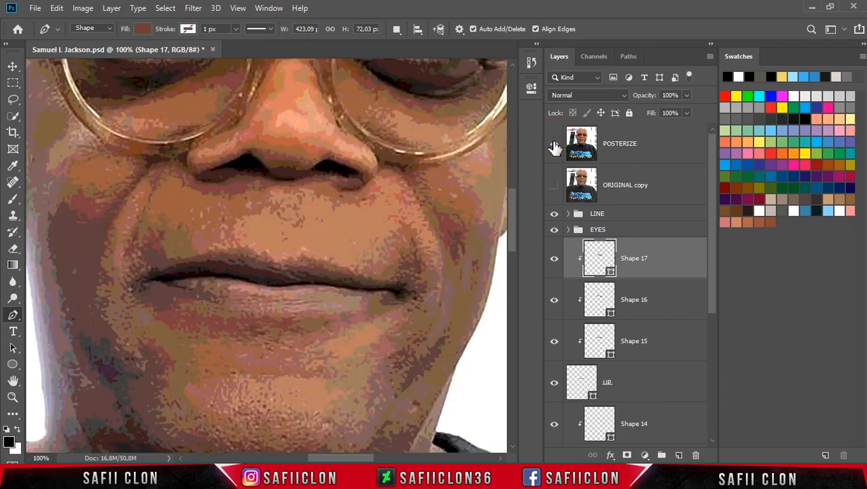
left_click(554, 147)
left_click(555, 186)
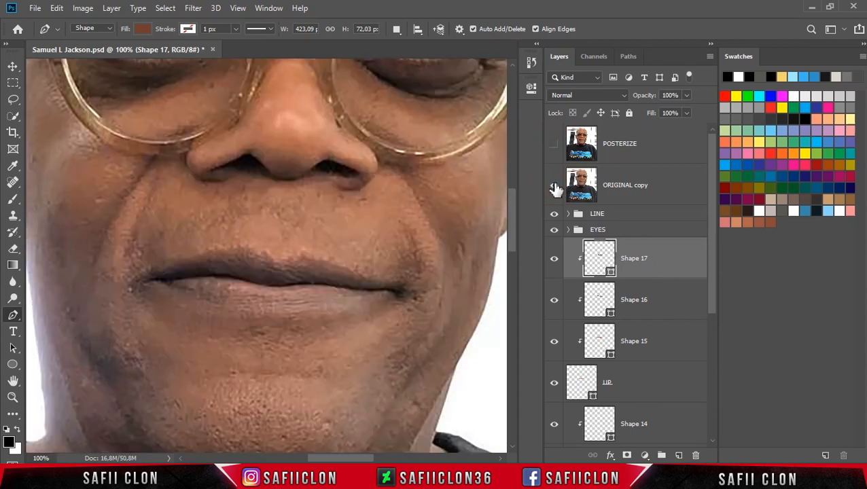
left_click(555, 186)
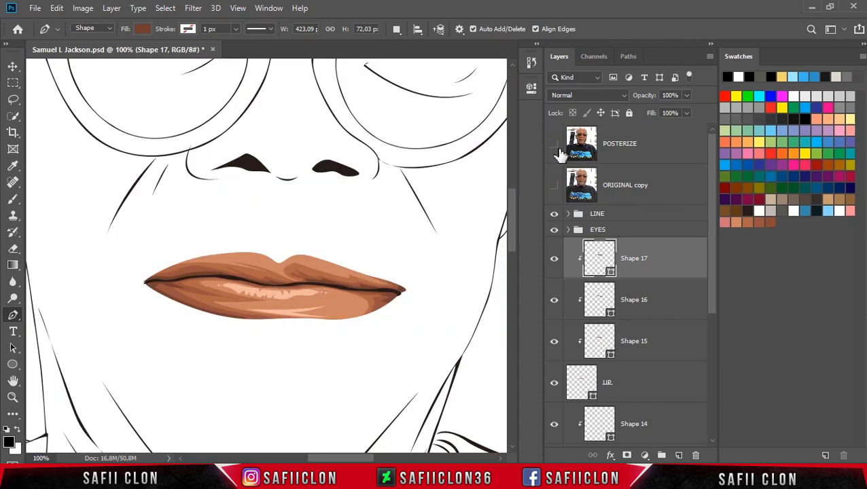
left_click(555, 147)
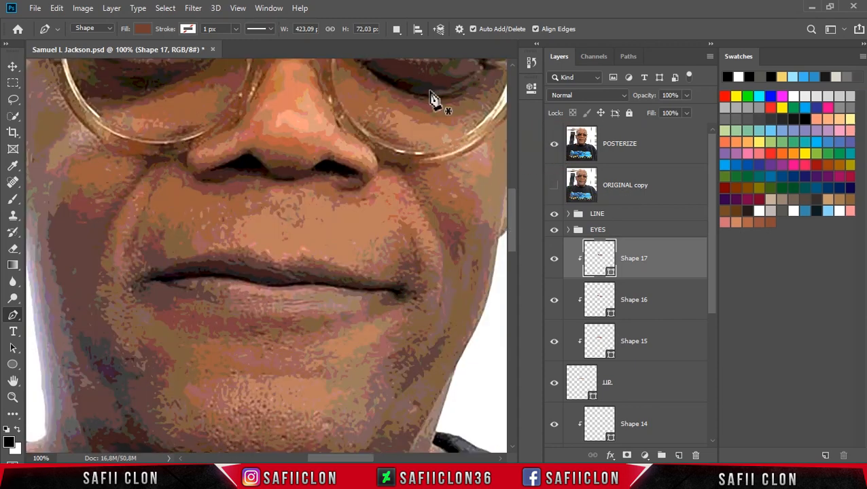
Start a highlight shape on a new layer, tracing just inside the upper lip's top edge from the left side across the cupid's bow
left_click(396, 28)
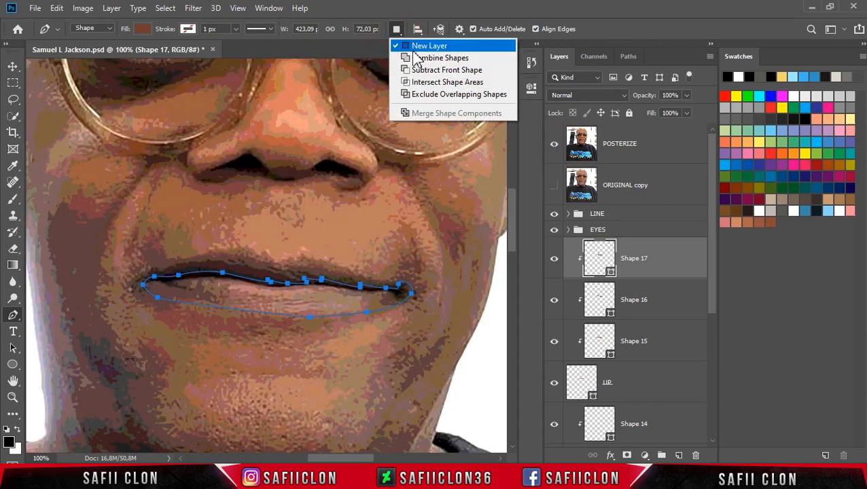
left_click(414, 52)
key("ctrl+plus")
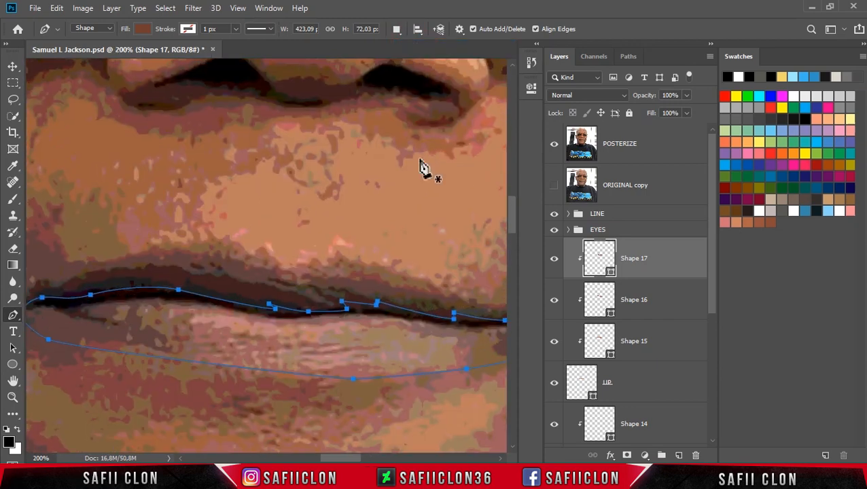
left_click(554, 143)
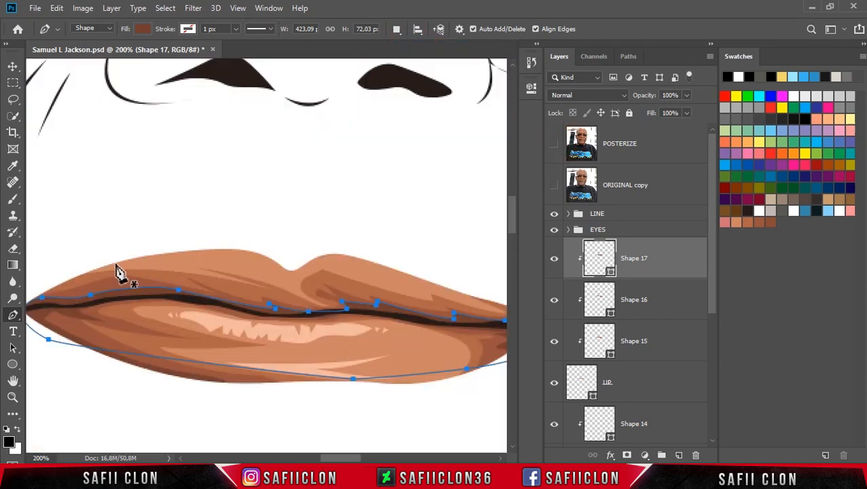
left_click(108, 265)
left_click_drag(208, 253, 229, 252)
mouse_move(275, 271)
left_mouse_down()
mouse_move(295, 297)
mouse_move(289, 283)
mouse_move(352, 257)
left_mouse_up()
left_click(554, 144)
left_click(554, 143)
left_click(309, 274)
Continue the highlight's edge down the lip's right slope and close the outline above the lip, about 299 by 71 px overall
left_click_drag(342, 458, 349, 458)
left_click(554, 143)
left_click(554, 143)
left_click_drag(356, 290, 415, 305)
left_click(357, 289, "alt")
left_click(301, 266)
left_click(406, 307)
left_click_drag(357, 259, 344, 250)
left_click_drag(240, 217, 193, 215)
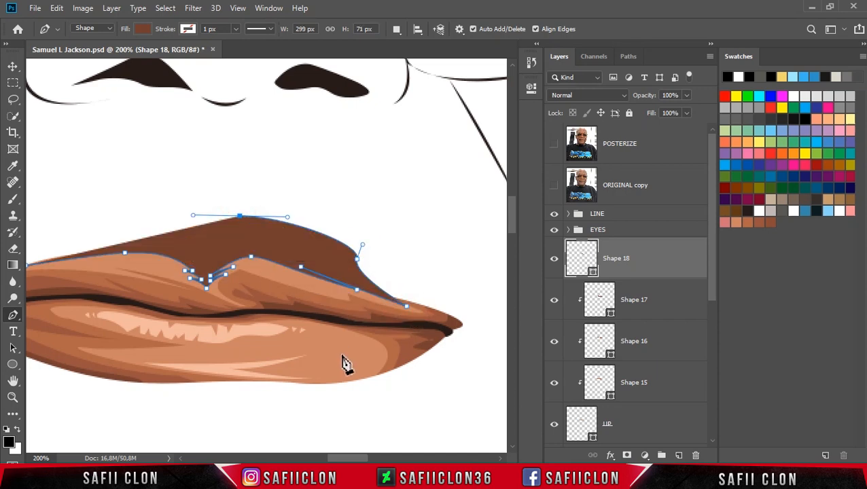
left_click_drag(346, 458, 331, 458)
left_click_drag(215, 265, 218, 297)
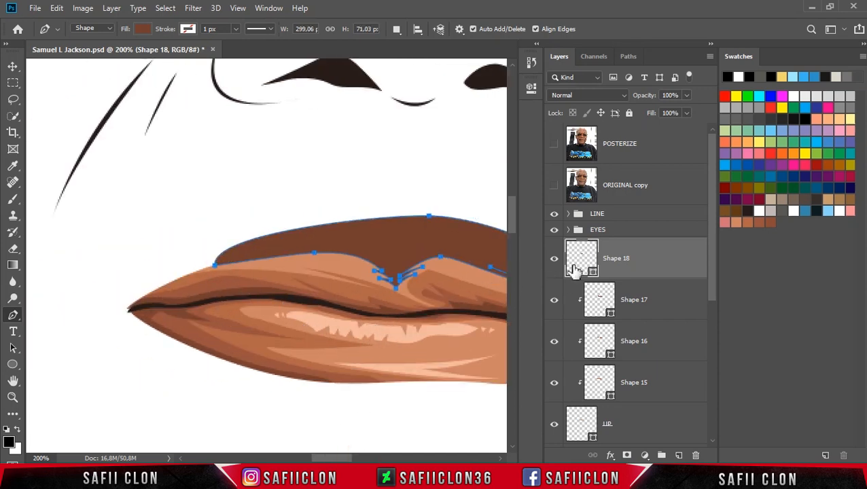
Fill the upper-lip highlight with light peach f3b99e, sampled from the lower lip's highlight, and clip it to the UP layer
double_click(591, 272)
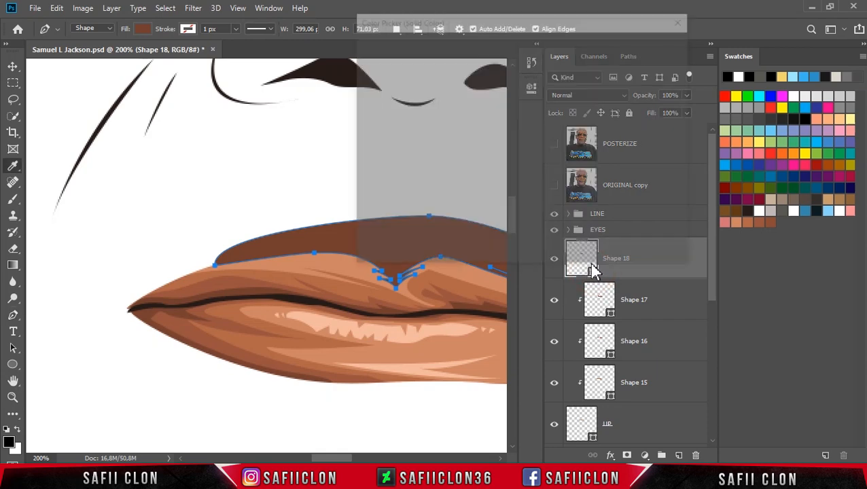
left_click(316, 323)
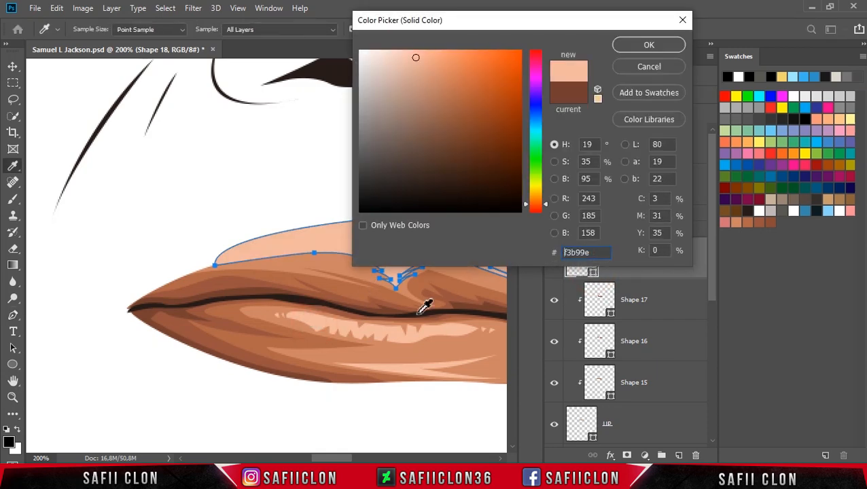
left_click(631, 45)
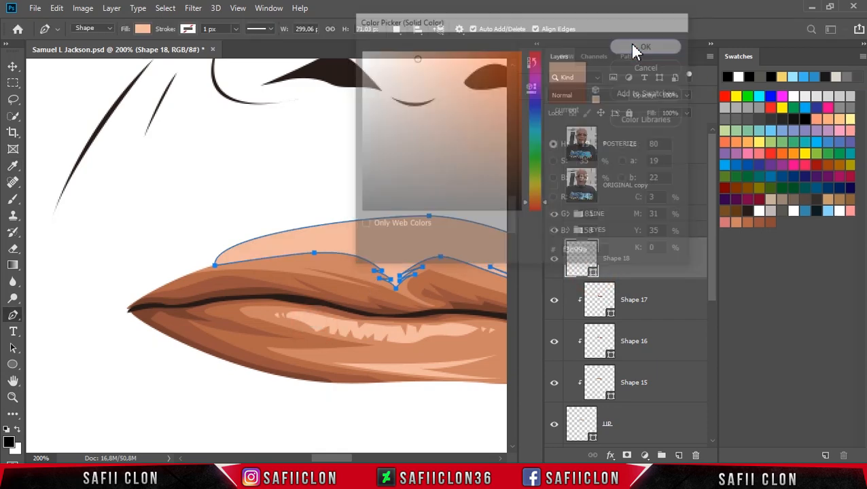
right_click(639, 262)
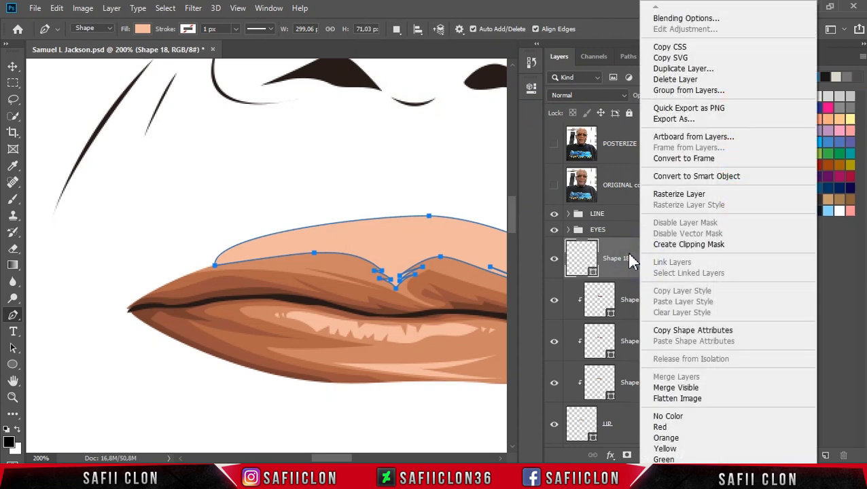
left_click(679, 245)
left_click_drag(347, 456, 362, 432)
key("Return")
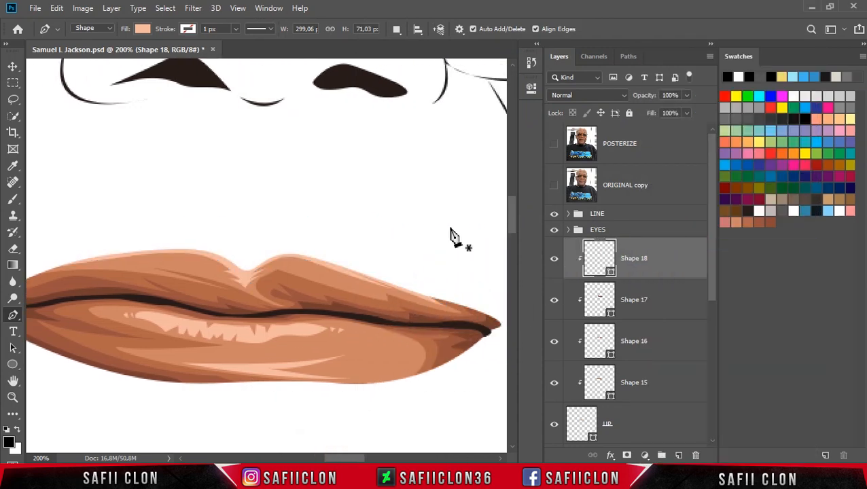
Examine the highlighted lips both up close and in the context of the whole face
key("ctrl+minus")
key("ctrl+minus")
key("ctrl+minus")
key("ctrl+minus")
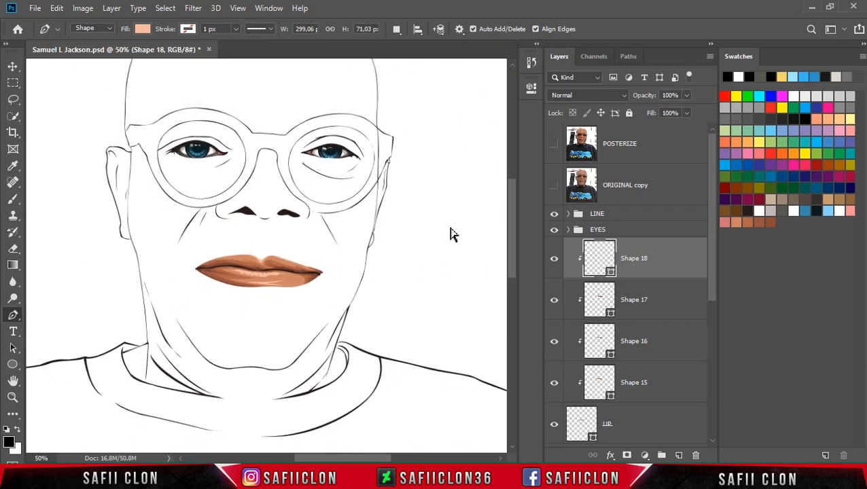
key("ctrl+plus")
key("ctrl+plus")
key("ctrl+plus")
key("ctrl+plus")
key("ctrl+plus")
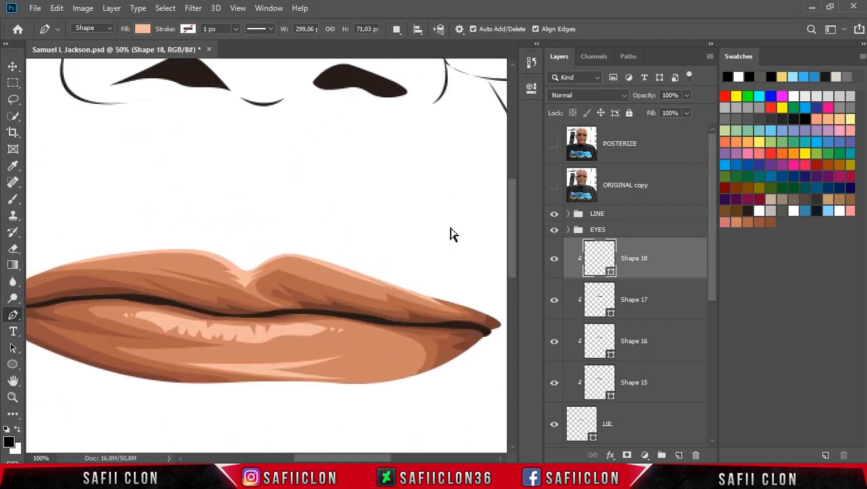
key("ctrl+minus")
key("ctrl+minus")
key("ctrl+plus")
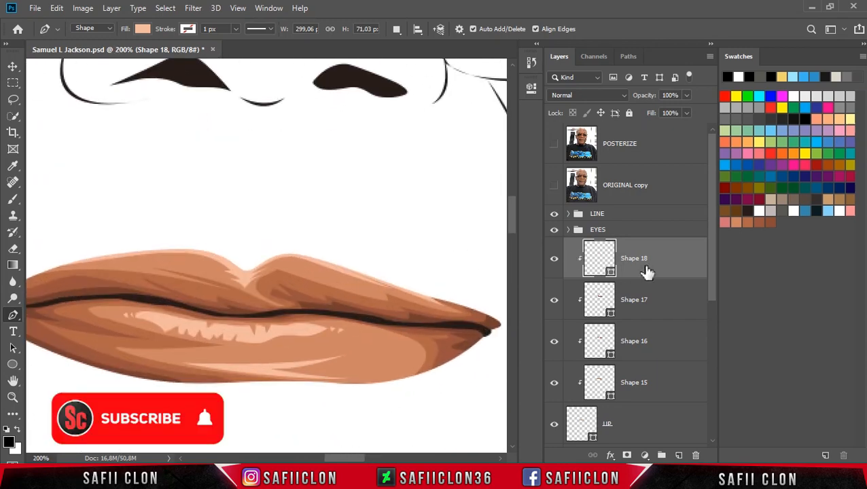
Group all the lip layers from Shape 18 through DOWN into a group named LIP
scroll(624, 271, "down", 1)
left_click_drag(714, 263, 713, 379)
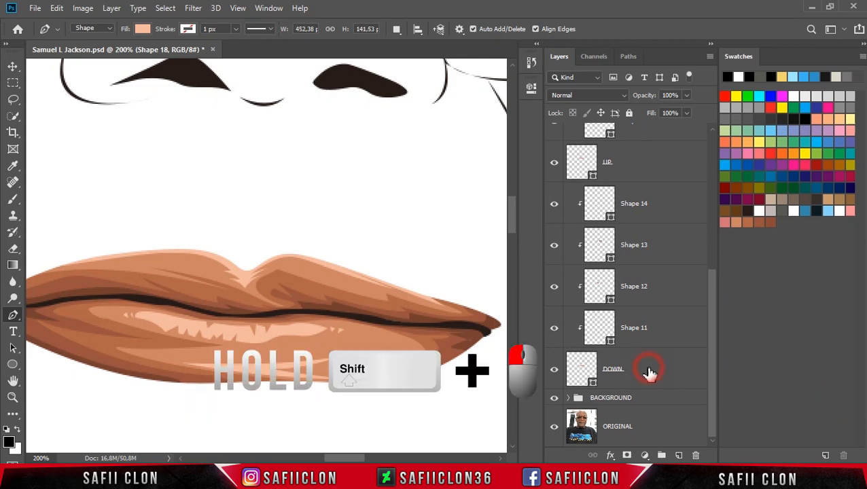
left_click(649, 371, "shift")
right_click(651, 367)
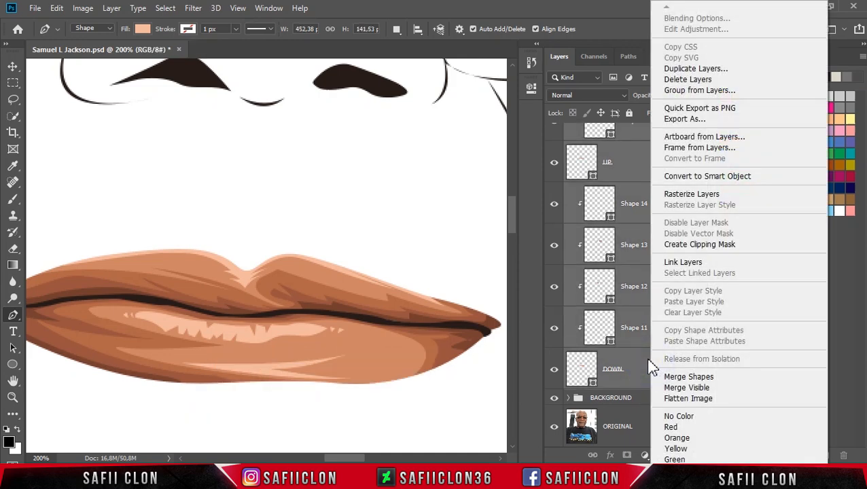
left_click(688, 93)
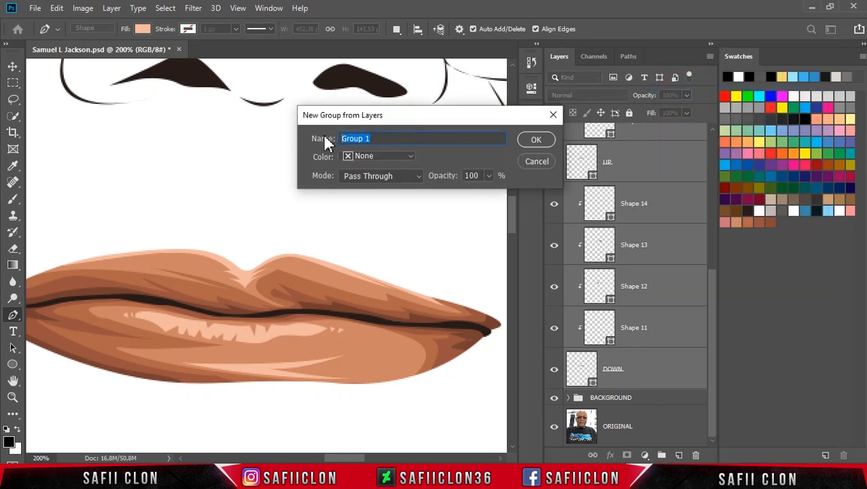
type("MLI")
left_click(528, 143)
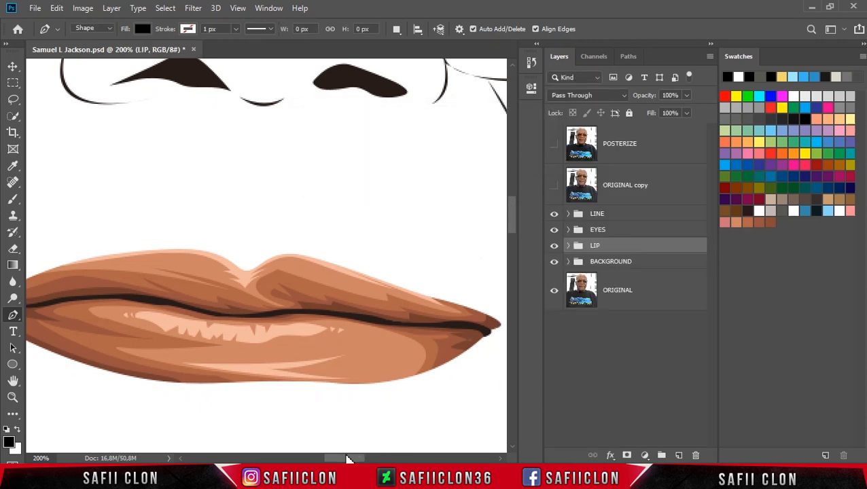
Compare the portrait with the LIP group hidden and shown, and review the finished lips against the whole face
left_click_drag(349, 459, 345, 457)
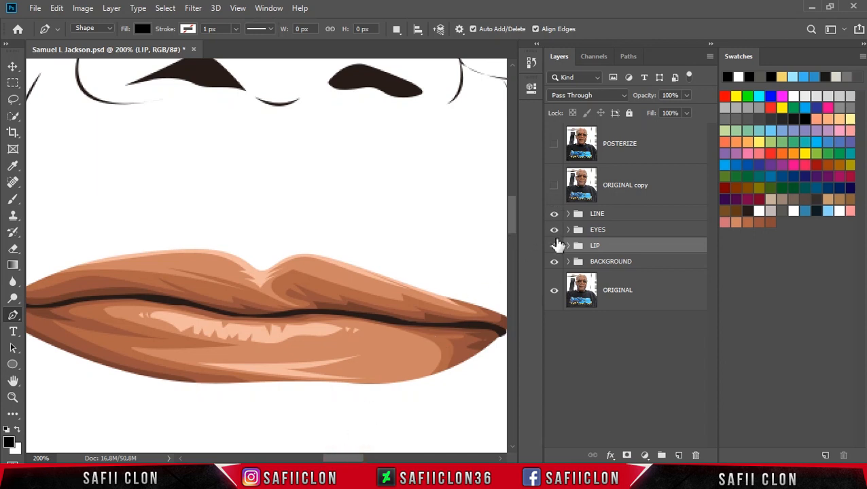
left_click(555, 246)
left_click(556, 246)
left_click(555, 246)
left_click(555, 246)
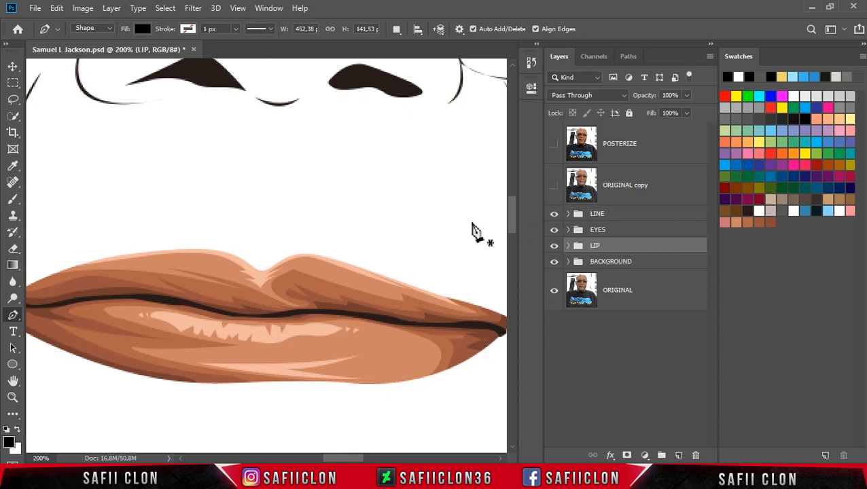
key("ctrl+minus")
key("ctrl+minus")
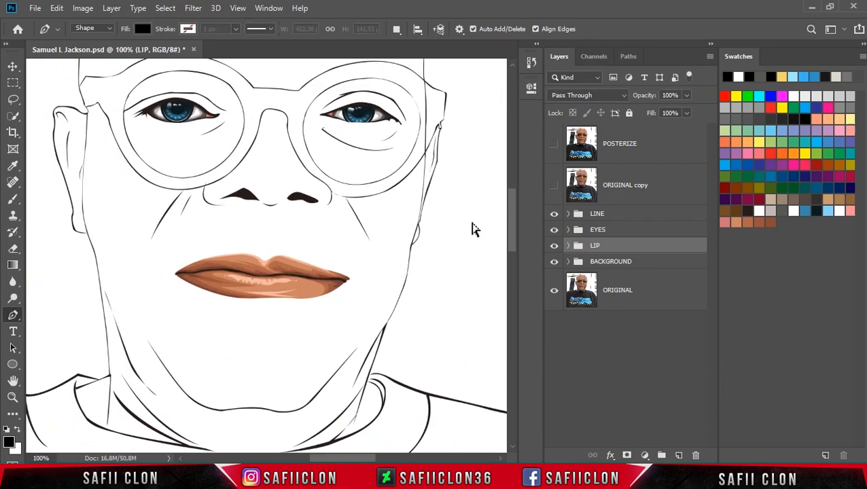
key("ctrl+minus")
key("ctrl+plus")
key("ctrl+plus")
key("ctrl+minus")
key("ctrl+plus")
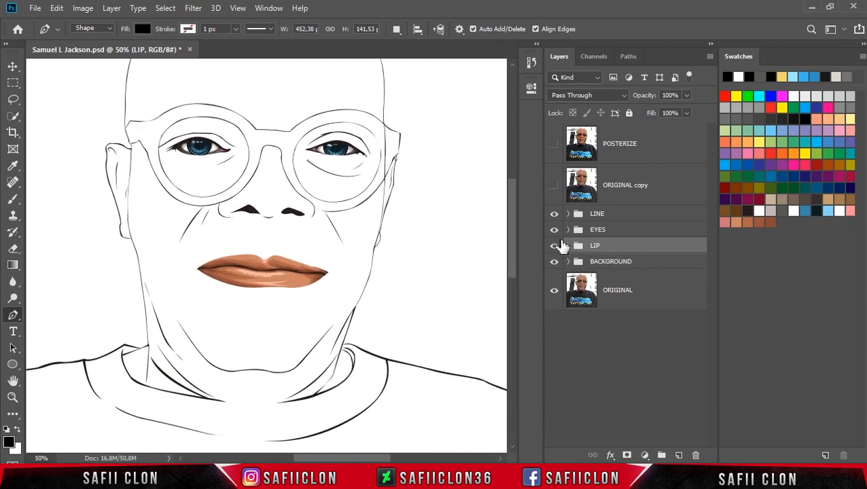
Check the line art against the POSTERIZE reference, hide the reference again, and save the document
left_click(555, 145)
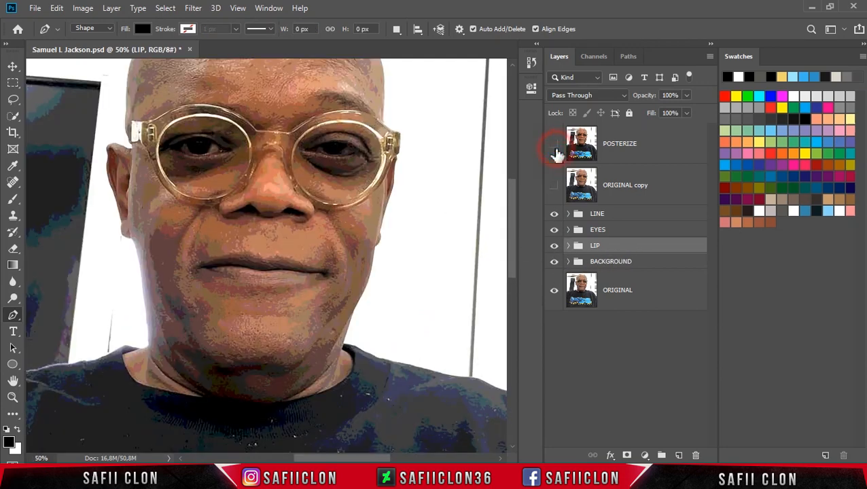
left_click(555, 150)
key("ctrl+s")
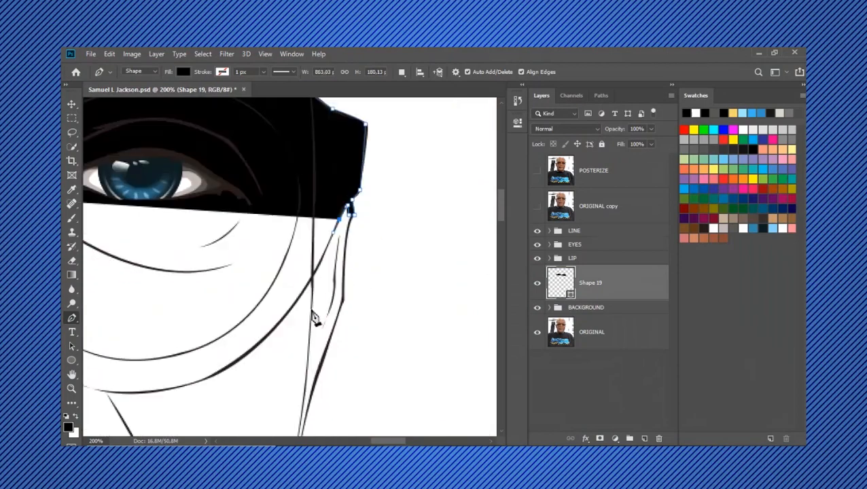
Trace the black silhouette of the glasses frame around both lenses with the Pen tool on a shape layer beneath the LIP group
left_click_drag(286, 236, 265, 235)
left_click_drag(378, 373, 424, 350)
left_click(276, 203)
left_click_drag(156, 316, 141, 429)
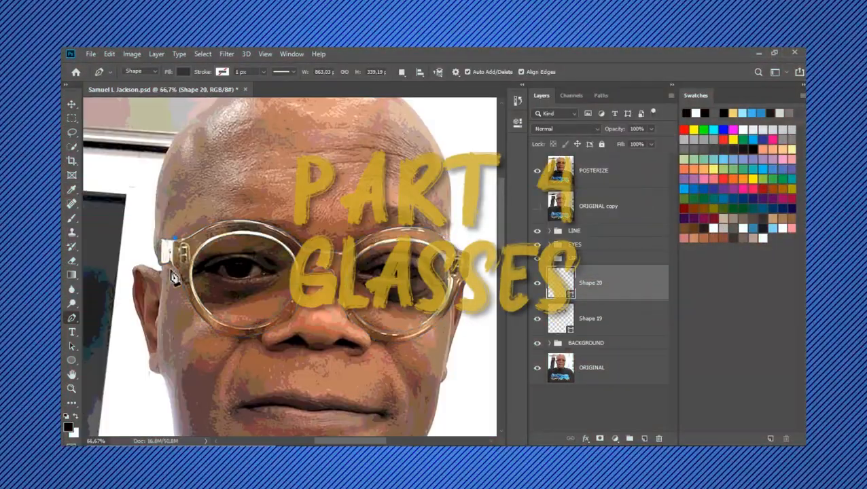
Clip Shape 20 to the glasses frame and trace brown shading along its temple and rim, checking against the POSTERIZE reference
left_click(537, 170)
key("ctrl+alt+g")
left_click(536, 171)
mouse_move(276, 281)
left_mouse_down()
mouse_move(360, 281)
mouse_move(276, 282)
left_mouse_up()
left_click(537, 171)
left_click(537, 171)
left_click(537, 171)
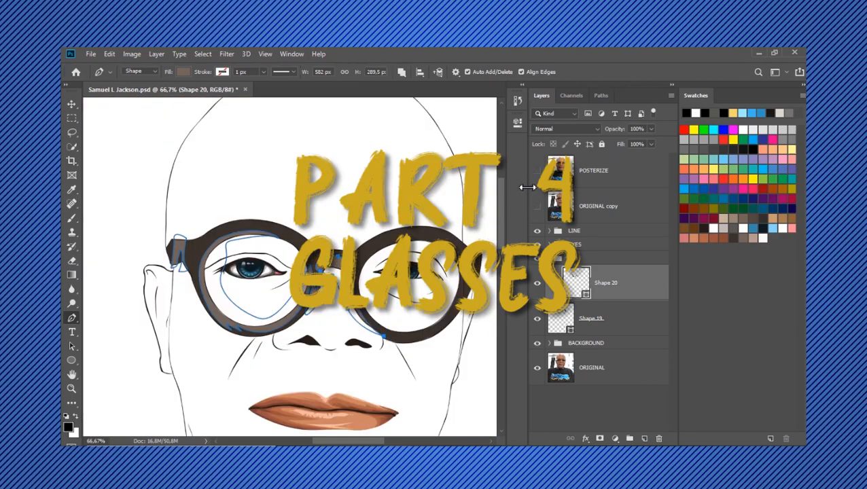
Trace further tonal areas along the bridge and second lens rim of the glasses, following the POSTERIZE reference
left_click(537, 170)
left_click_drag(360, 281, 311, 282)
left_click(343, 236)
left_click(389, 234)
left_click(414, 255)
left_click_drag(399, 319, 392, 328)
key("ctrl+plus")
Hide the POSTERIZE reference and set the glasses highlight shape's fill to light peach
left_click(537, 170)
double_click(576, 283)
left_click(449, 105)
left_click(648, 87)
Trace peach highlights along the lens rims and bridge over the POSTERIZE reference, and ready the Pen tool for a new shape layer
left_click(537, 170)
left_click_drag(408, 272, 302, 264)
left_click(393, 238)
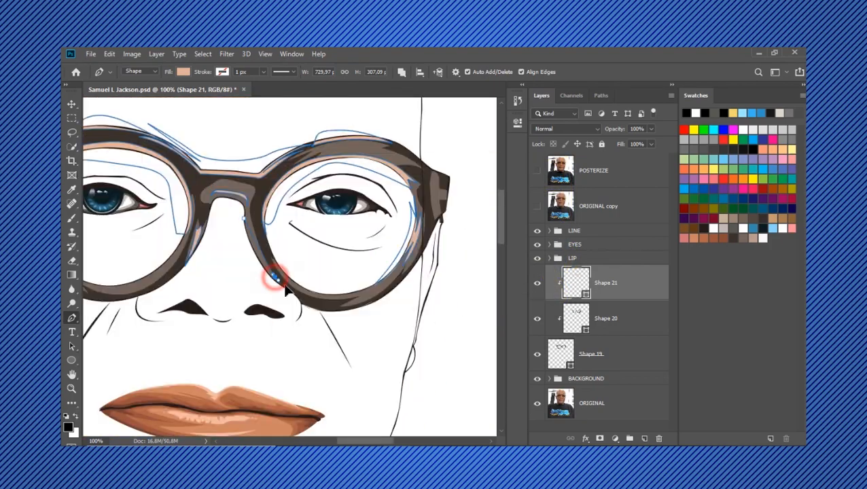
left_click(537, 171)
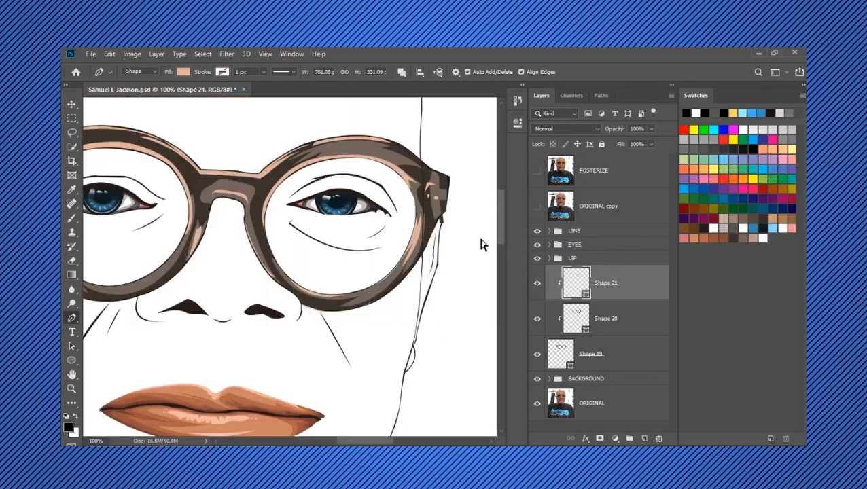
left_click(401, 72)
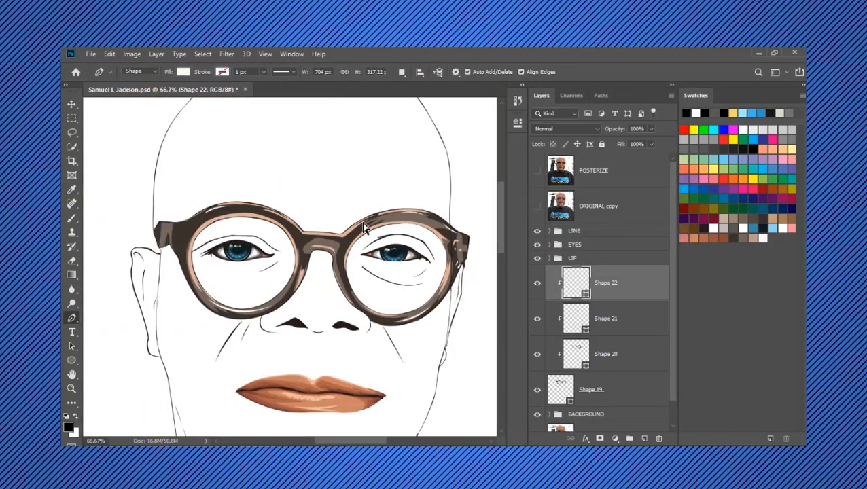